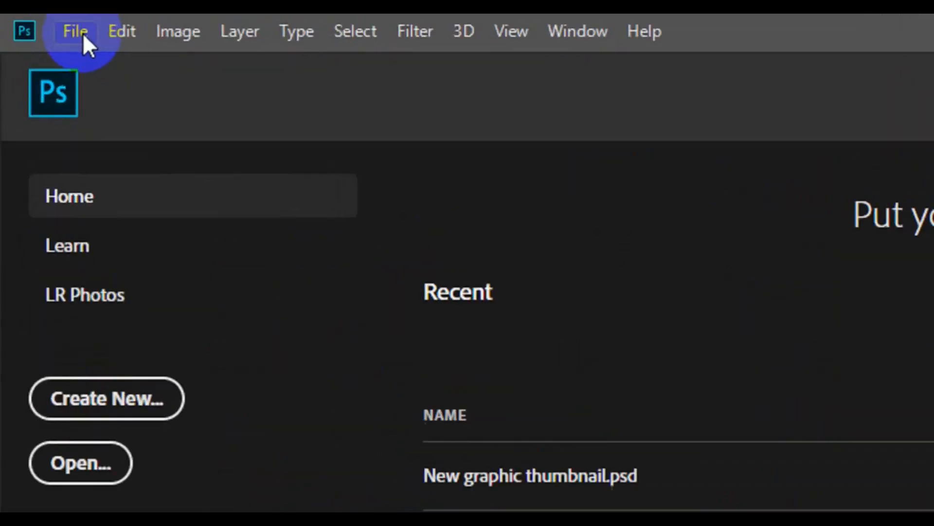
Start a new document named 'Business card' in inches with a width of 3.25.
left_click(83, 34)
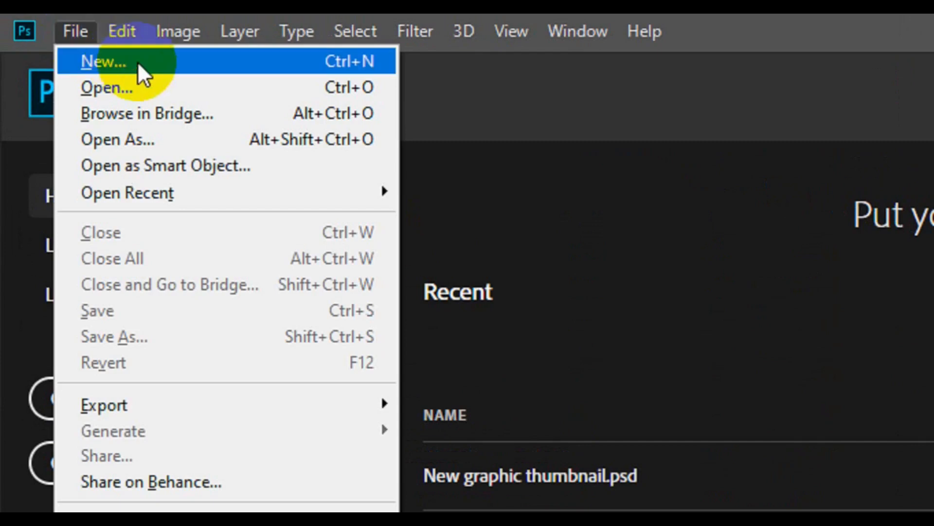
left_click(139, 62)
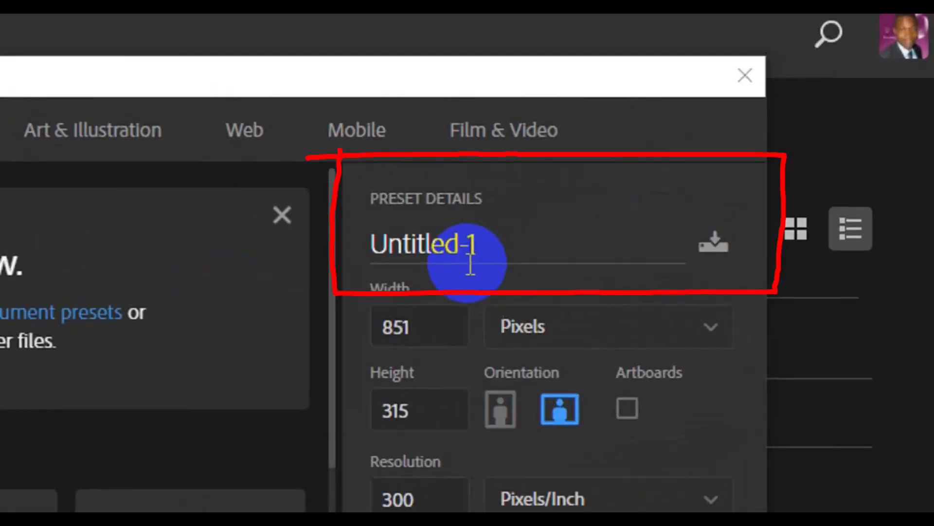
triple_click(453, 251)
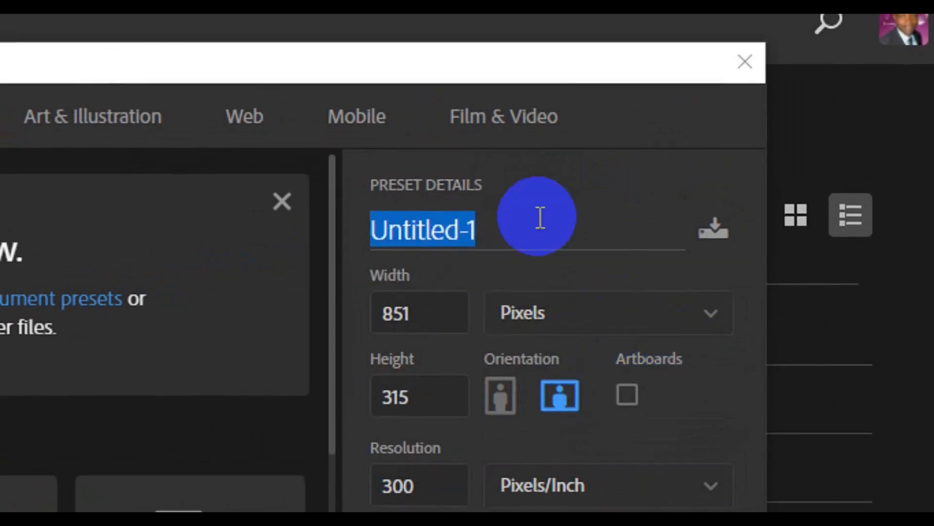
type("Business card")
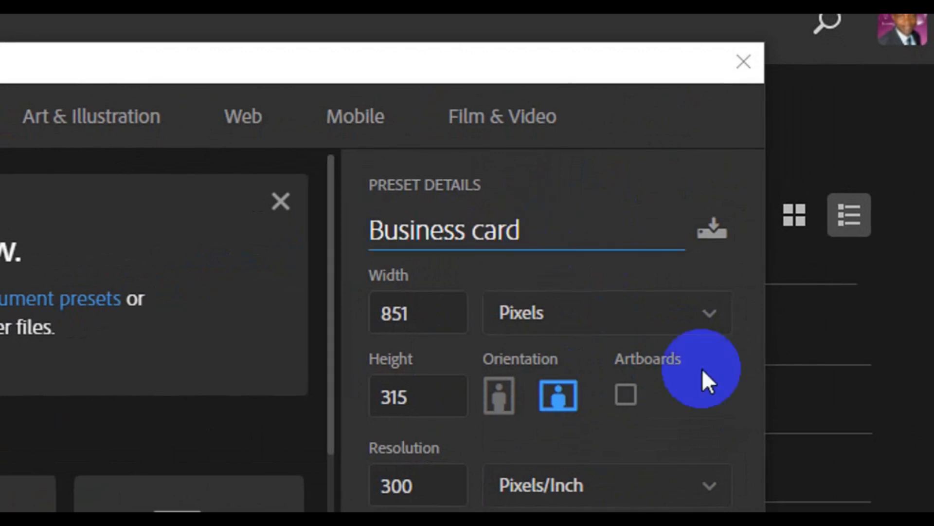
left_click(704, 325)
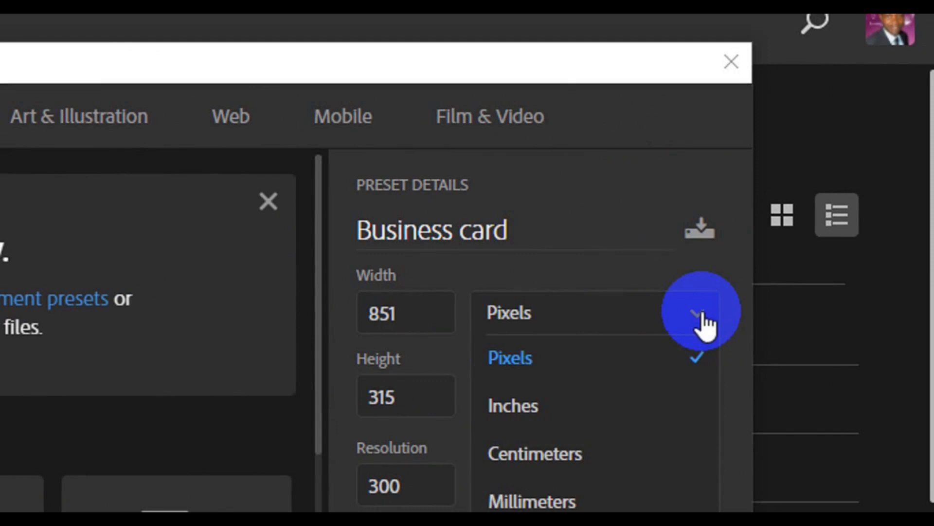
left_click(567, 390)
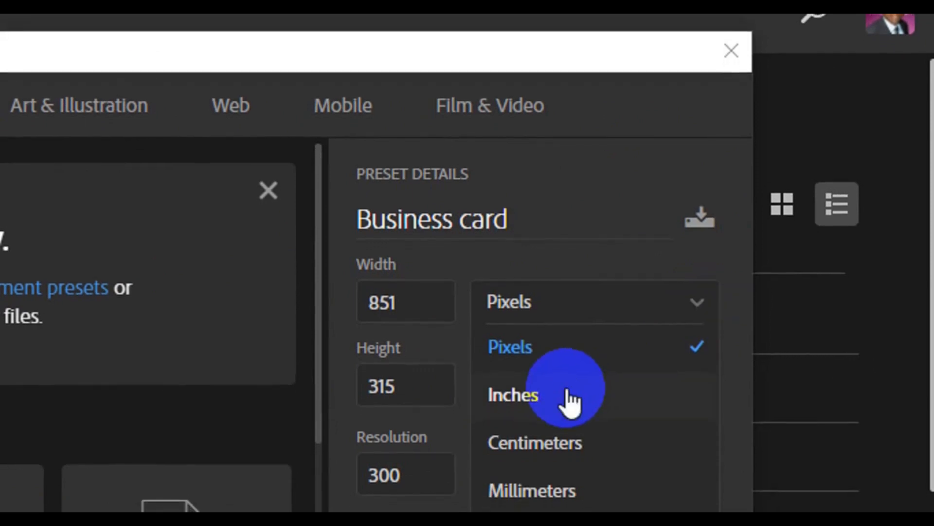
left_click(570, 396)
left_click(419, 311)
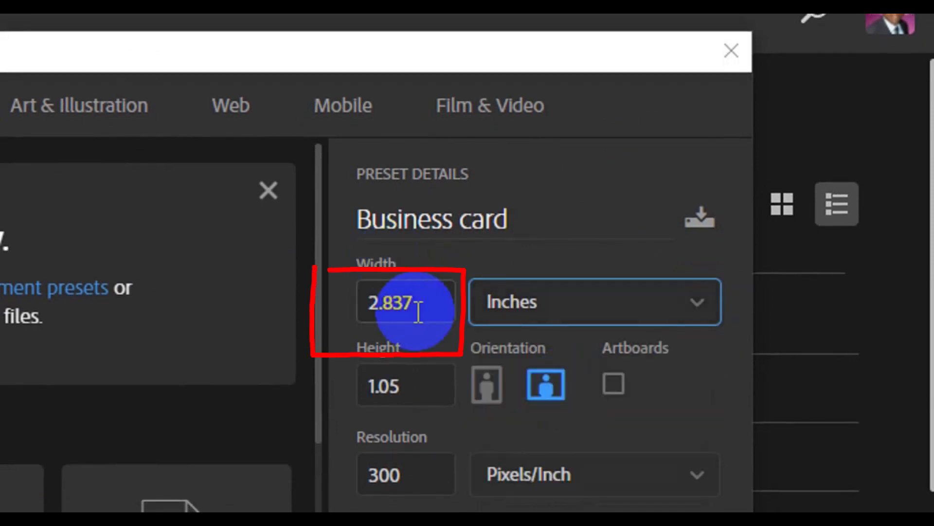
left_click(418, 311)
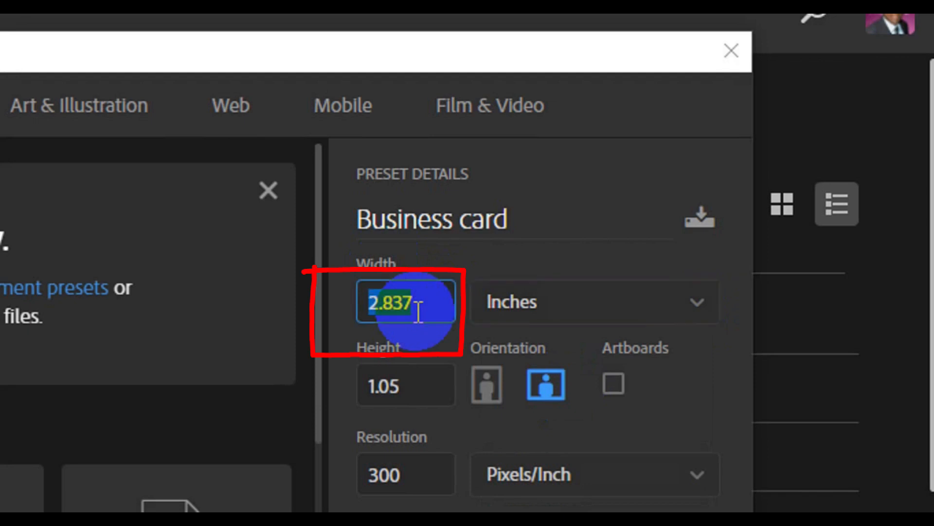
type("3.25")
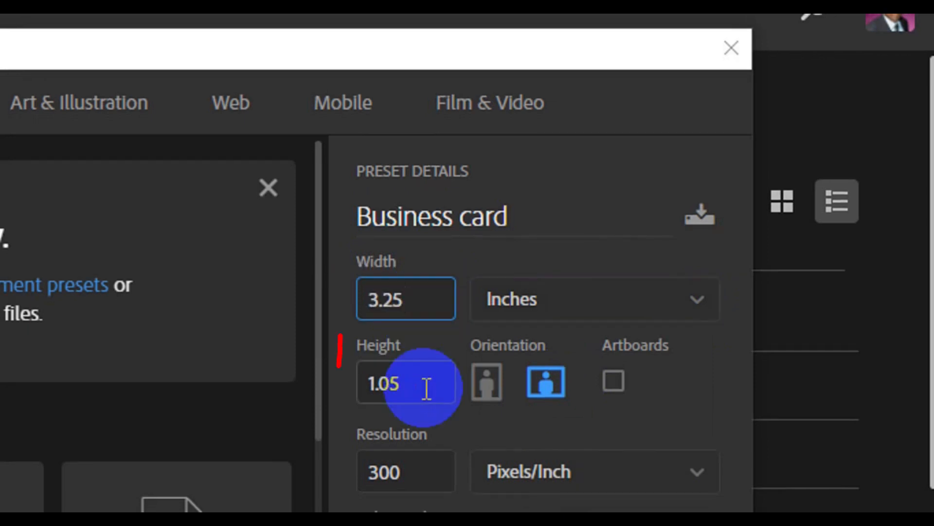
Set the height to 1.75 inches and CMYK colour mode, and create the document.
left_click(426, 390)
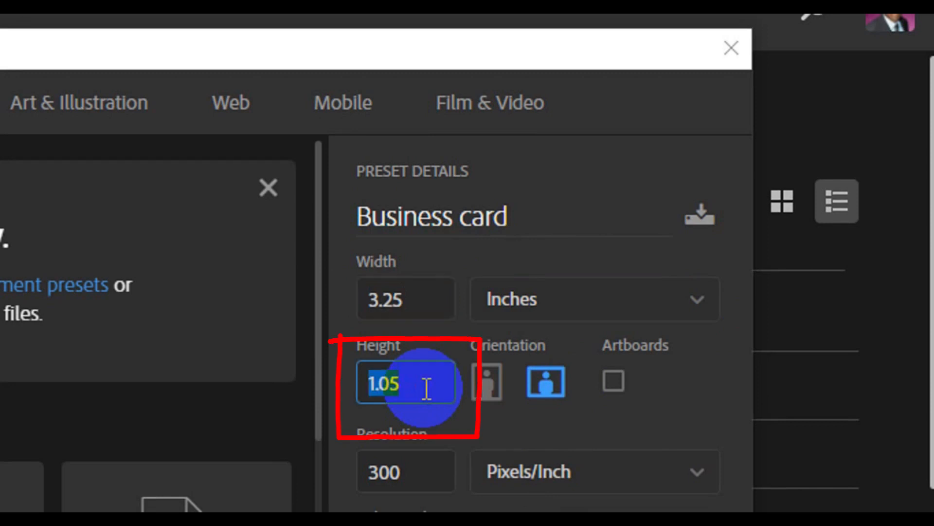
key("BackSpace")
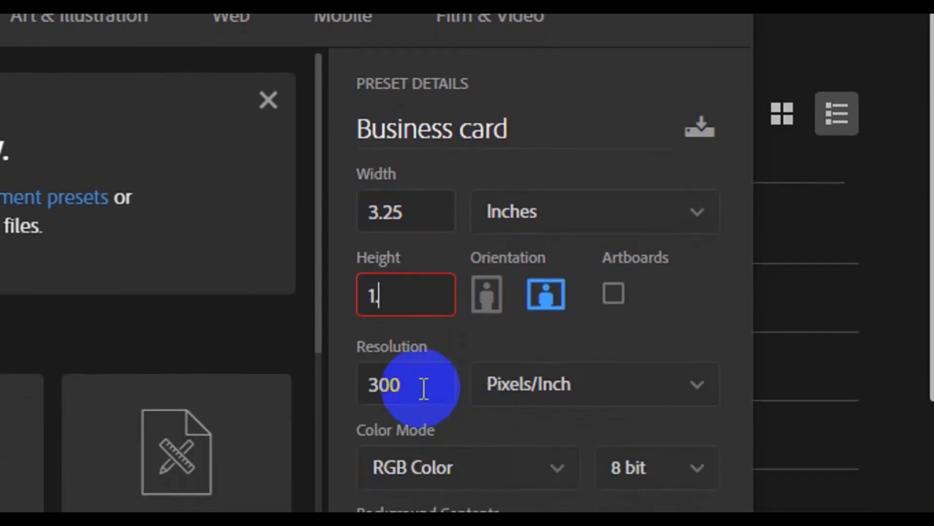
type("1.75")
key("Tab")
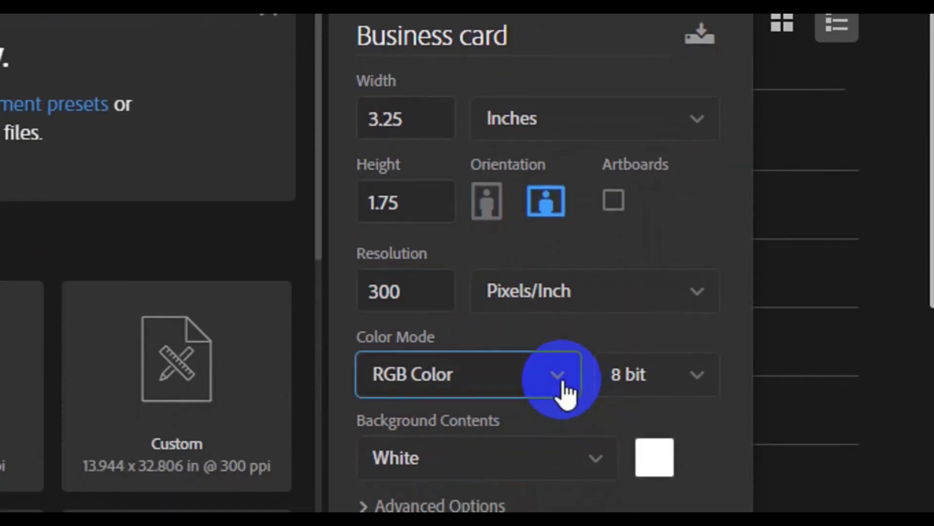
left_click(560, 380)
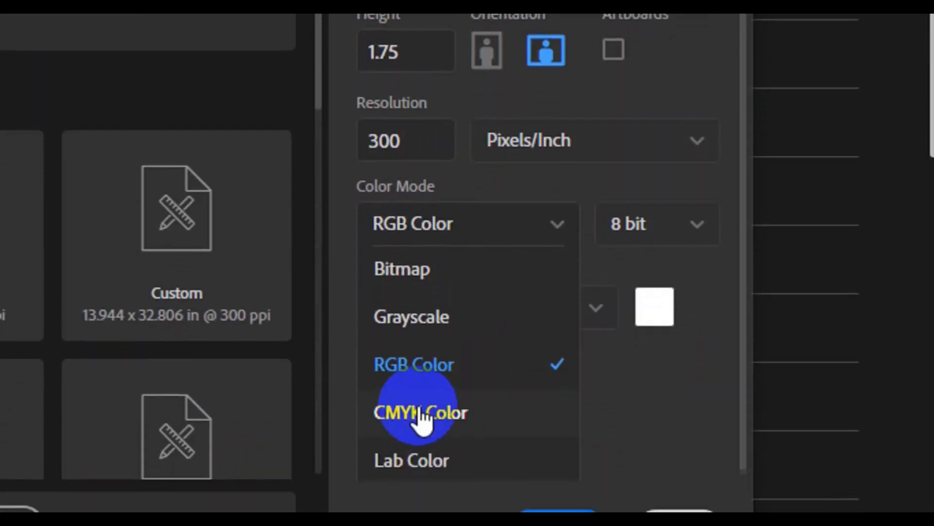
left_click(422, 395)
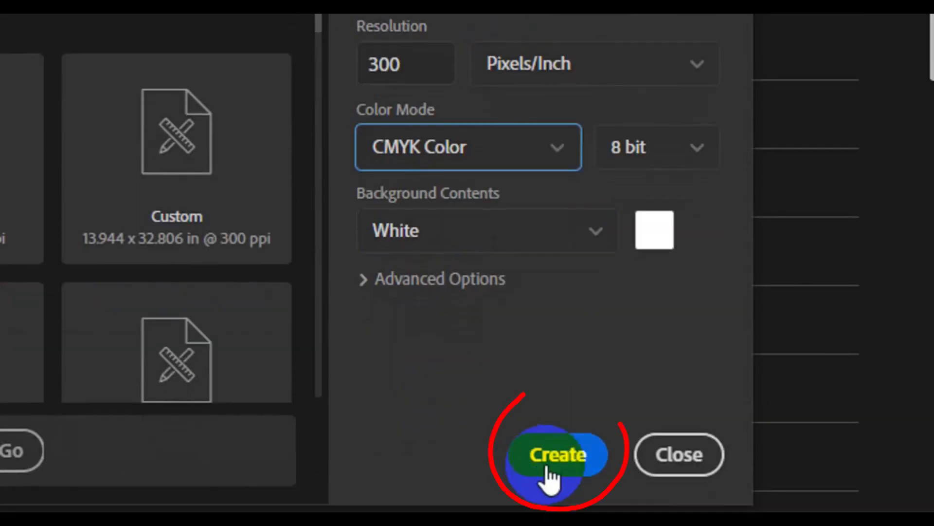
left_click(546, 463)
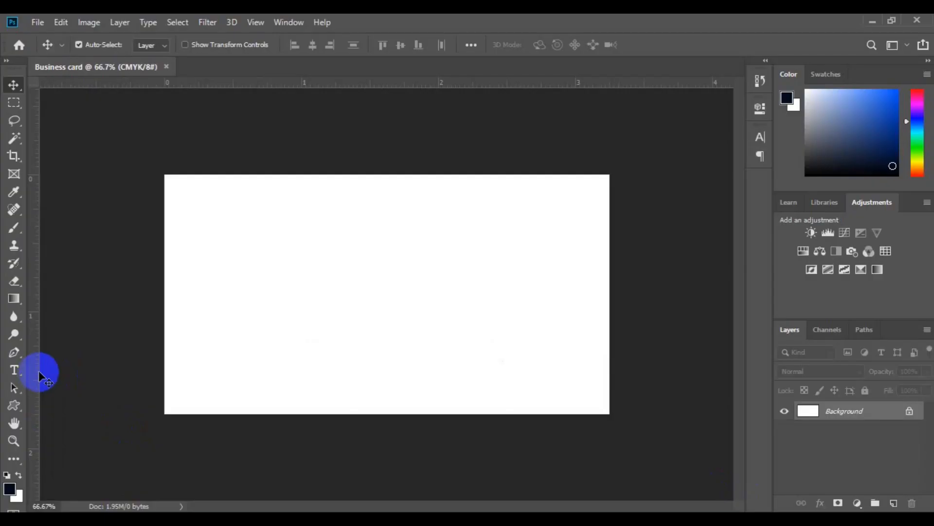
Place guides on the card's left, bottom, right and top edges.
left_click_drag(36, 371, 163, 386)
left_click_drag(349, 87, 350, 414)
left_click_drag(37, 320, 610, 258)
left_click_drag(431, 84, 429, 173)
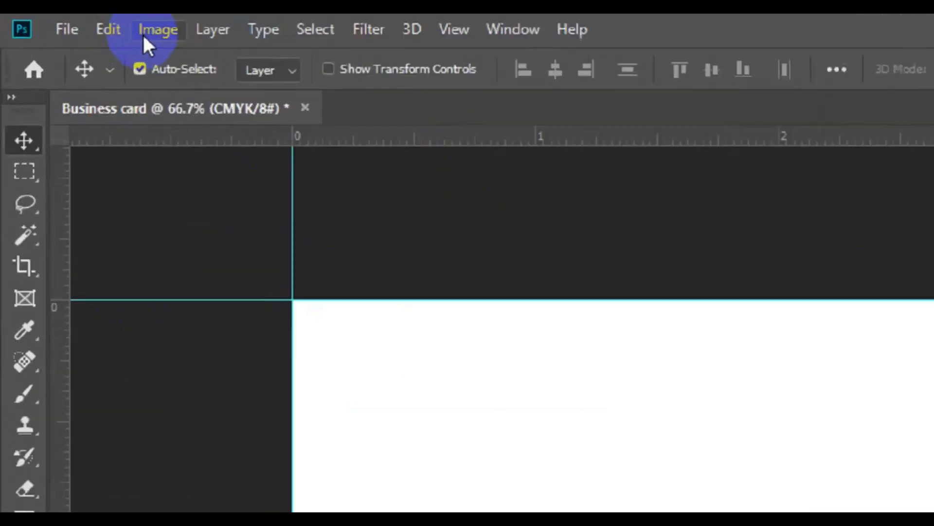
Enlarge the canvas relatively by 0.25 inch in width and height for bleed.
left_click(82, 23)
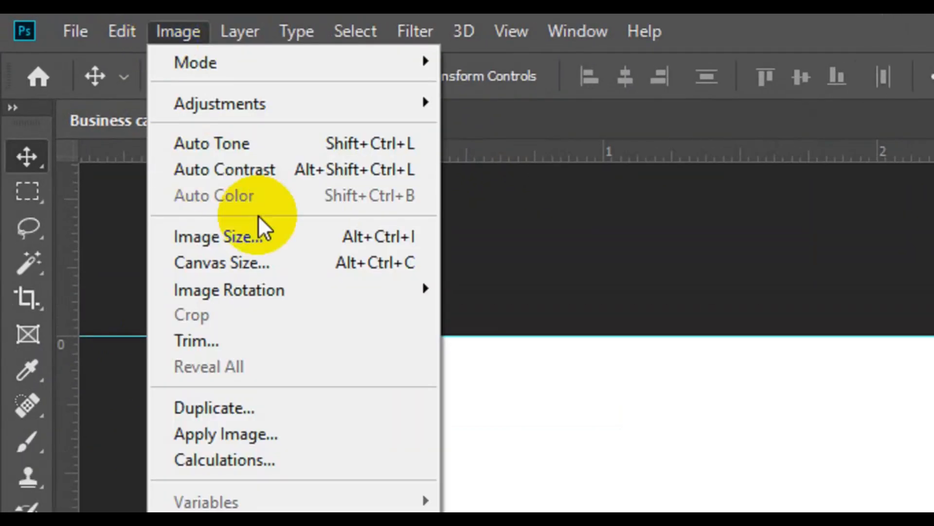
left_click(269, 263)
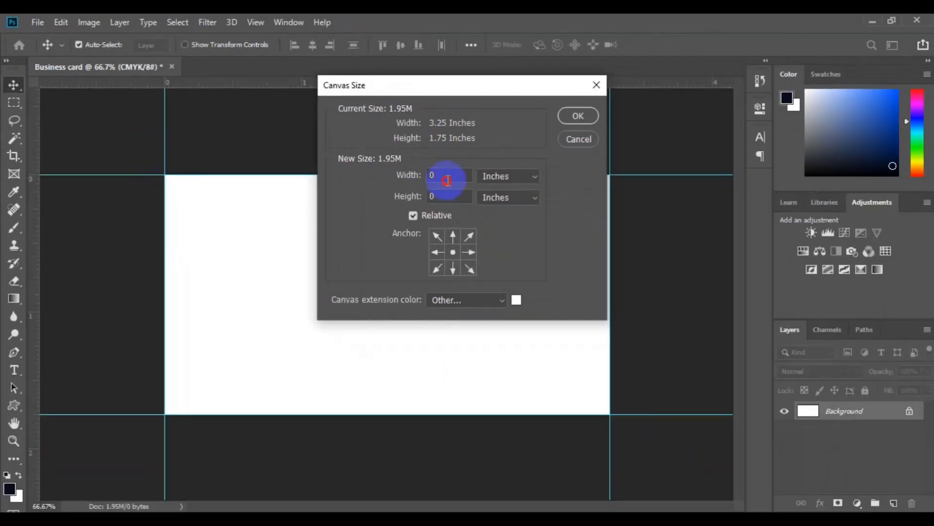
left_click(447, 181)
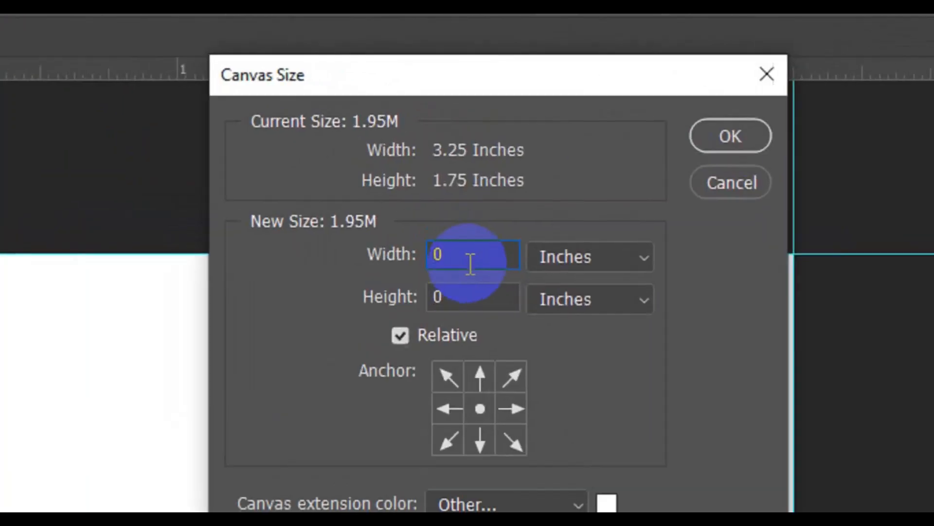
type("0.25")
left_click(483, 297)
type(".25")
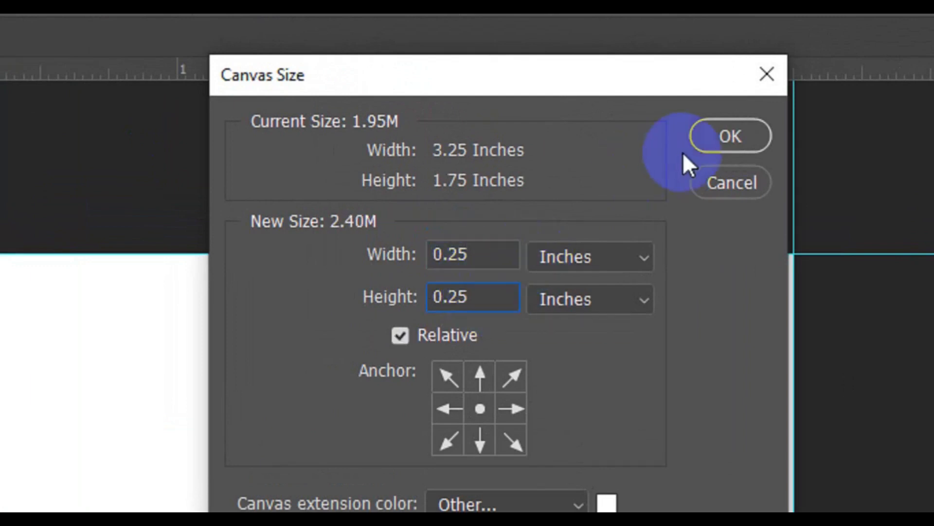
left_click(720, 146)
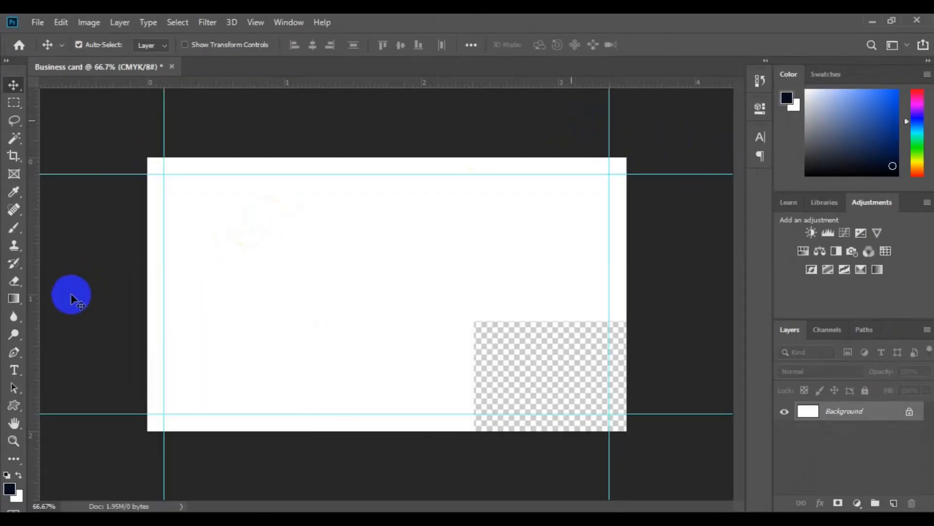
left_click_drag(37, 299, 148, 311)
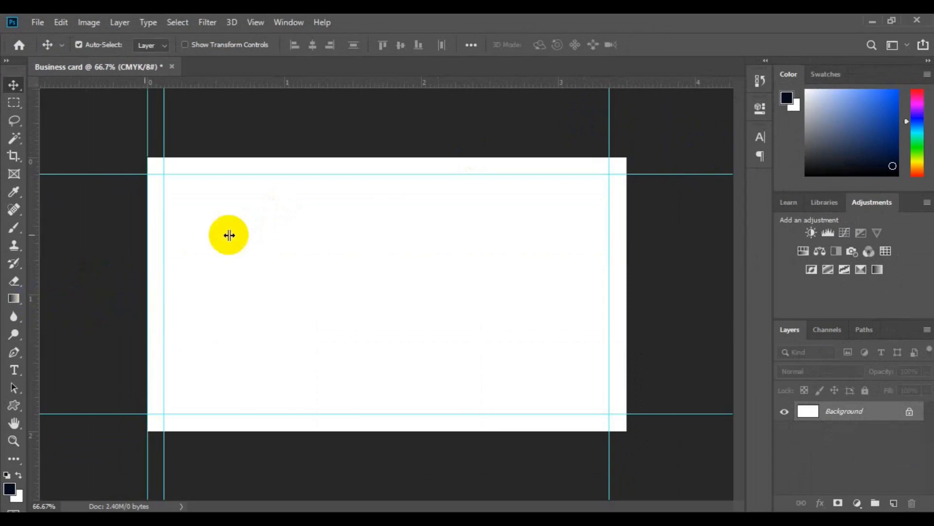
left_click_drag(315, 85, 319, 158)
left_click_drag(33, 282, 626, 271)
left_click_drag(451, 83, 448, 431)
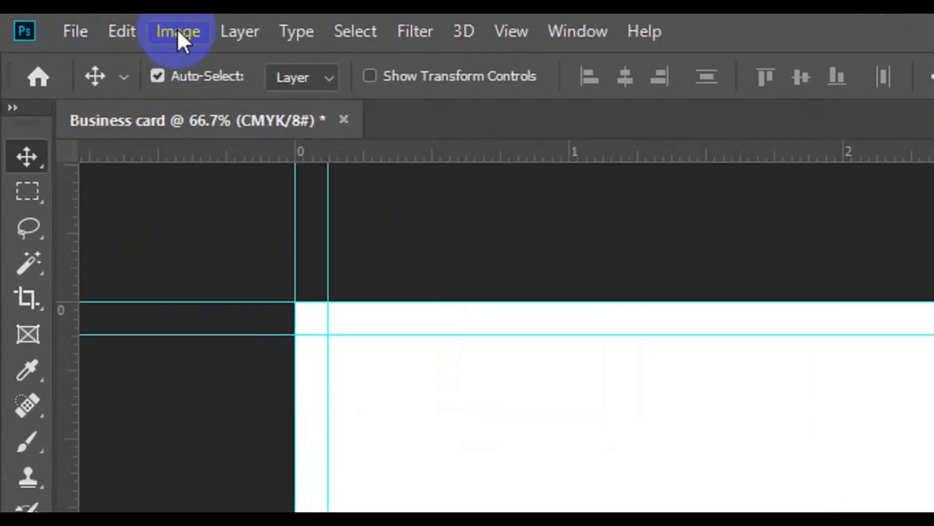
left_click(88, 23)
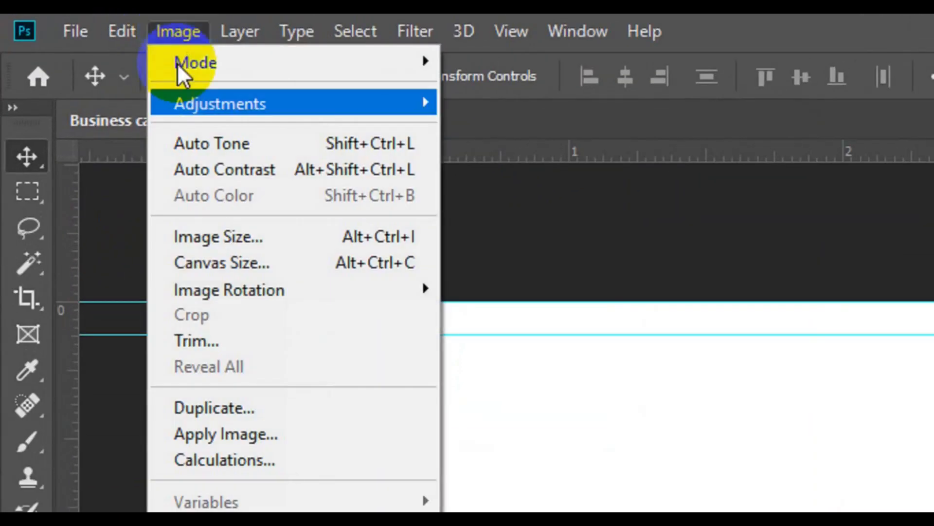
left_click(276, 265)
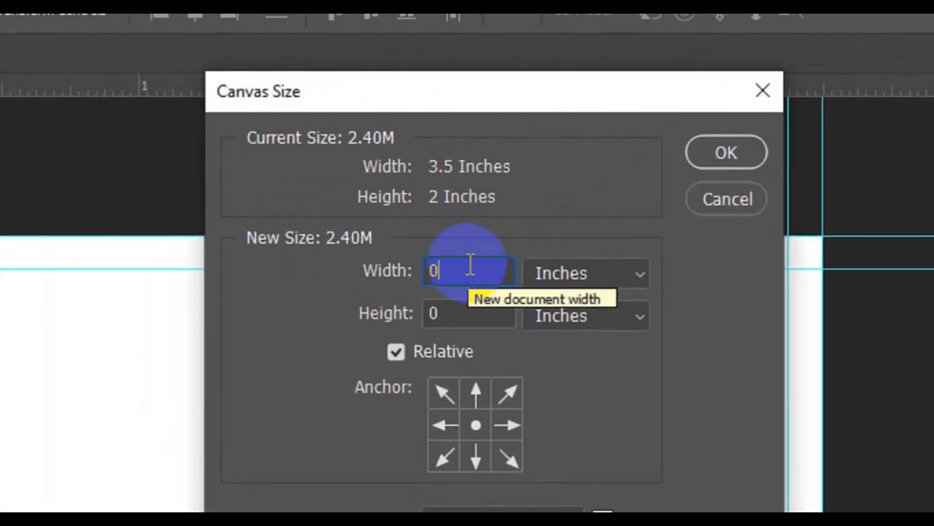
type(".25")
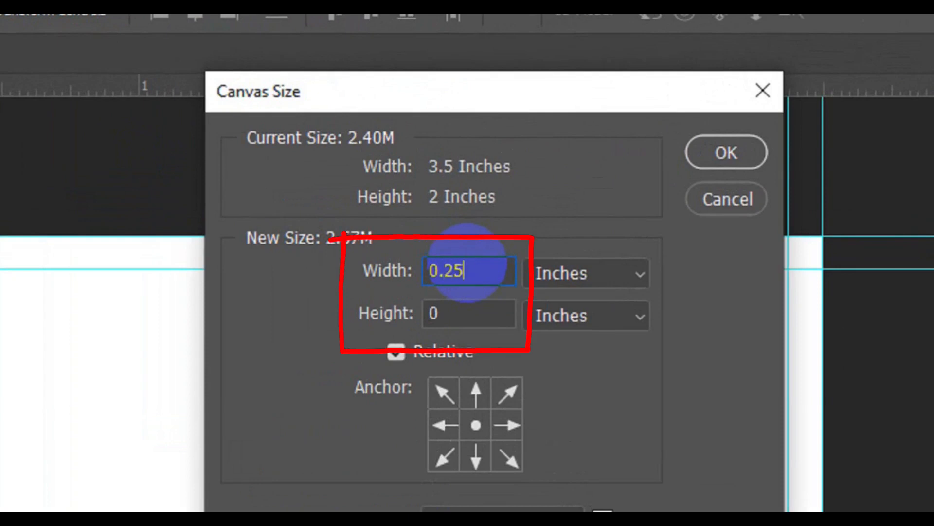
key("Tab")
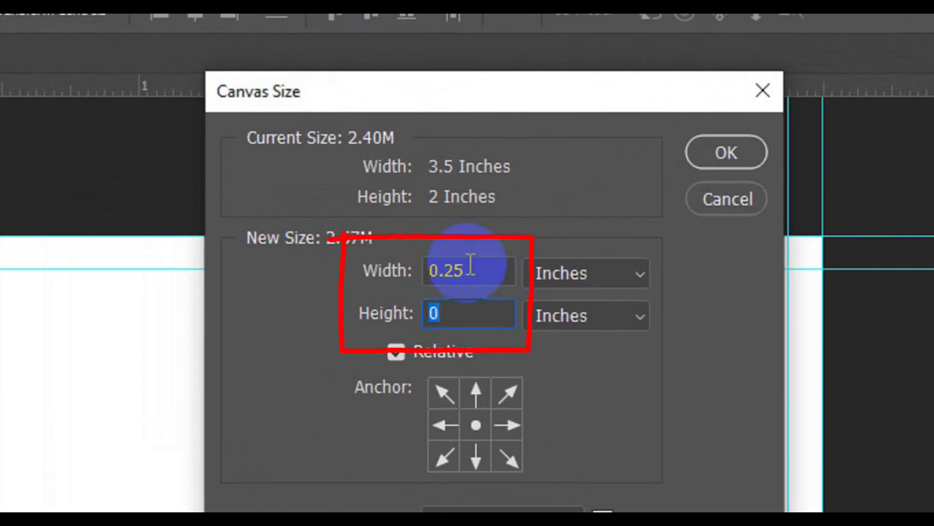
type(".25")
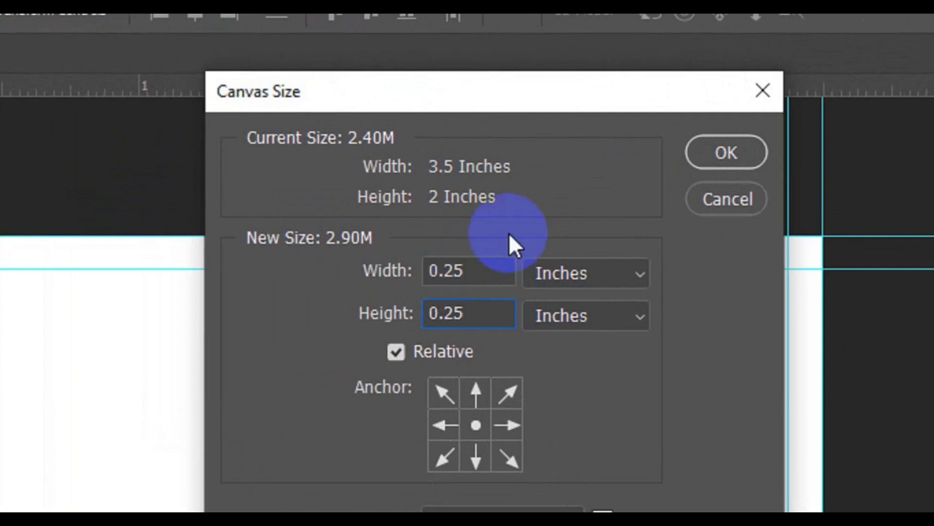
left_click(725, 152)
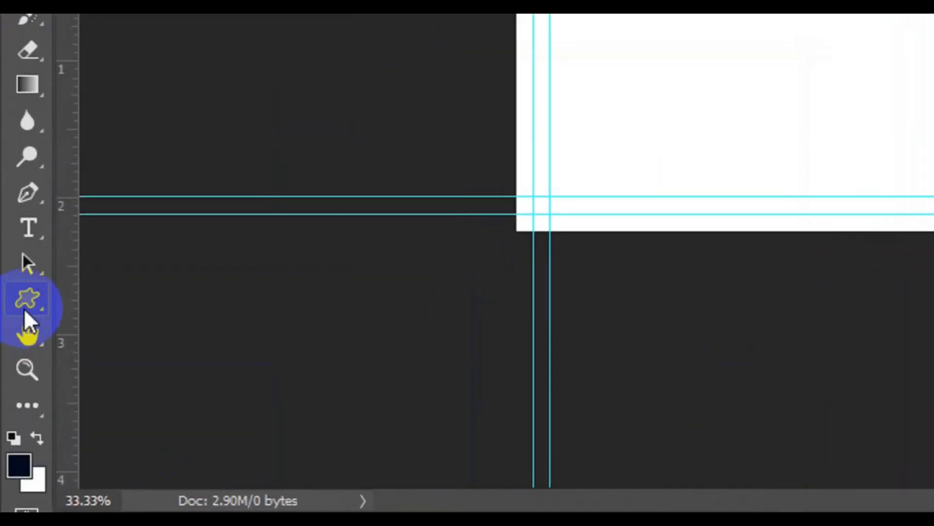
Draw a grey-filled rectangle shape layer overhanging the entire card.
left_click(15, 406)
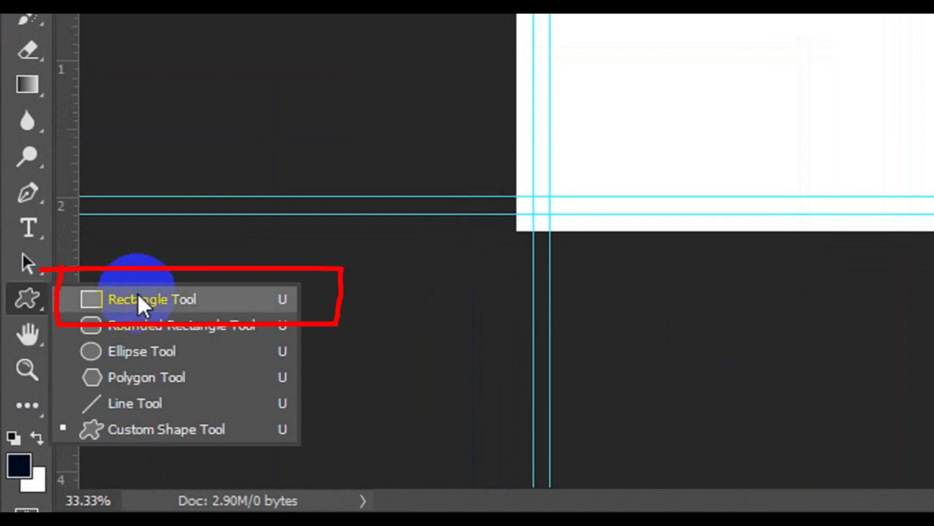
left_click(138, 296)
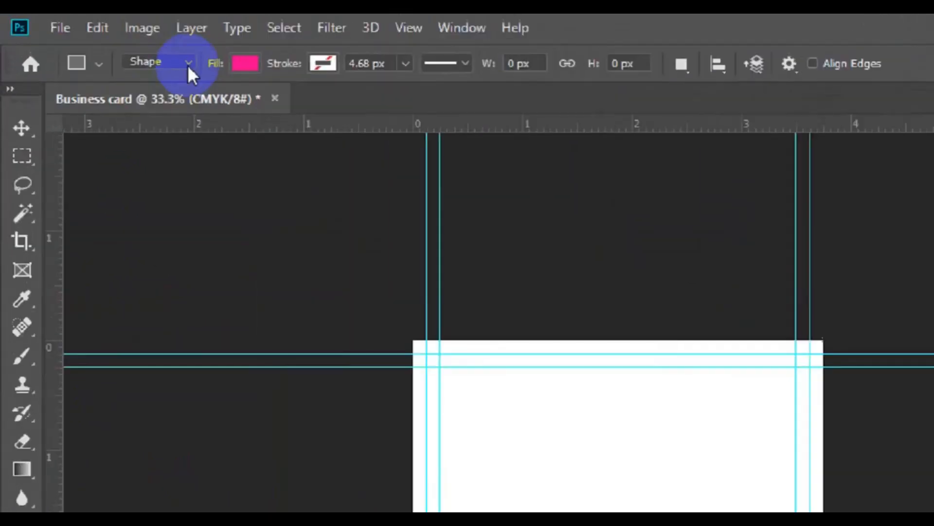
left_click(188, 65)
left_click(225, 98)
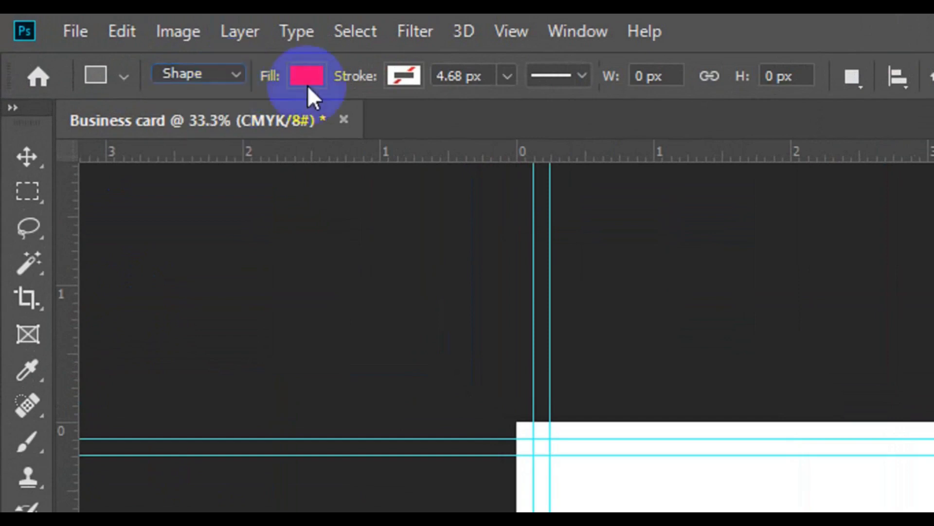
left_click(300, 80)
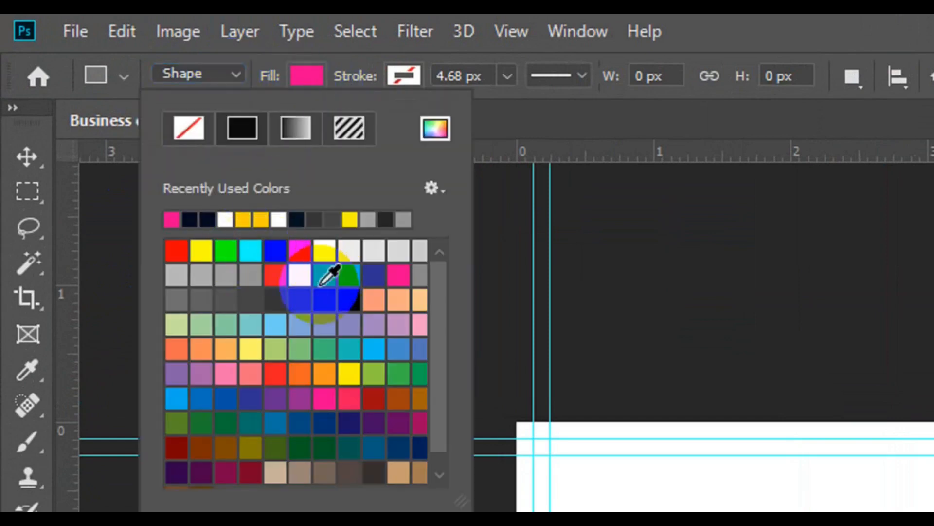
left_click(249, 275)
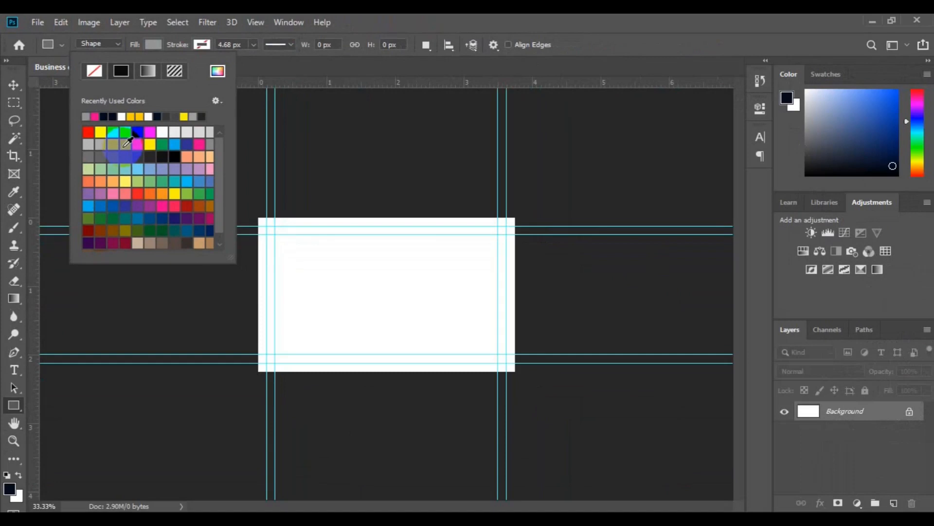
left_click_drag(252, 208, 582, 425)
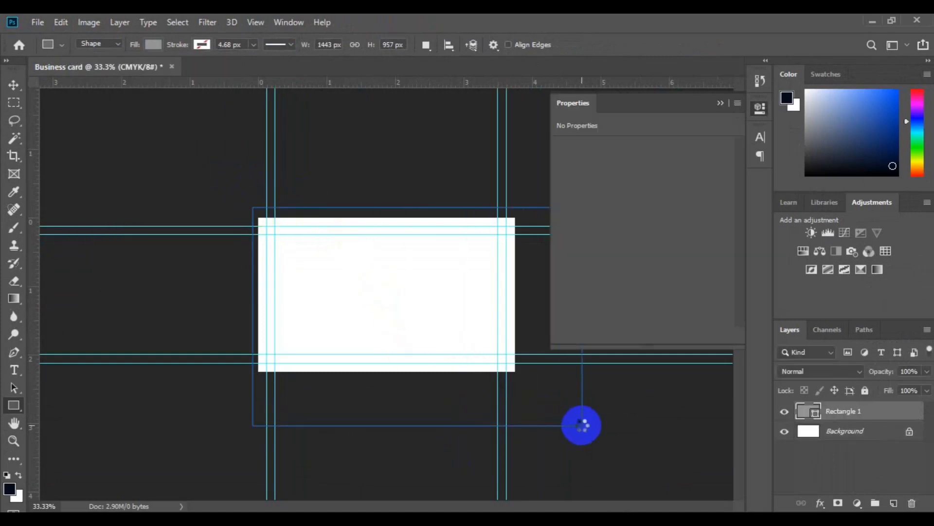
key("v")
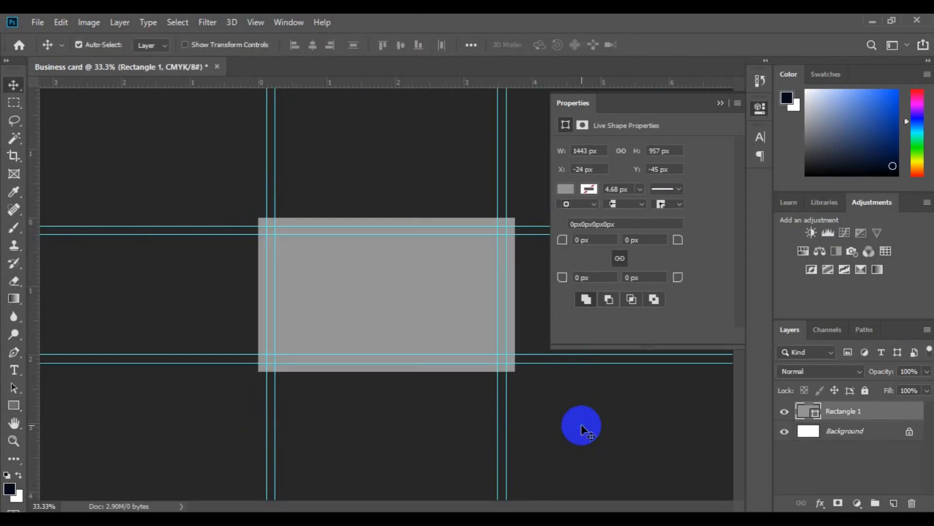
Free-transform the grey rectangle to -37° and slide it onto the card's left edge.
left_click(404, 276)
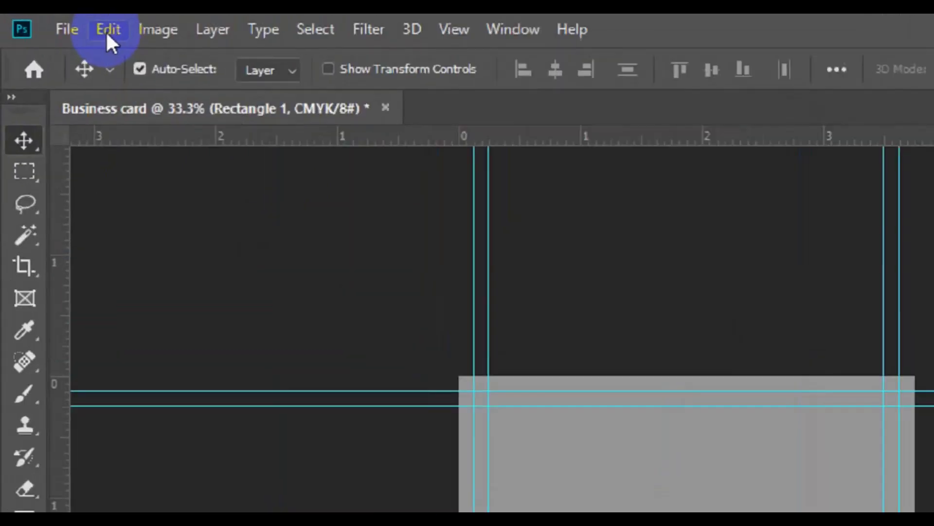
left_click(122, 32)
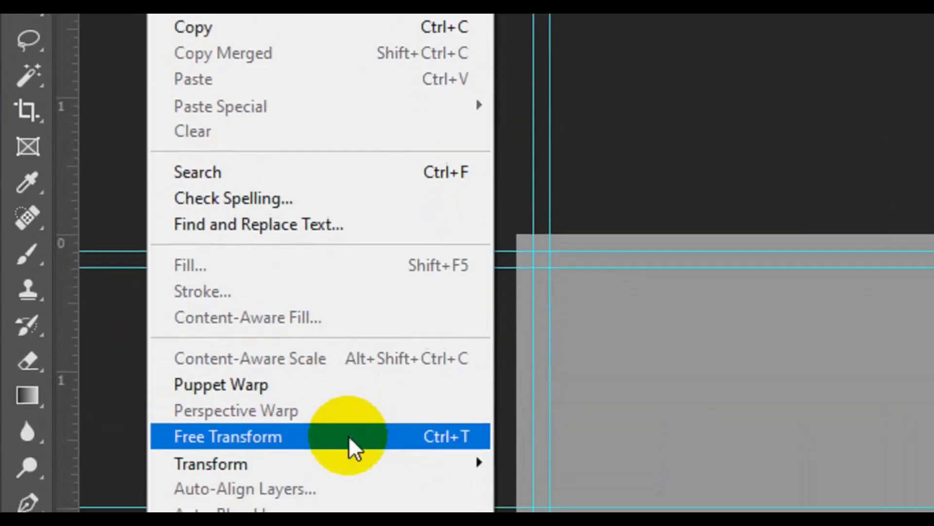
left_click(349, 436)
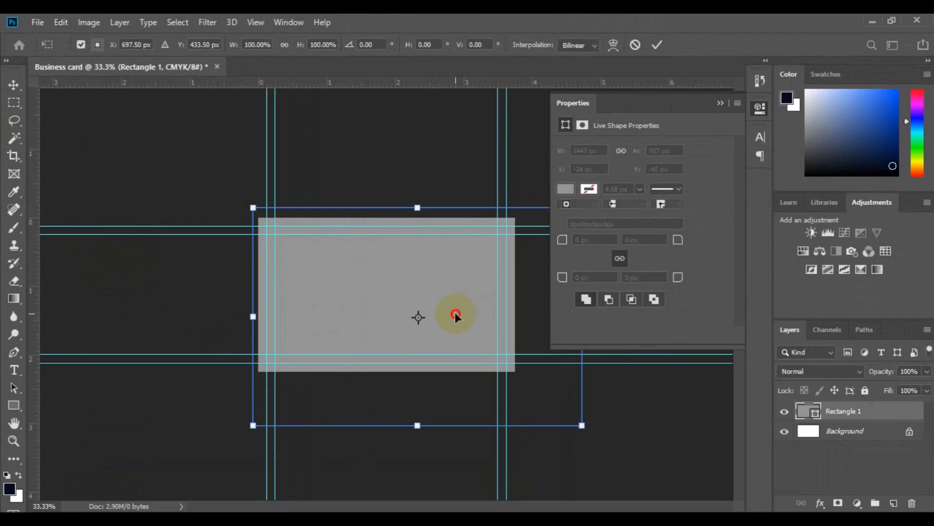
left_click_drag(272, 360, 282, 284)
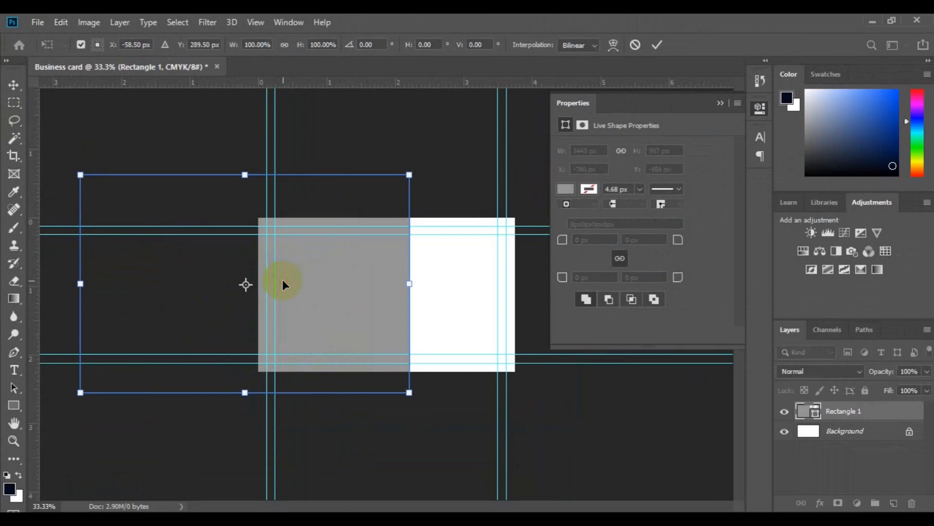
key("ctrl+z")
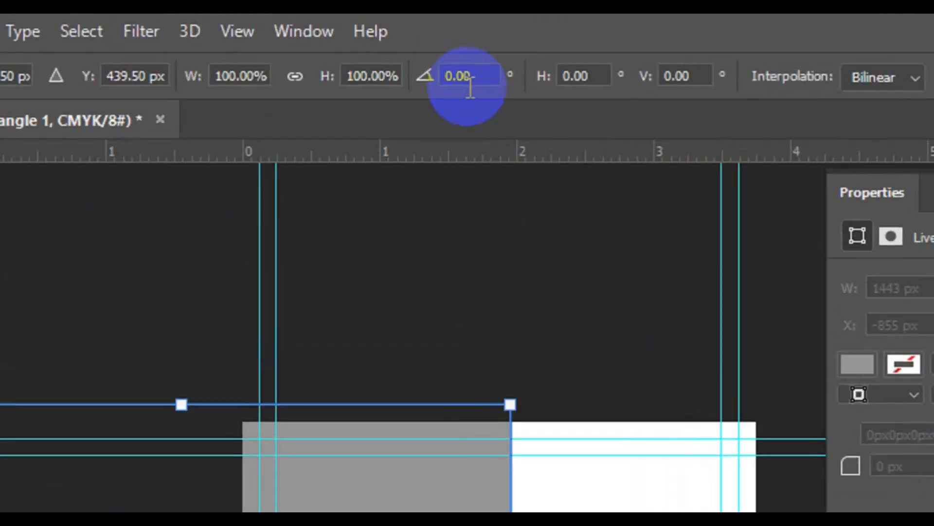
left_click(371, 47)
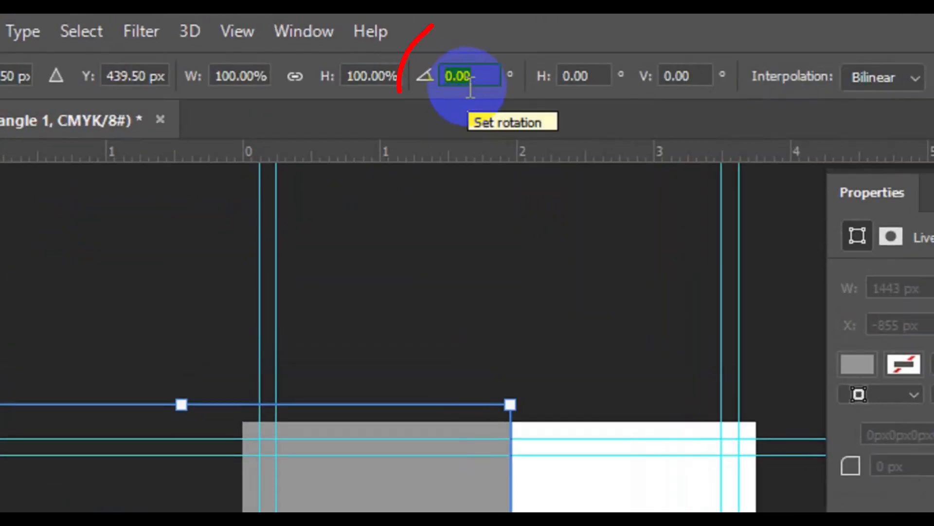
type("-37")
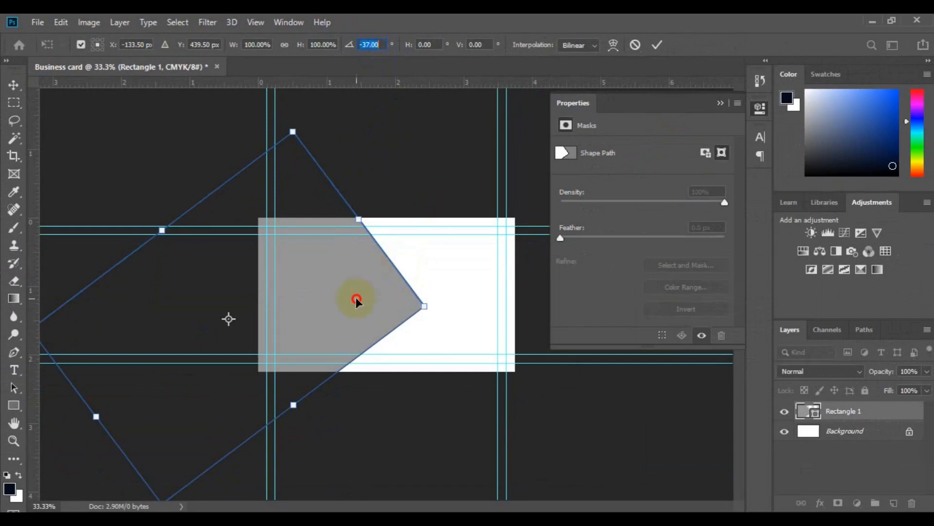
left_click_drag(352, 322, 319, 419)
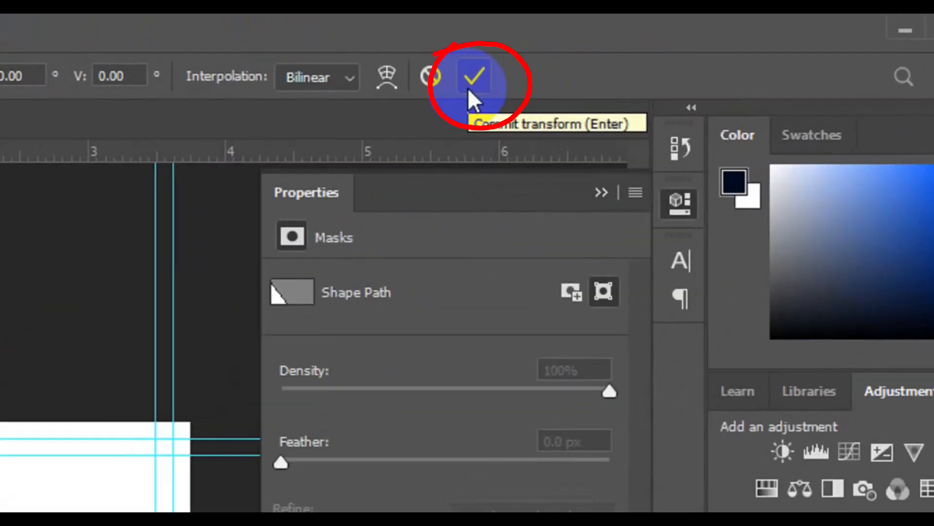
left_click(468, 89)
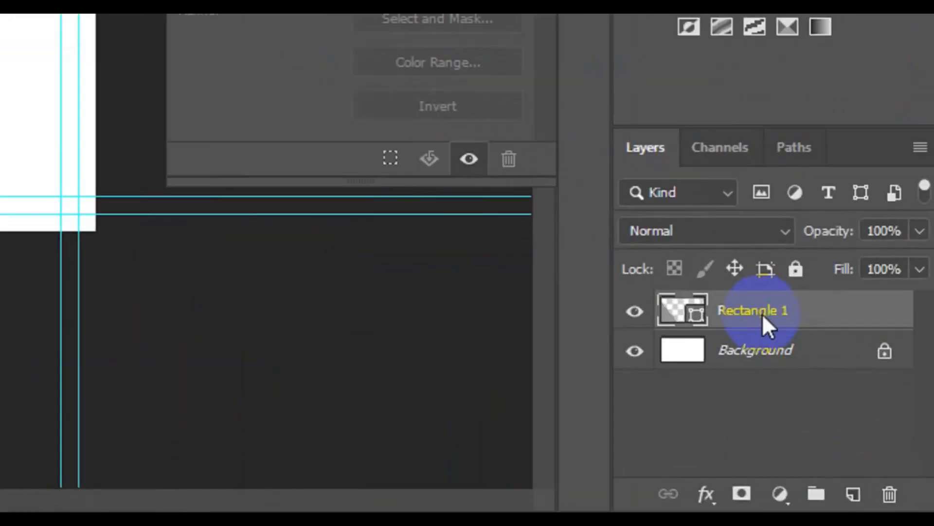
Duplicate the Rectangle 1 layer as Rectangle 2.
right_click(848, 413)
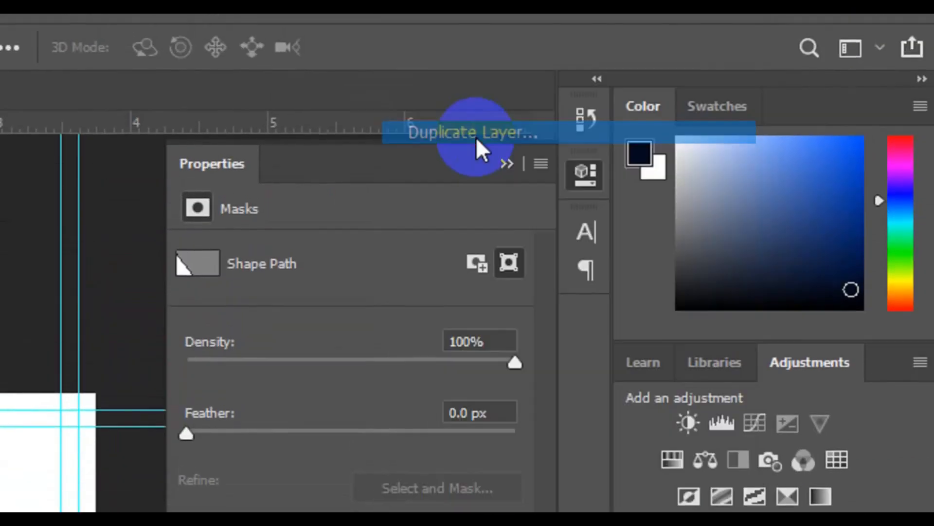
left_click(476, 137)
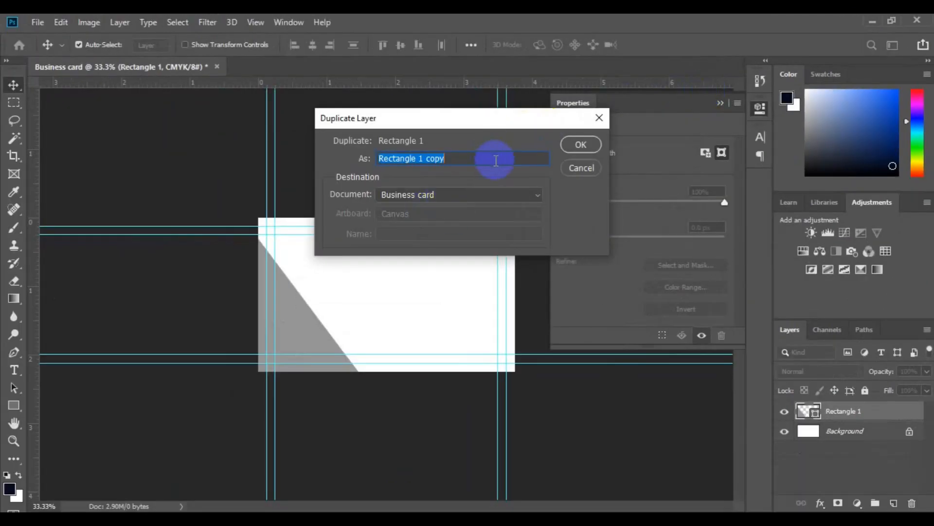
left_click(496, 160)
key("BackSpace")
key("BackSpace")
key("BackSpace")
key("BackSpace")
key("BackSpace")
key("BackSpace")
type("2")
left_click(581, 145)
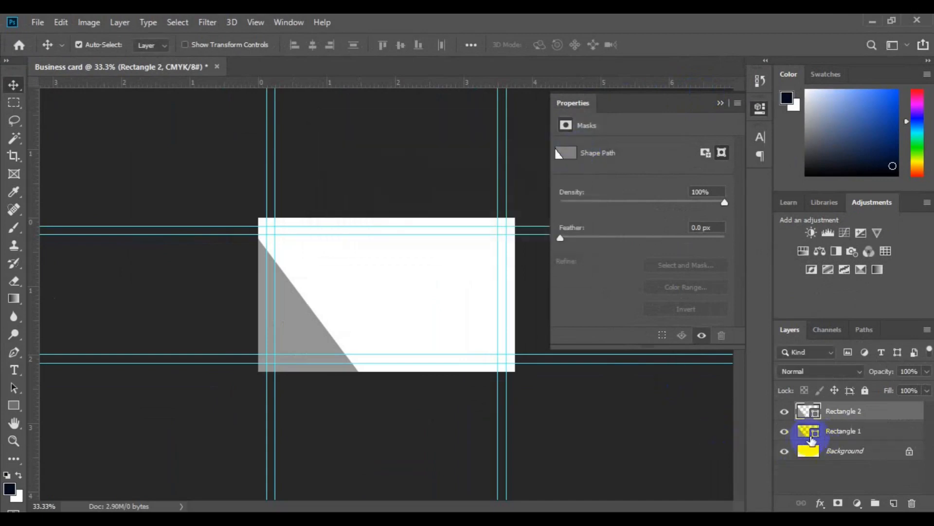
Change Rectangle 1's fill to very dark brown #312624.
left_click(833, 435)
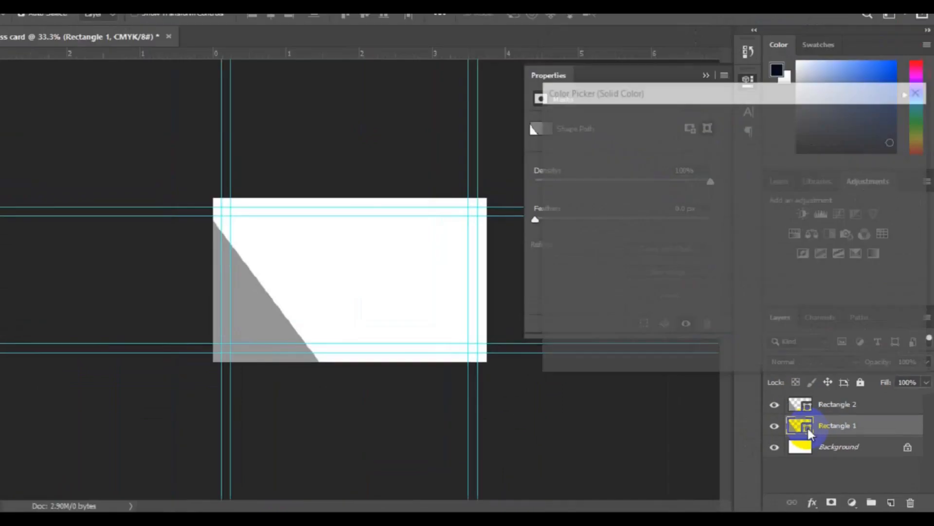
double_click(698, 362)
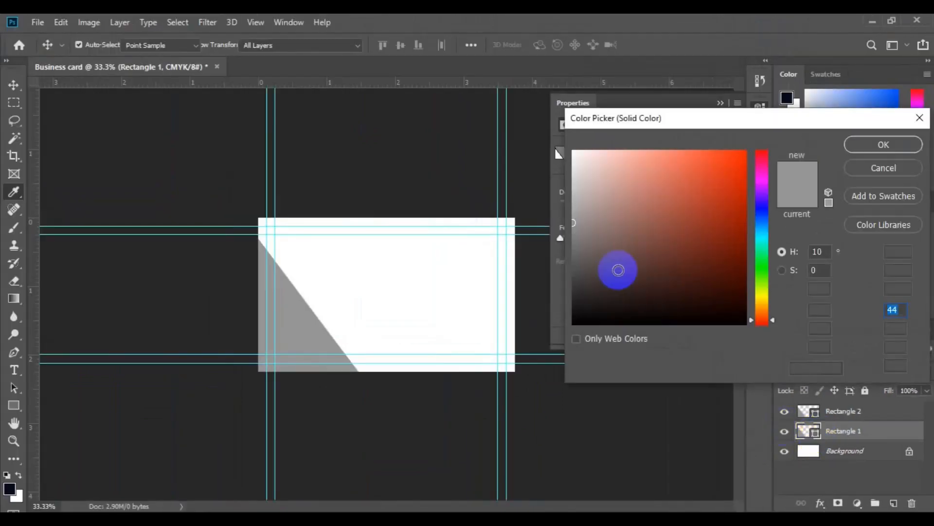
left_click(619, 291)
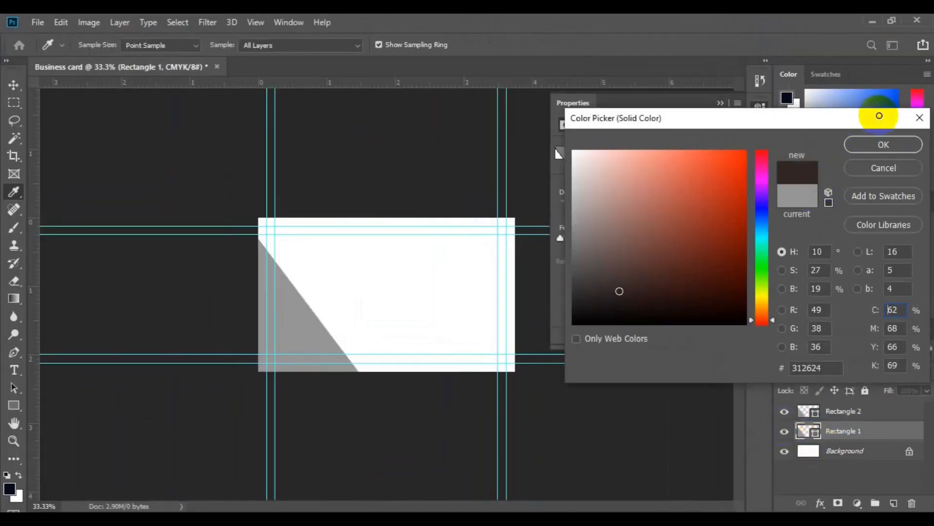
left_click(878, 142)
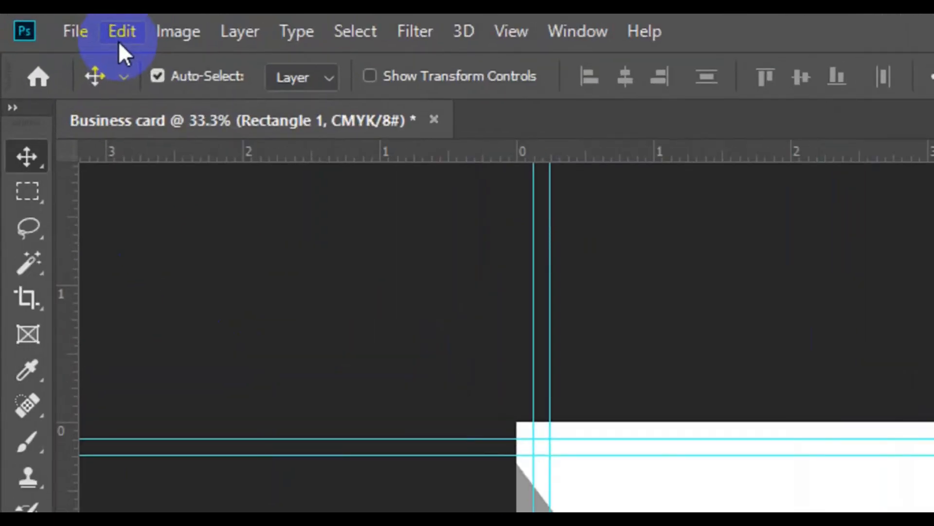
Free-transform Rectangle 1, rotating it about 10° and shifting it to form a dark stripe.
left_click(121, 32)
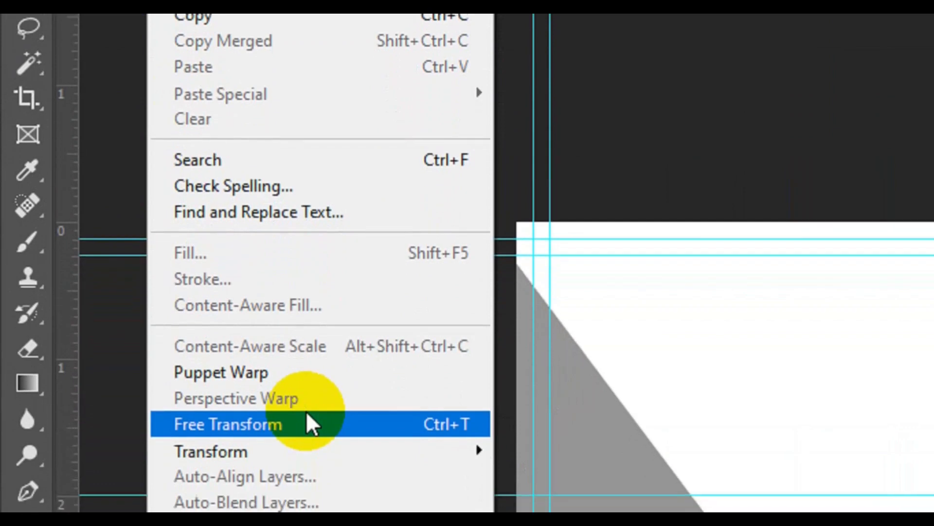
left_click(306, 430)
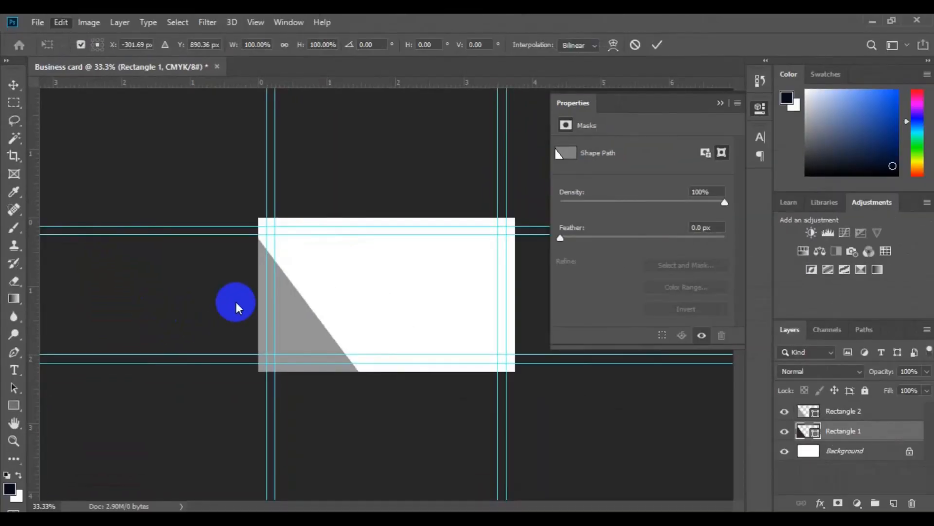
left_click_drag(293, 327, 301, 276)
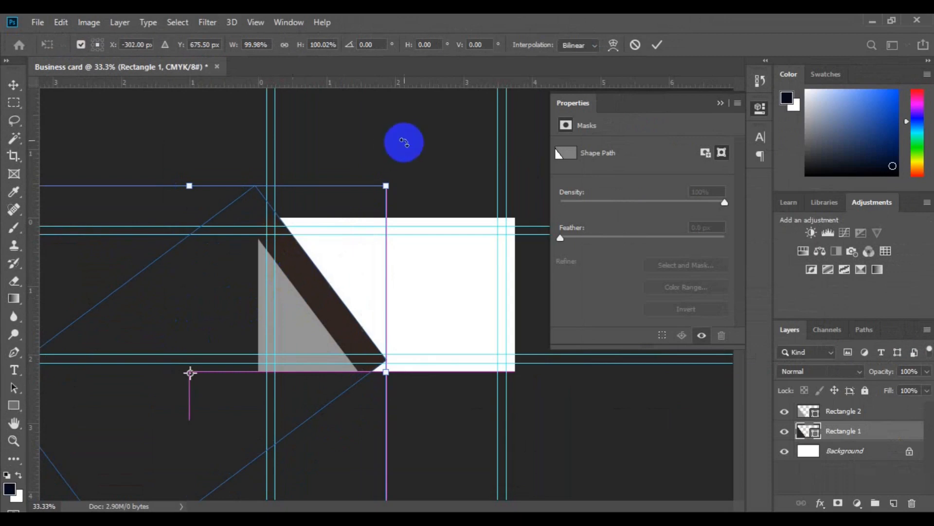
left_click_drag(398, 157, 383, 238)
left_click_drag(316, 291, 302, 291)
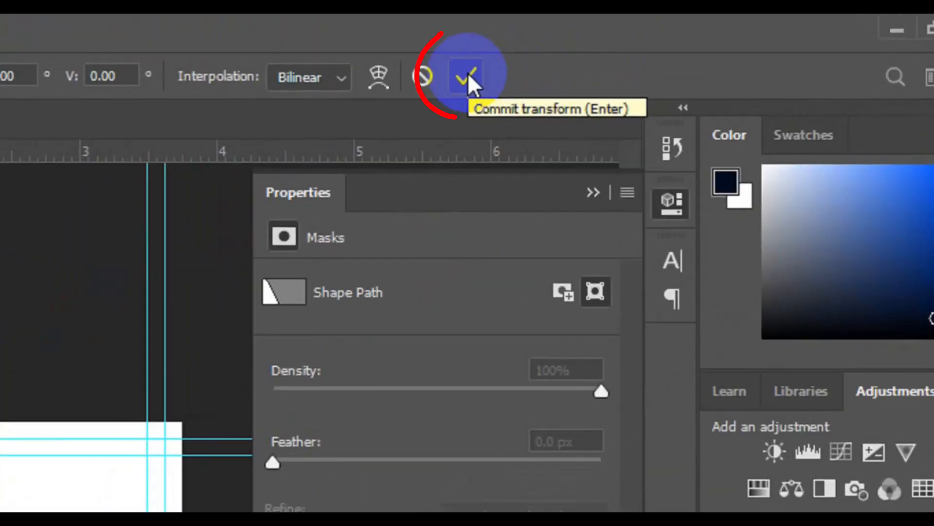
left_click(468, 74)
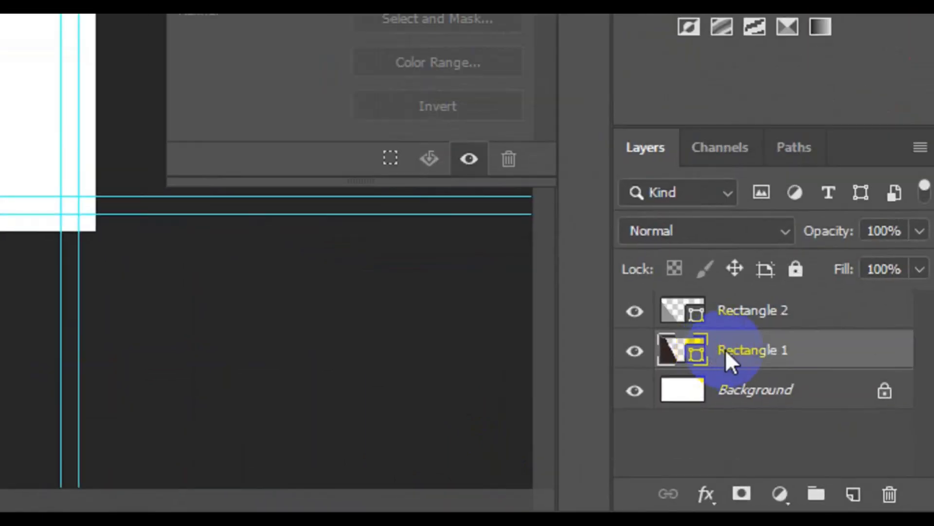
Duplicate the Rectangle 1 layer as Rectangle 3.
right_click(727, 353)
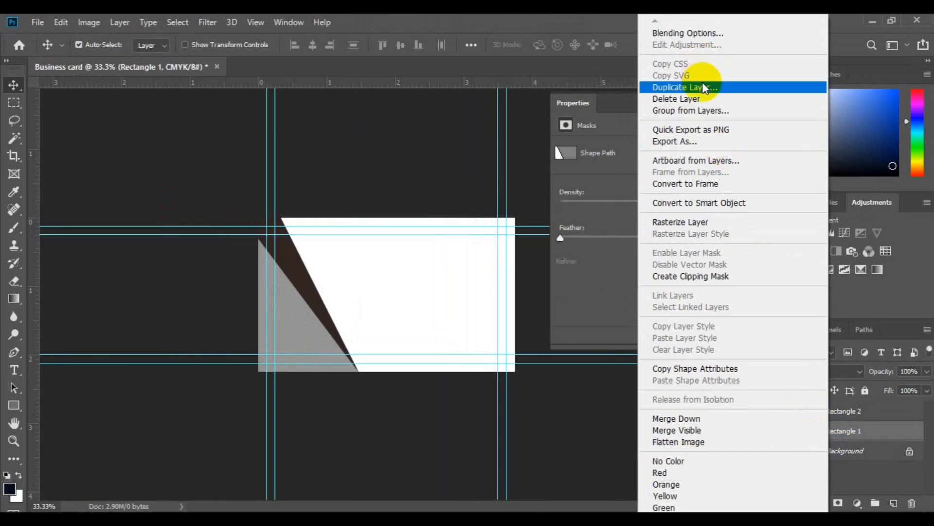
left_click(705, 88)
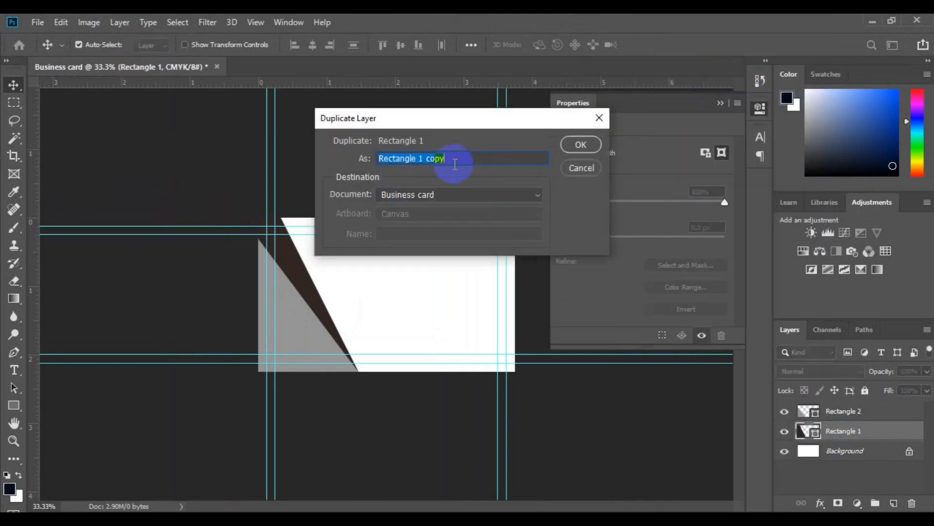
left_click(435, 160)
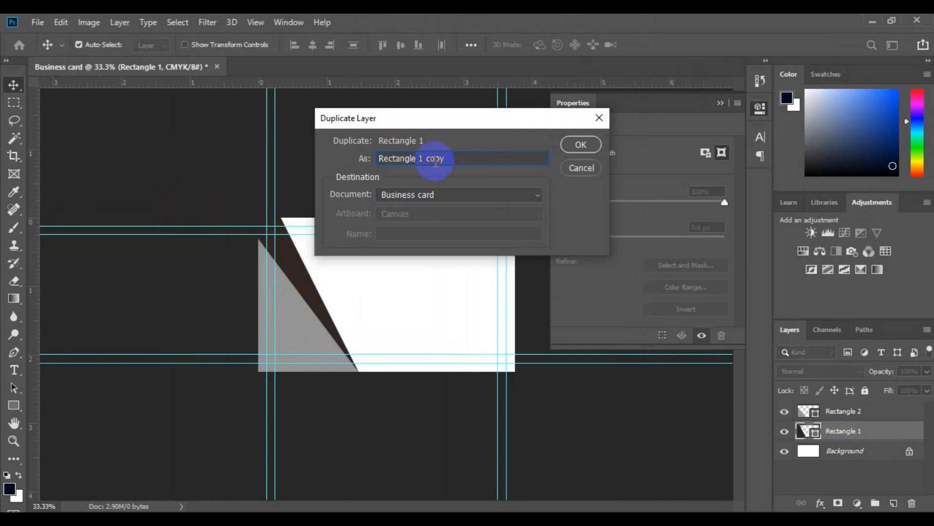
type("3")
left_click(581, 144)
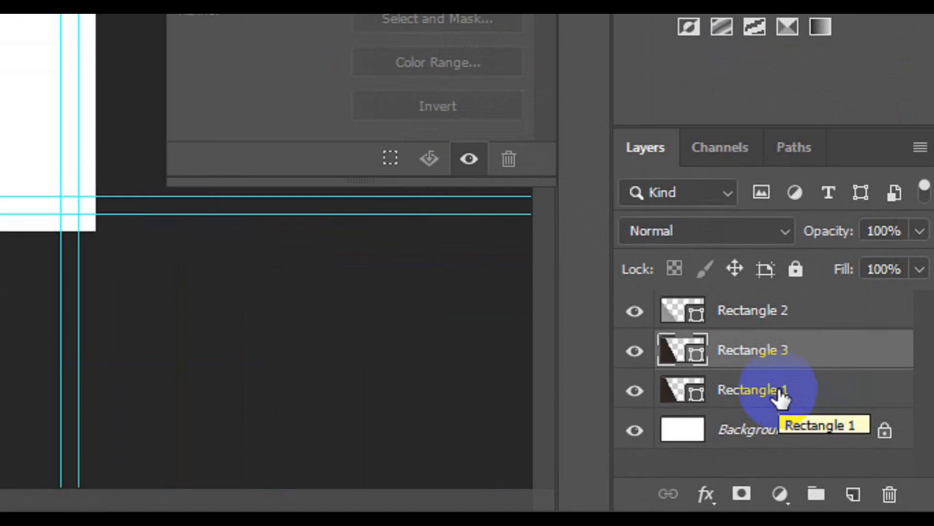
Set Rectangle 1's fill colour to lighter brown #614e4a.
left_click(781, 396)
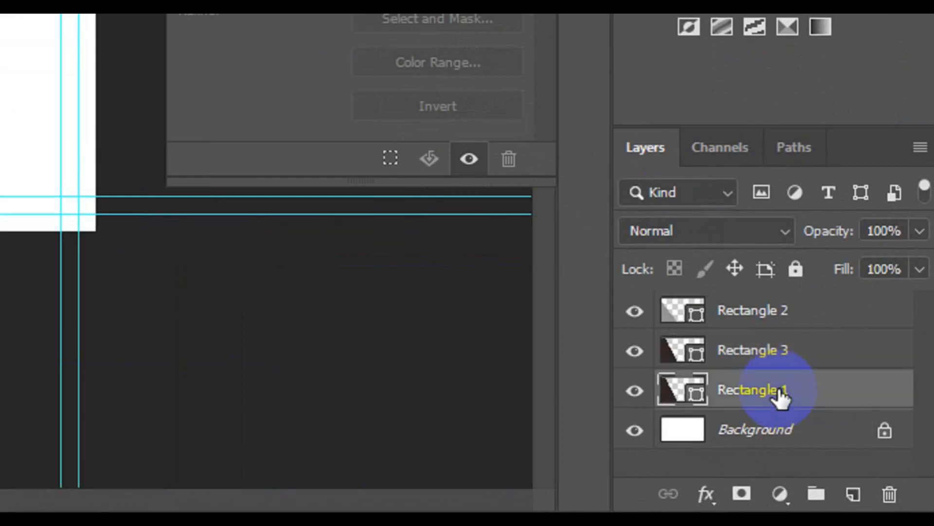
left_click(699, 396)
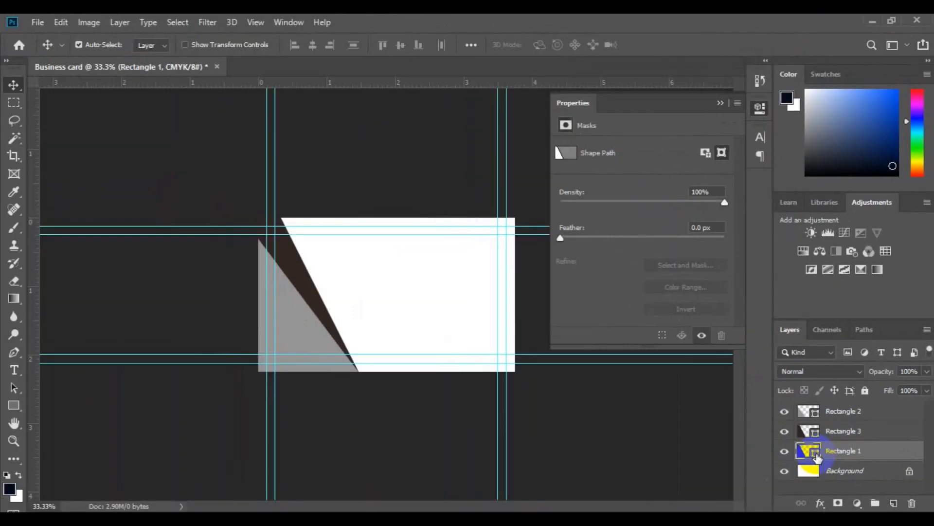
double_click(817, 454)
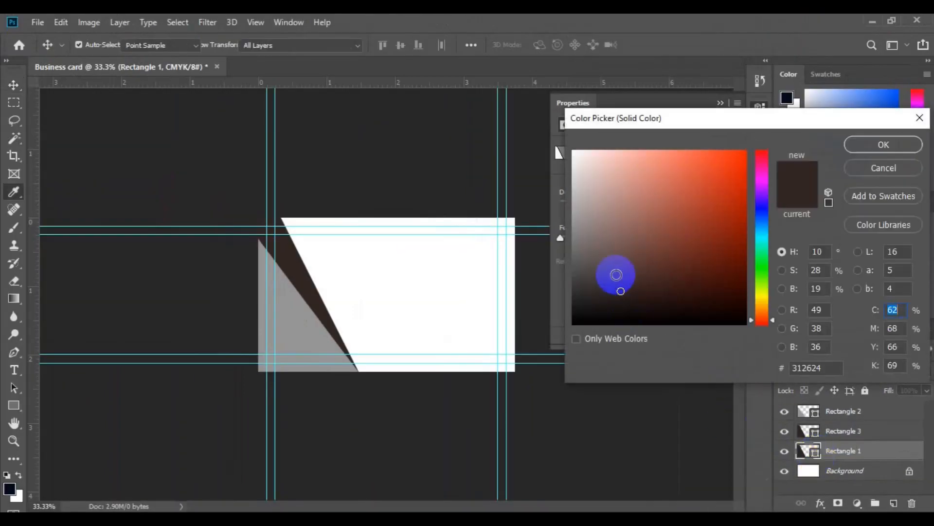
left_click(865, 144)
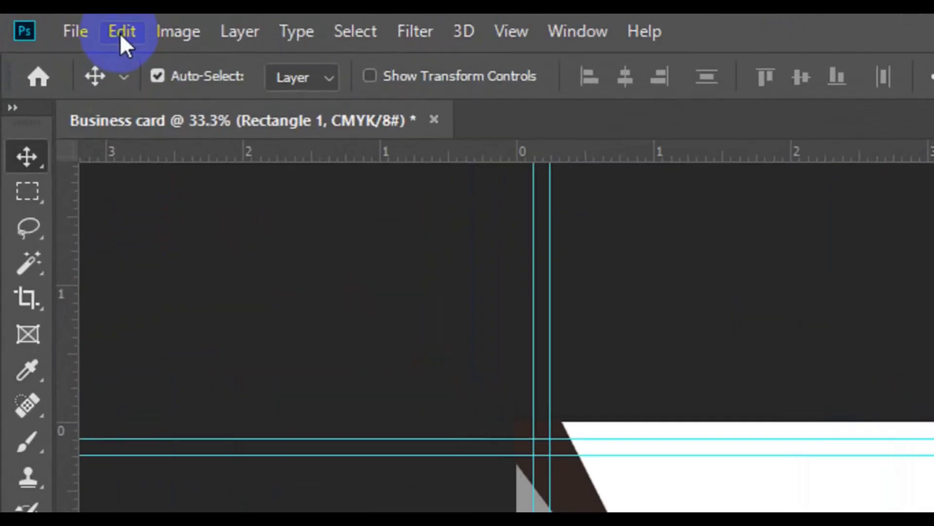
Free-transform Rectangle 1 to about -12.65° and move it across the card's top-left area.
left_click(120, 34)
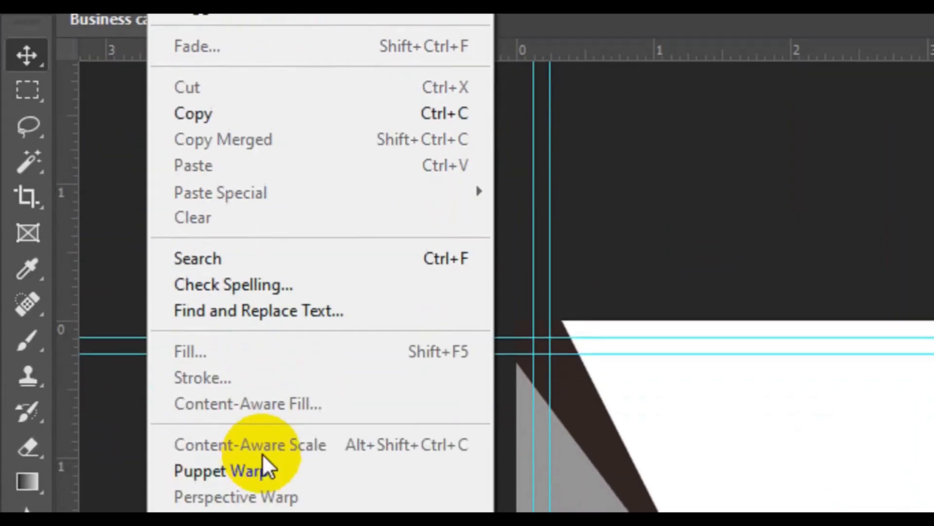
left_click(315, 387)
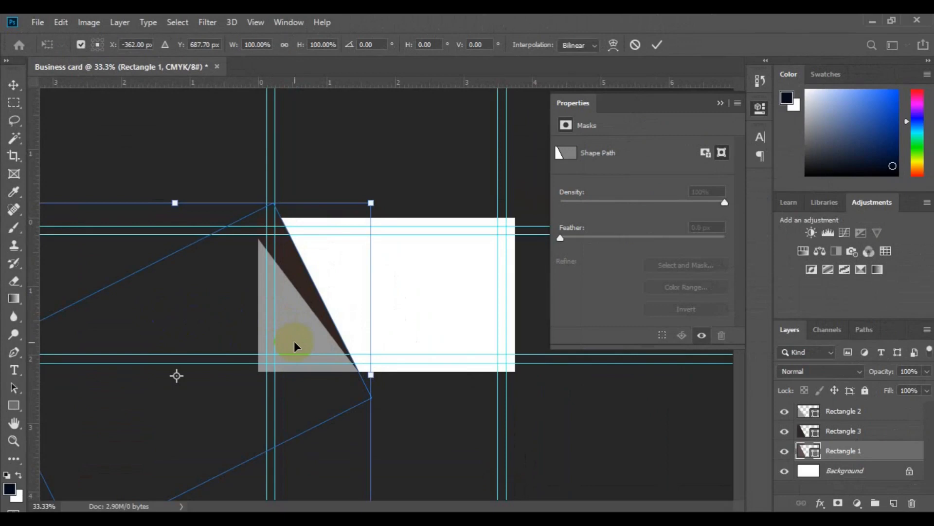
left_click_drag(263, 405, 292, 226)
key("Up")
key("Up")
key("Up")
key("Up")
key("Up")
key("Up")
key("Up")
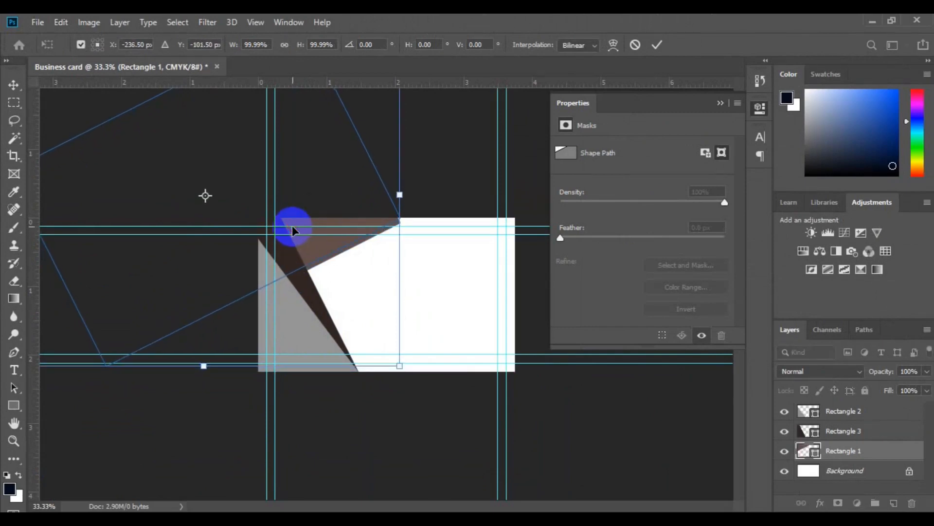
left_click_drag(407, 371, 432, 320)
left_click_drag(217, 284, 237, 317)
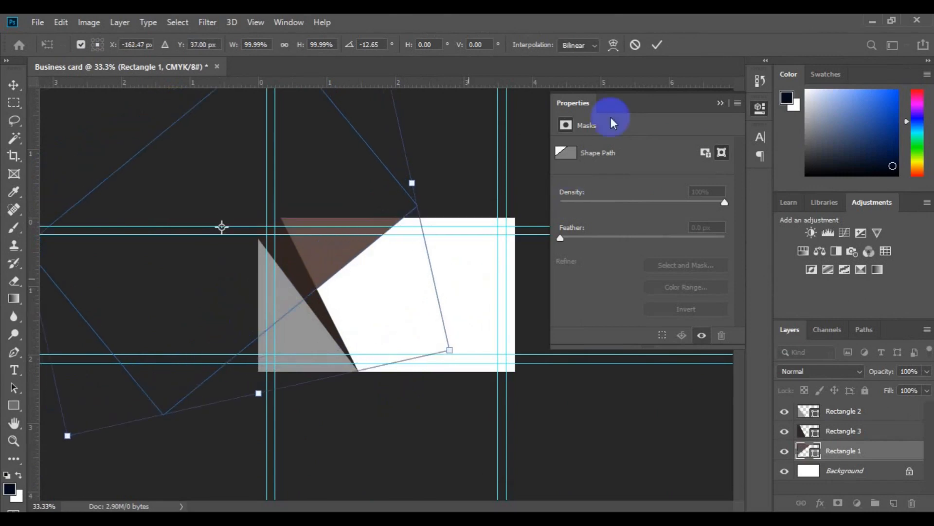
left_click(658, 47)
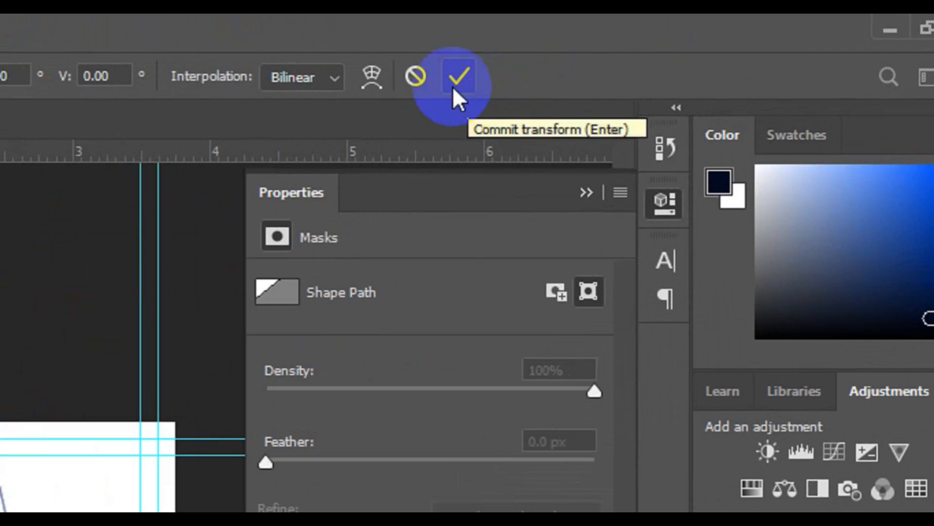
left_click(452, 86)
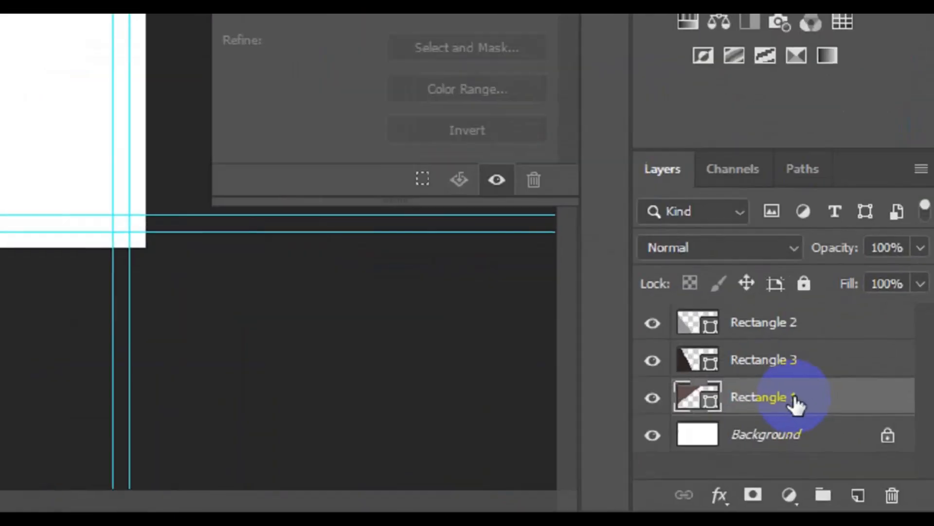
Duplicate the Rectangle 1 layer as Rectangle 4.
right_click(857, 452)
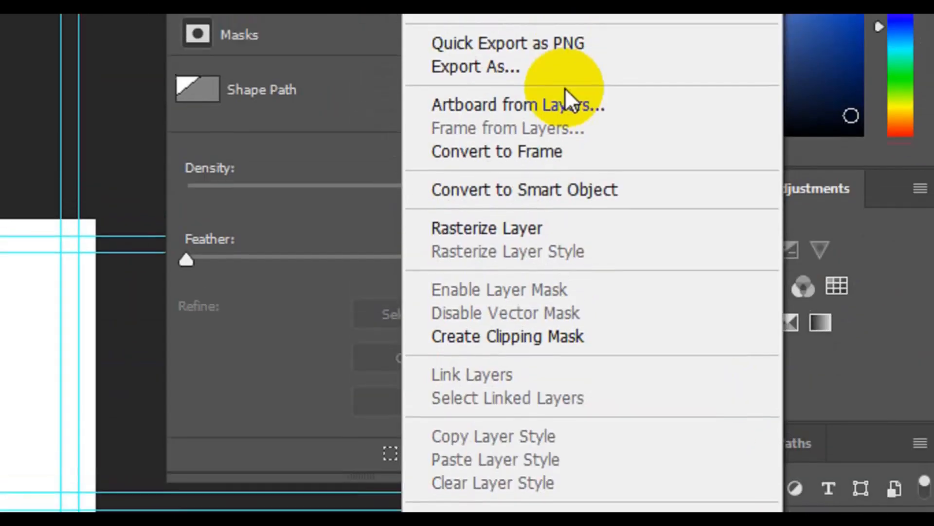
left_click(509, 138)
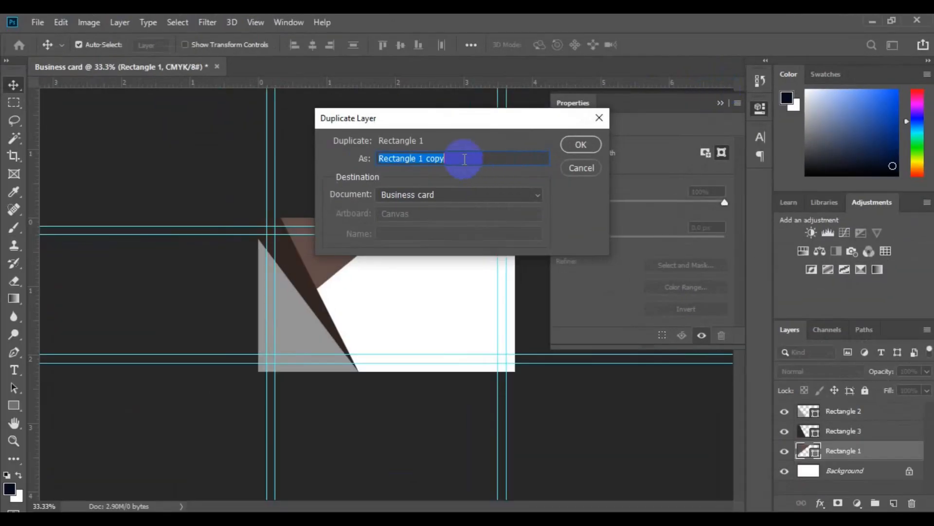
left_click(465, 159)
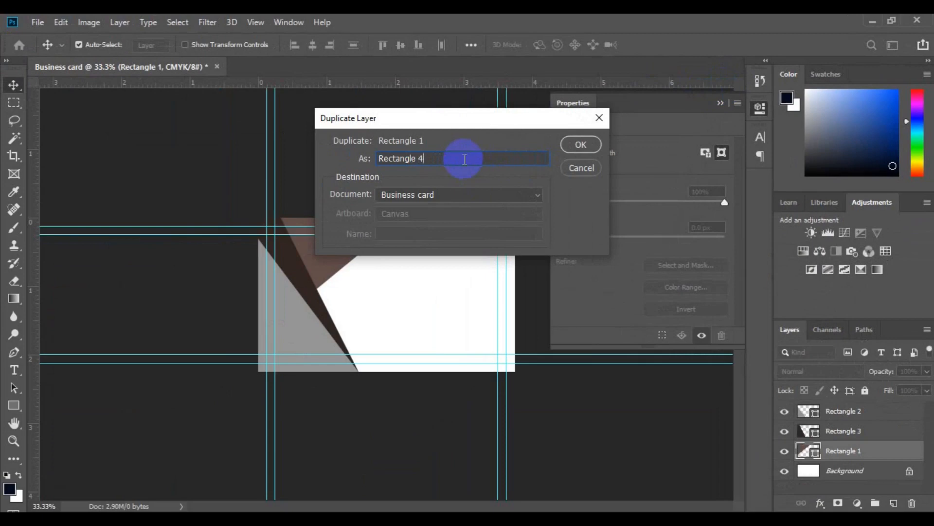
left_click(580, 145)
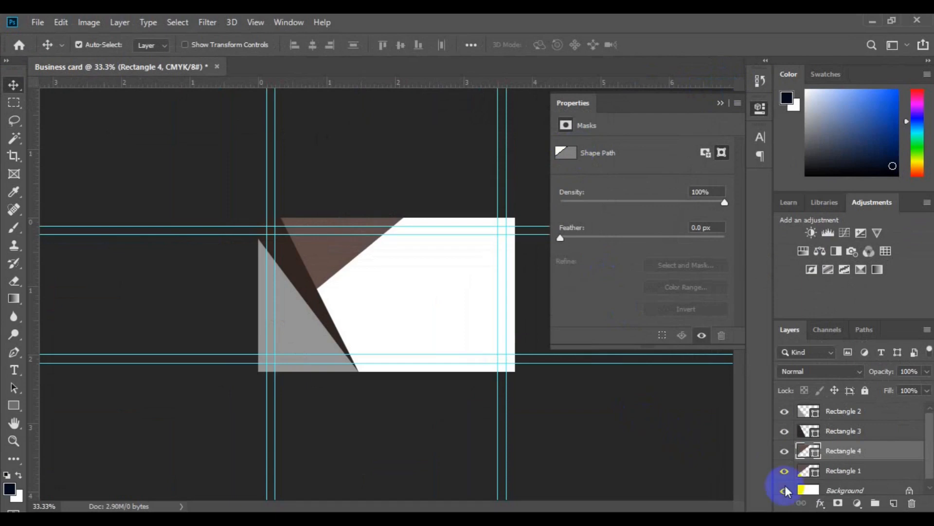
Give Rectangle 1 a darker brown fill colour.
left_click(851, 475)
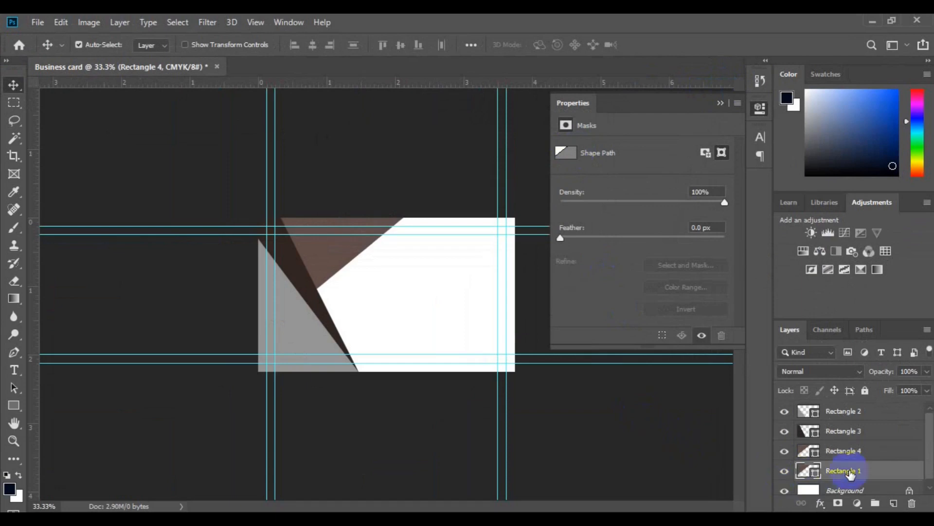
double_click(816, 475)
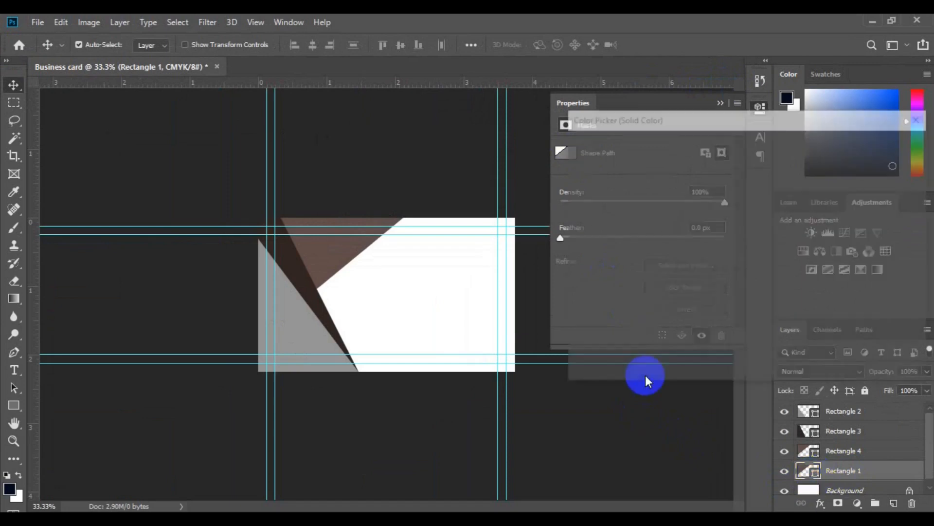
left_click(671, 278)
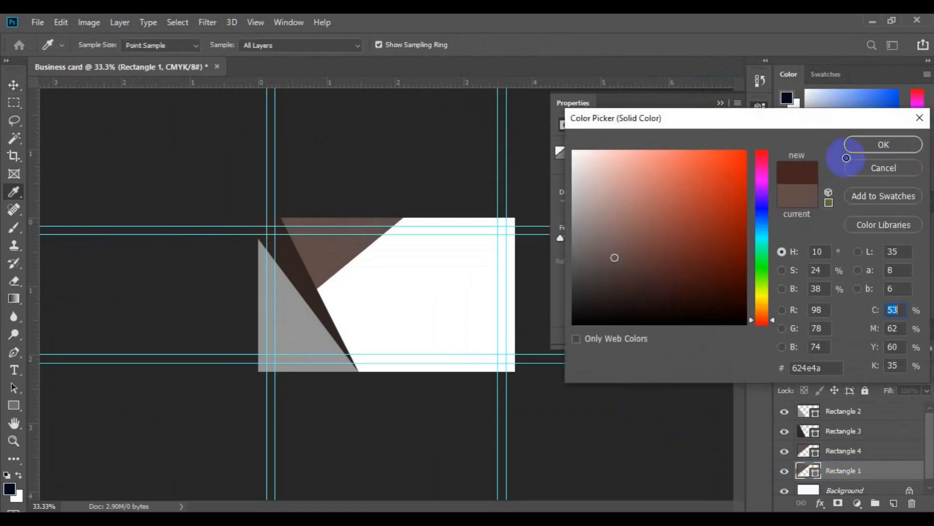
left_click(883, 144)
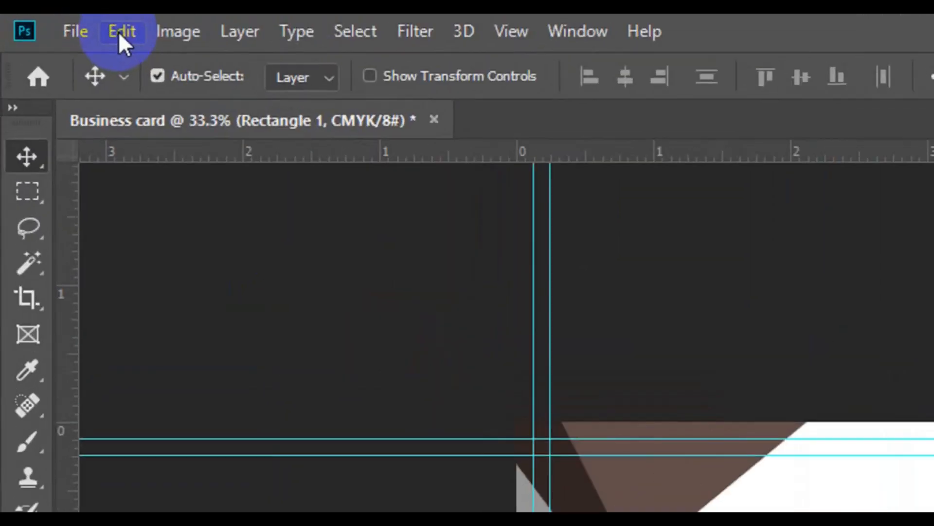
Rotate Rectangle 1 to about -8° and shift it into a dark band, then select Rectangle 2.
left_click(118, 32)
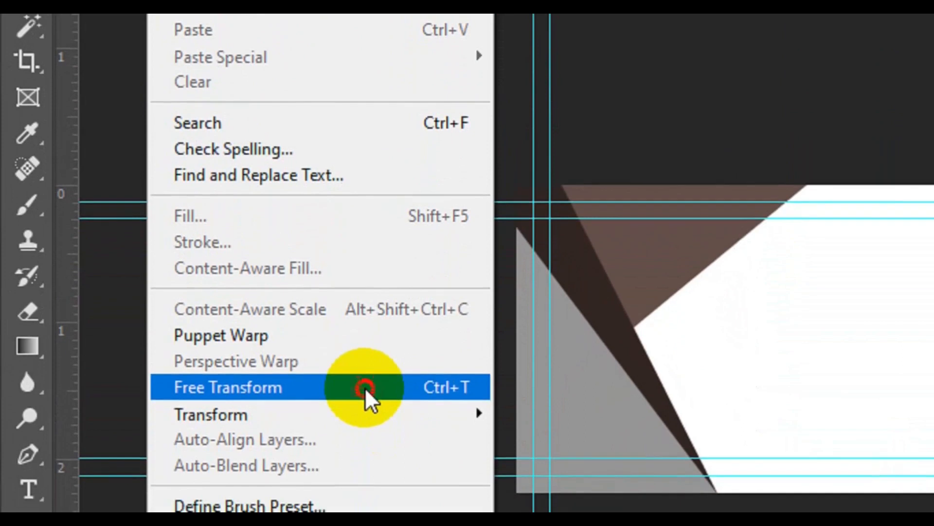
left_click(365, 456)
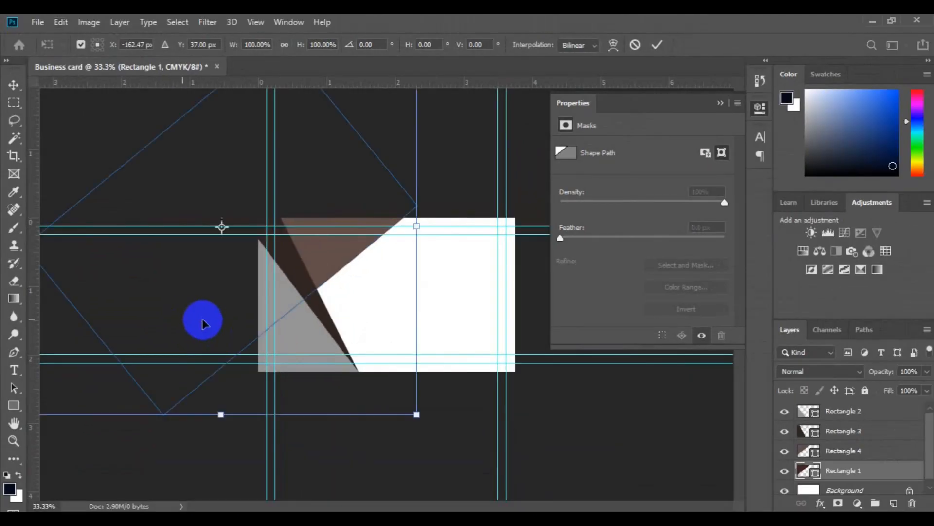
left_click_drag(325, 325, 379, 315)
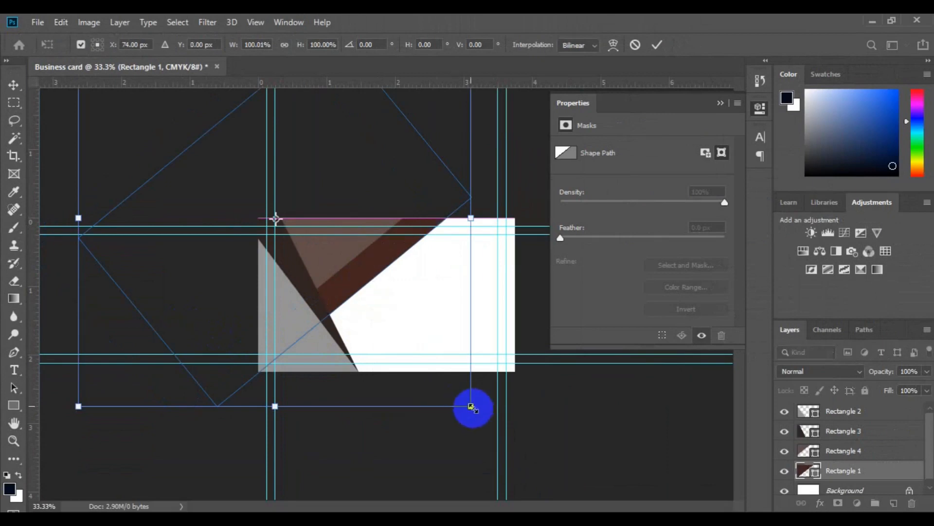
left_click_drag(475, 414, 375, 304)
mouse_move(502, 371)
left_mouse_down()
mouse_move(507, 364)
mouse_move(507, 385)
left_mouse_up()
key("ctrl+z")
left_click_drag(373, 307, 368, 305)
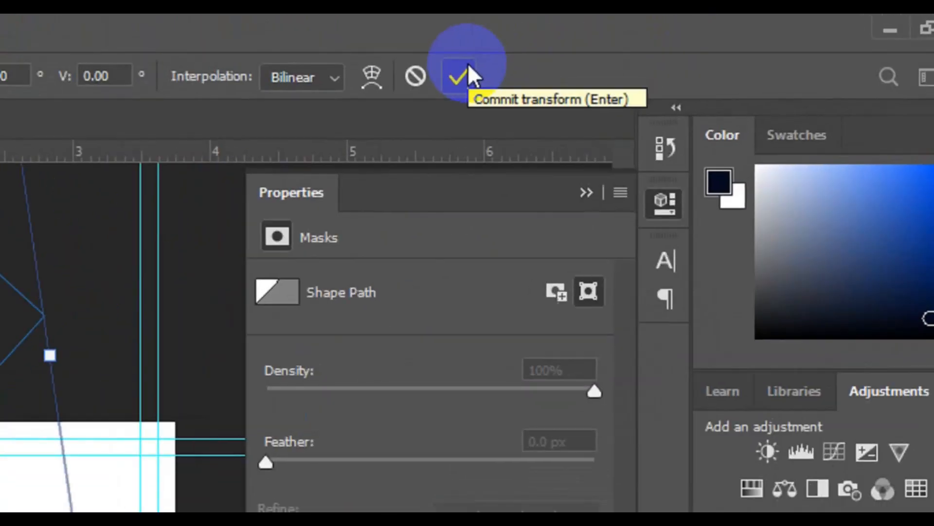
left_click(468, 66)
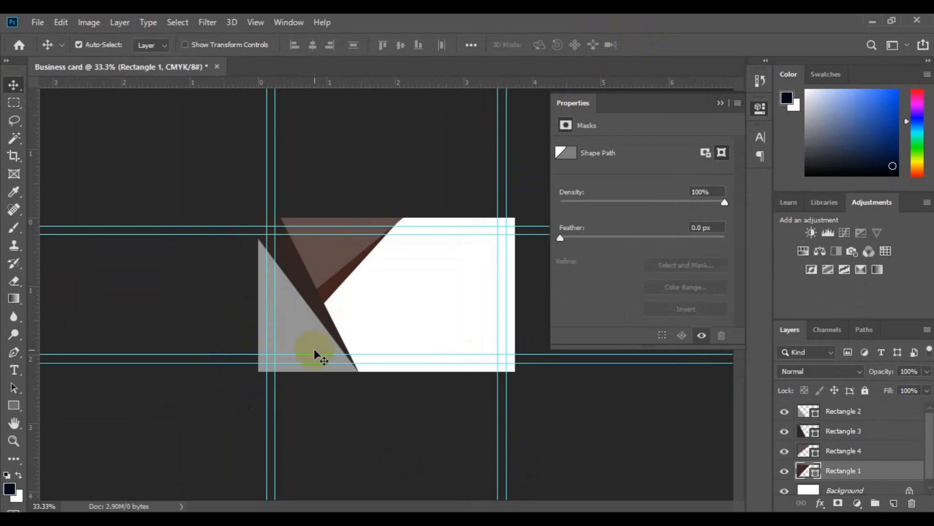
left_click(311, 327)
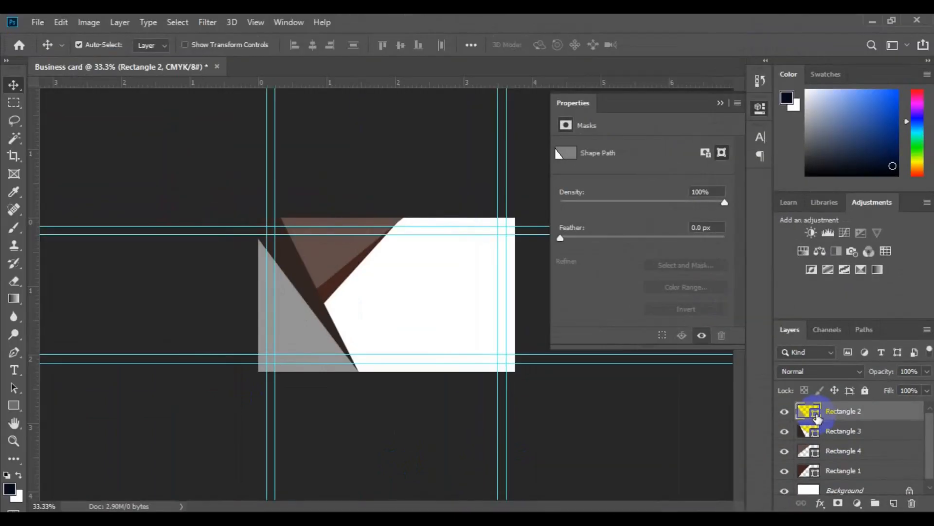
Recolour the Rectangle 2 triangle to teal 08a89b.
double_click(809, 411)
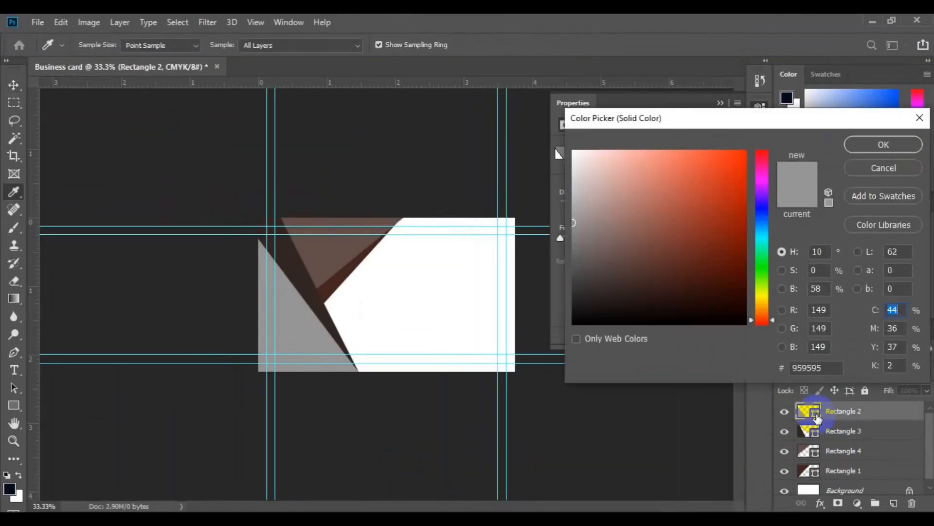
left_click(764, 232)
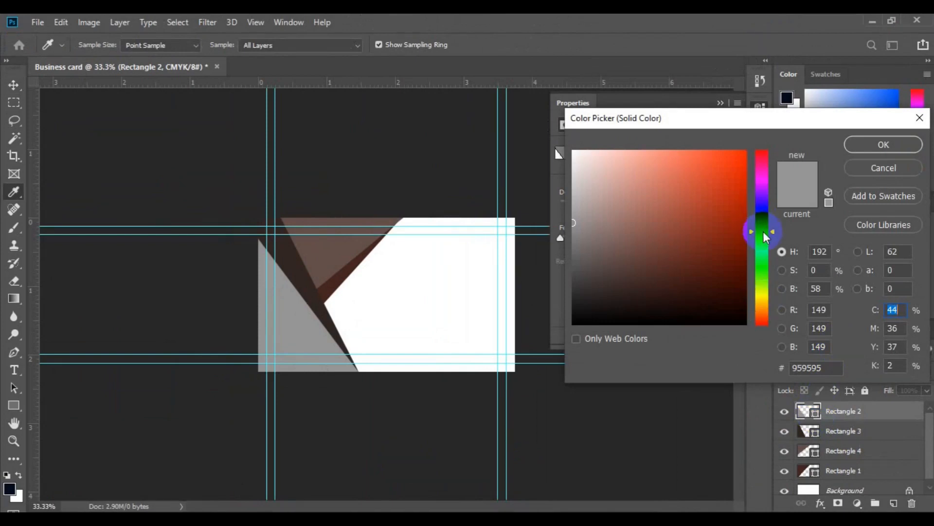
left_click(823, 369)
type("08a89b")
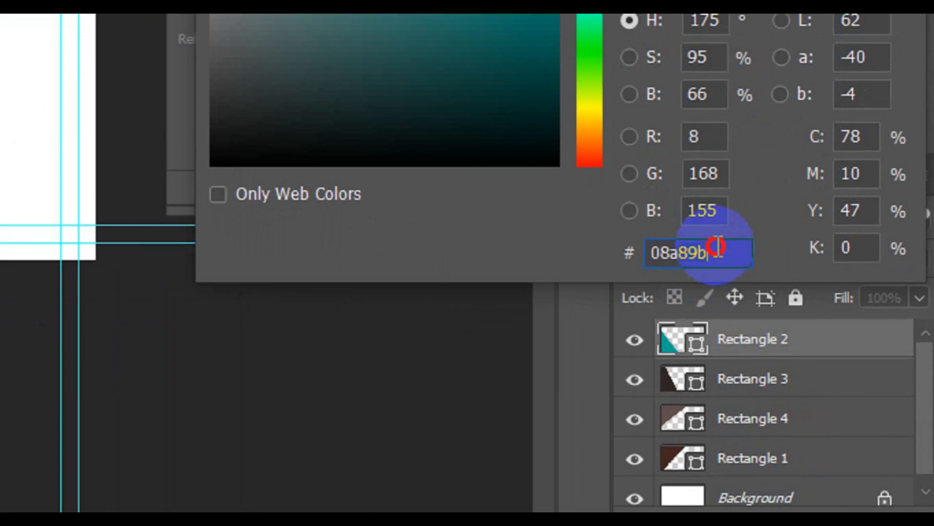
left_click_drag(718, 247, 663, 252)
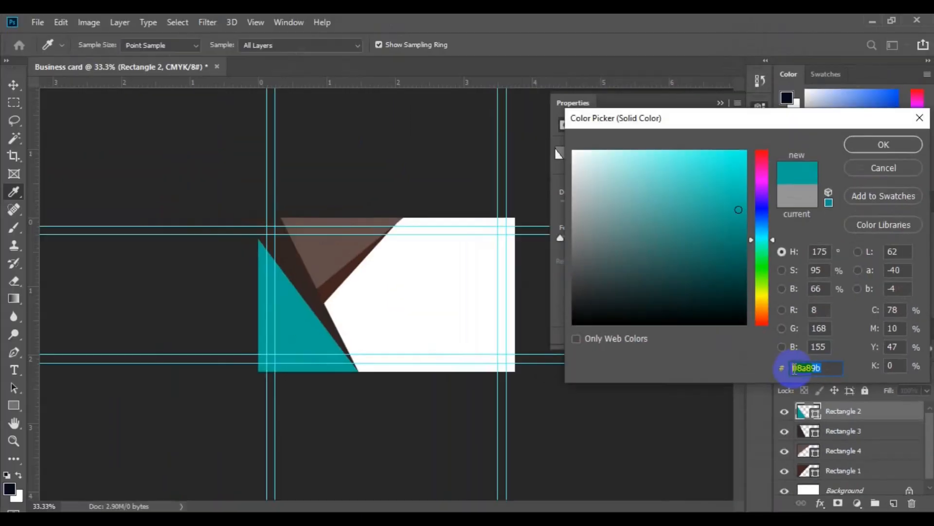
left_click(876, 144)
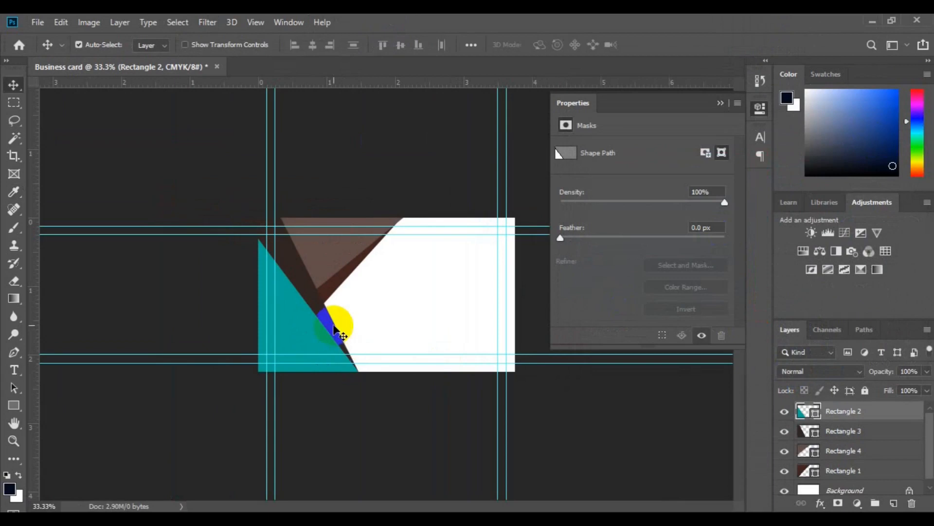
Recolour the Rectangle 3 triangle to dark teal 02413c.
left_click(335, 329)
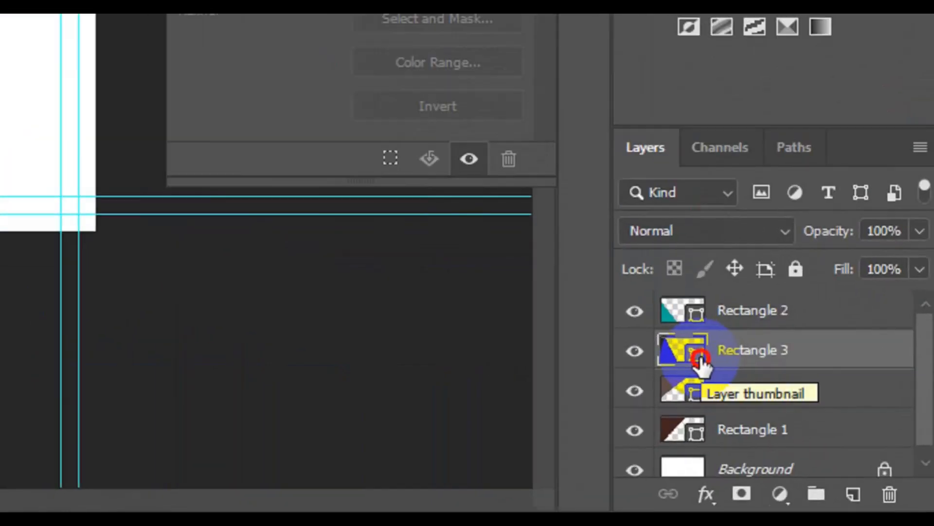
double_click(700, 360)
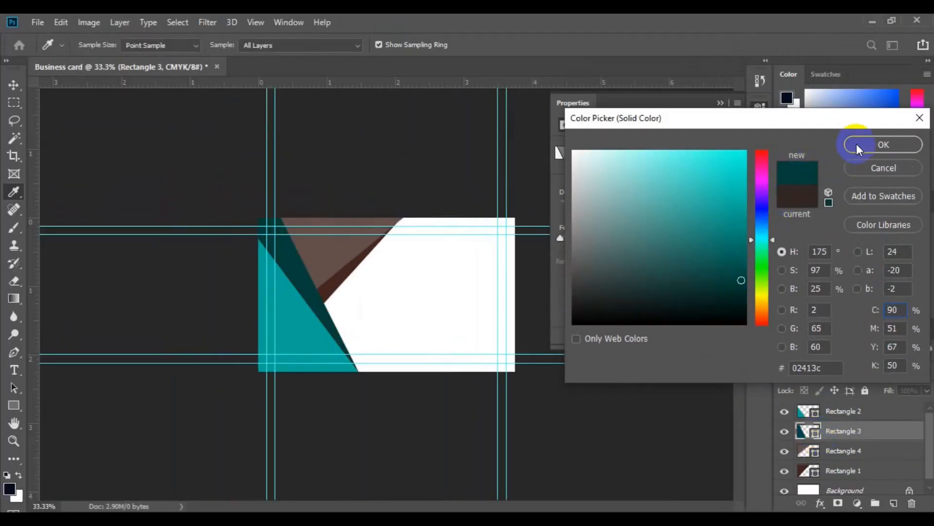
left_click(857, 144)
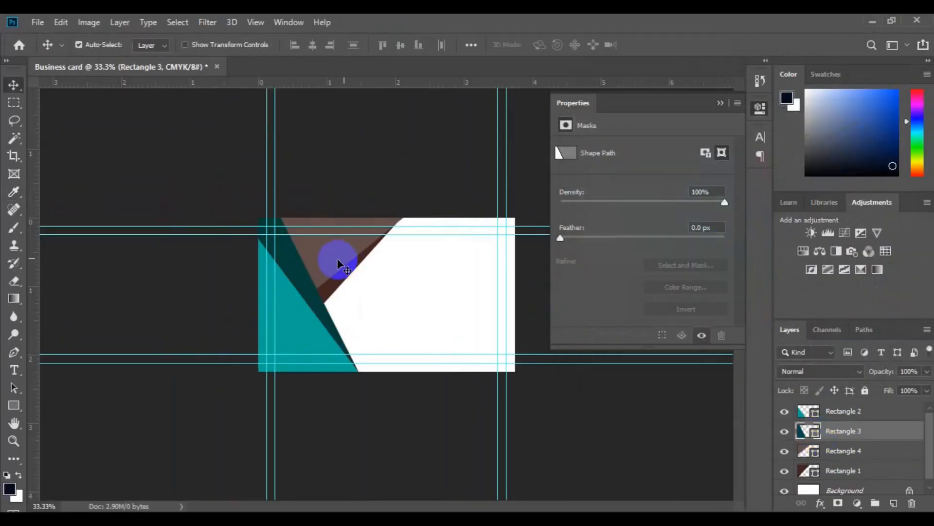
Recolour the brown Rectangle 4 triangle to near-black navy 010c16.
left_click(326, 255)
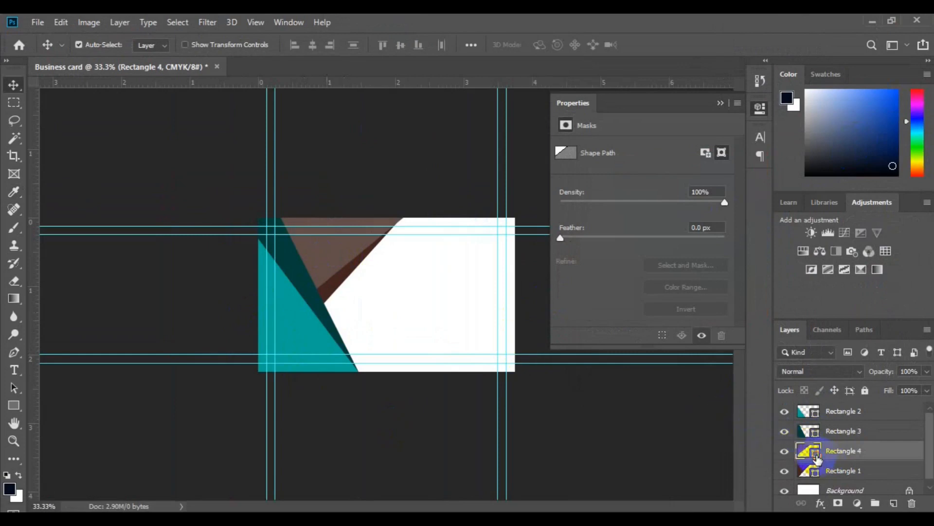
double_click(809, 452)
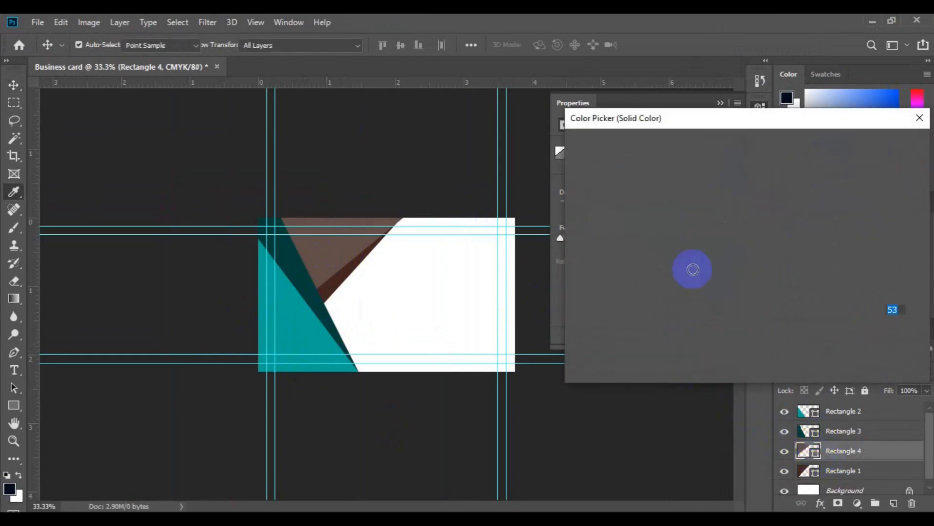
left_click(756, 223)
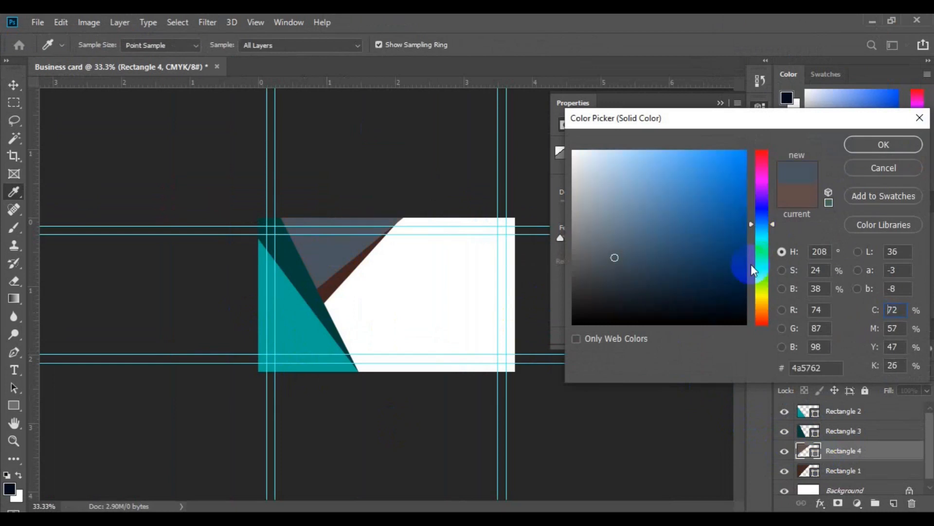
left_click(740, 309)
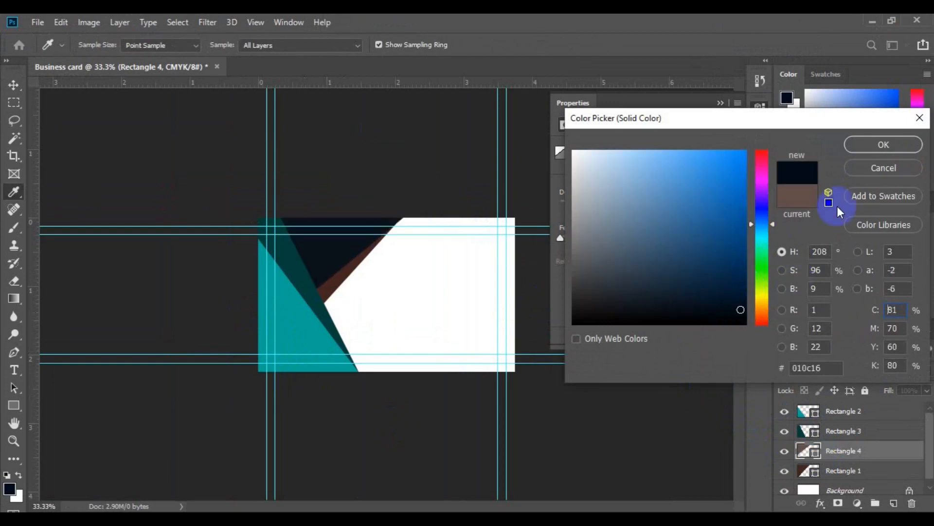
left_click(875, 143)
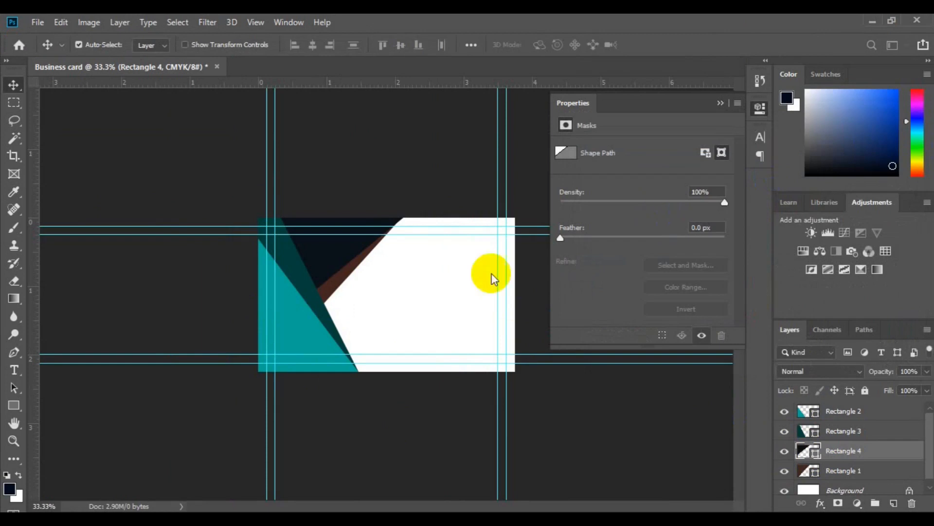
Recolour the Rectangle 1 stripe to pale near-white fcfafa.
left_click(338, 276)
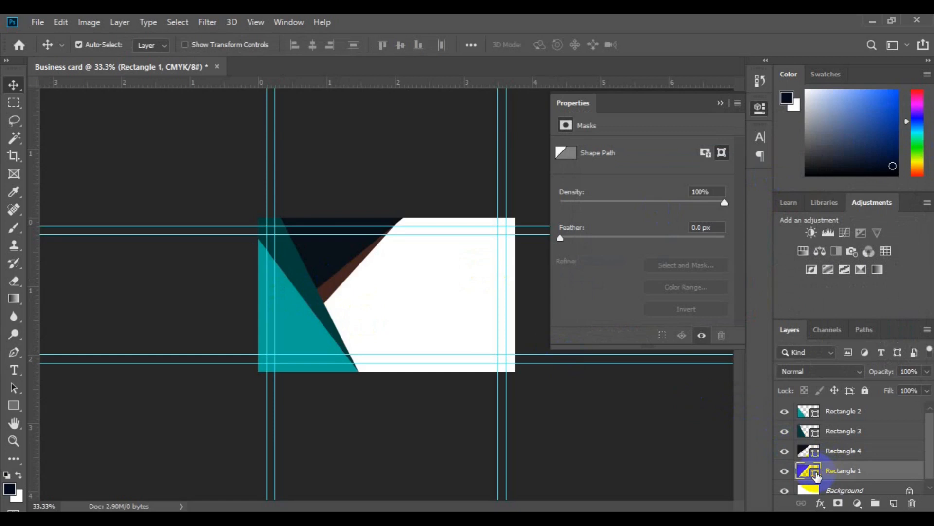
double_click(816, 472)
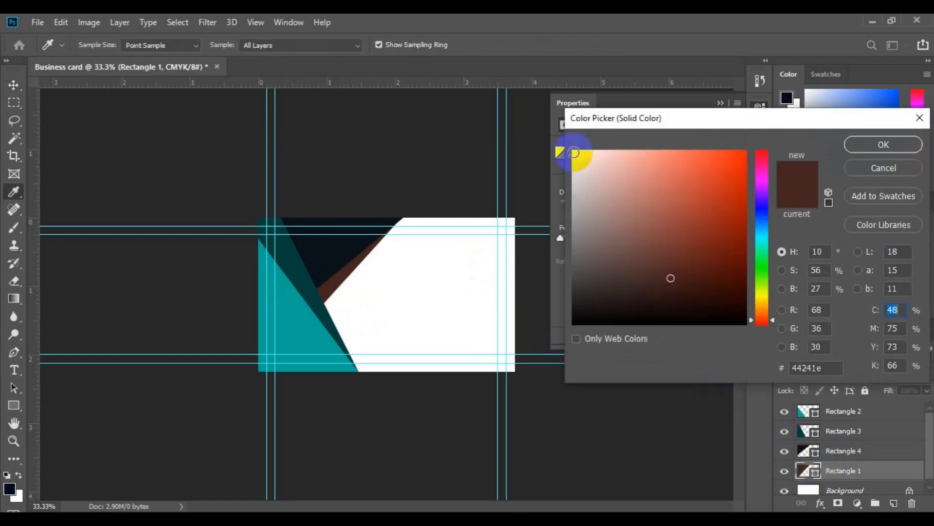
left_click(575, 152)
left_click(329, 317)
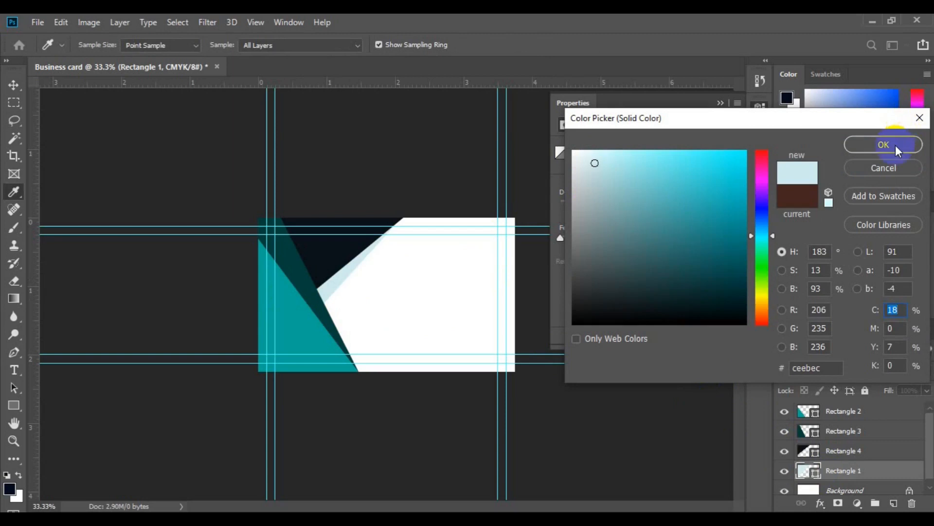
left_click(884, 145)
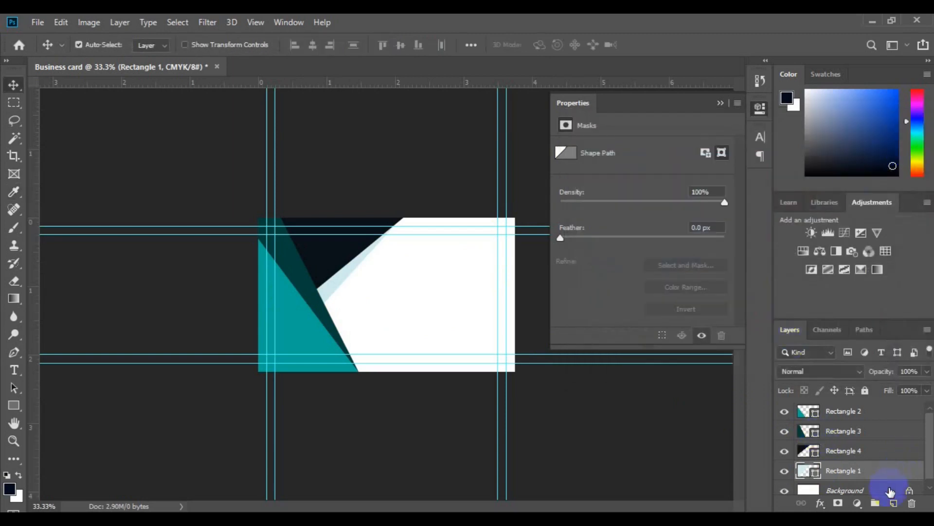
left_click(891, 491)
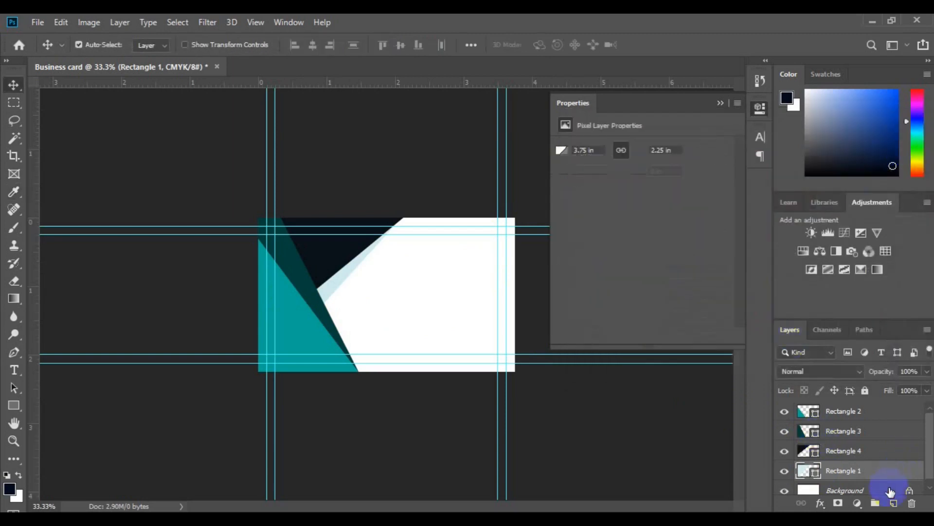
Drag the world map Shape 1 layer from pin.psd onto the business card.
left_click(721, 103)
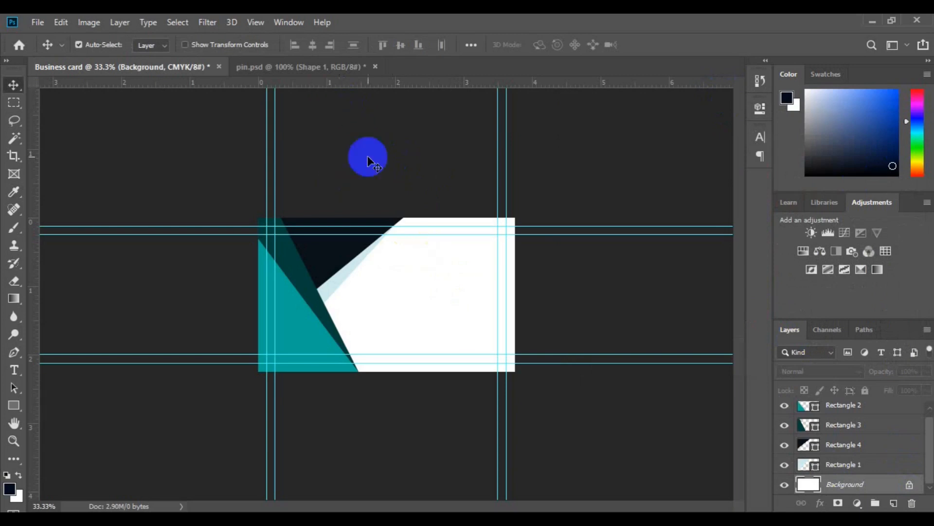
left_click(300, 68)
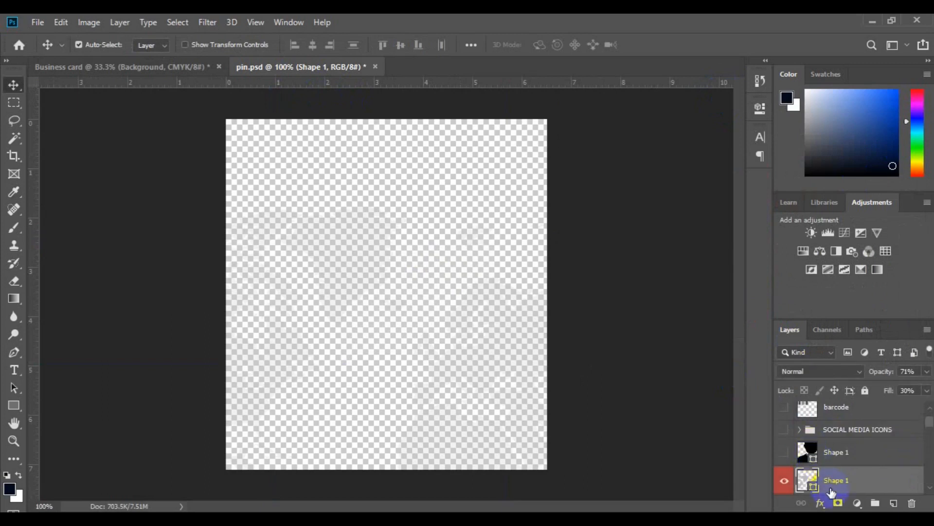
left_click_drag(835, 486, 335, 298)
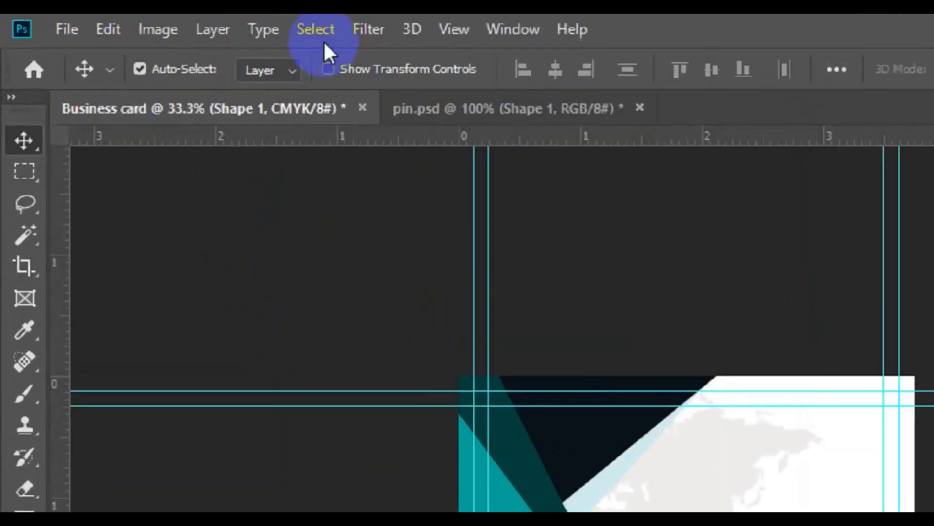
Centre the world map horizontally and vertically on the card canvas, then deselect.
left_click(181, 27)
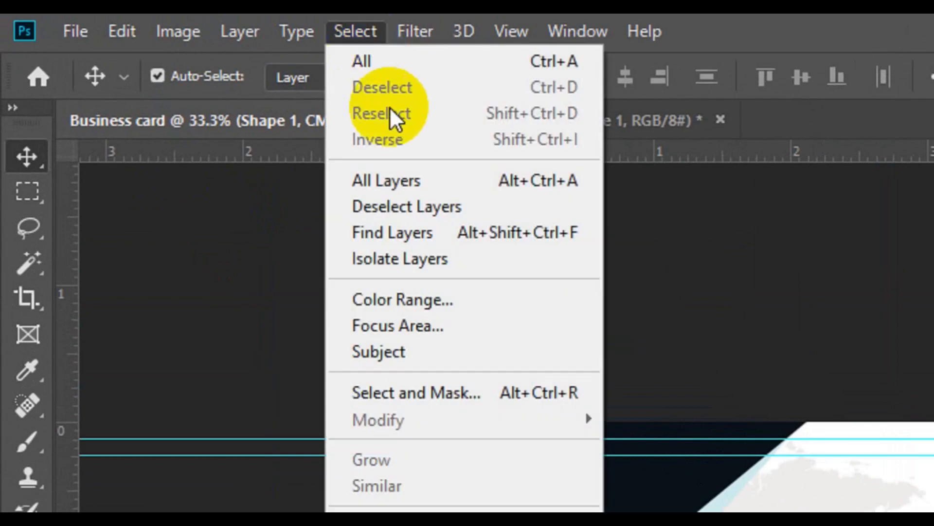
left_click(420, 61)
left_click(630, 81)
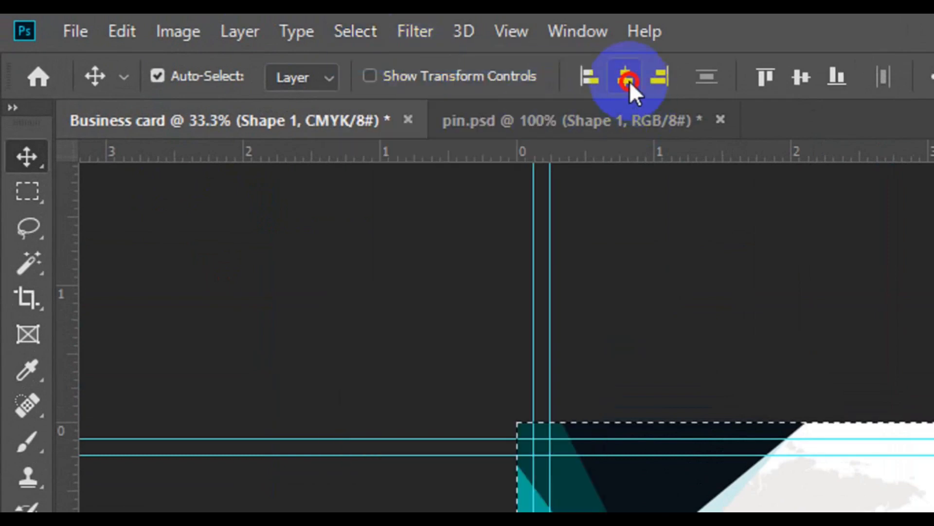
left_click(804, 82)
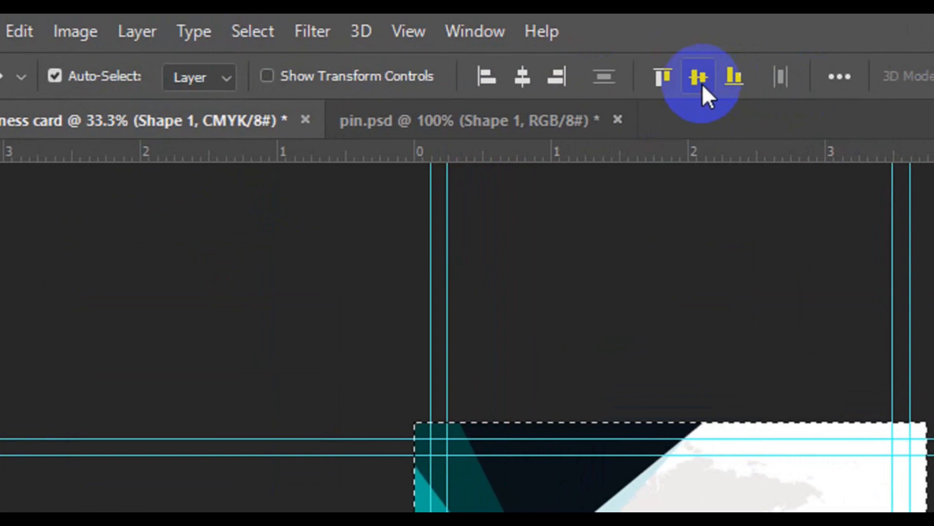
left_click(258, 34)
left_click(264, 86)
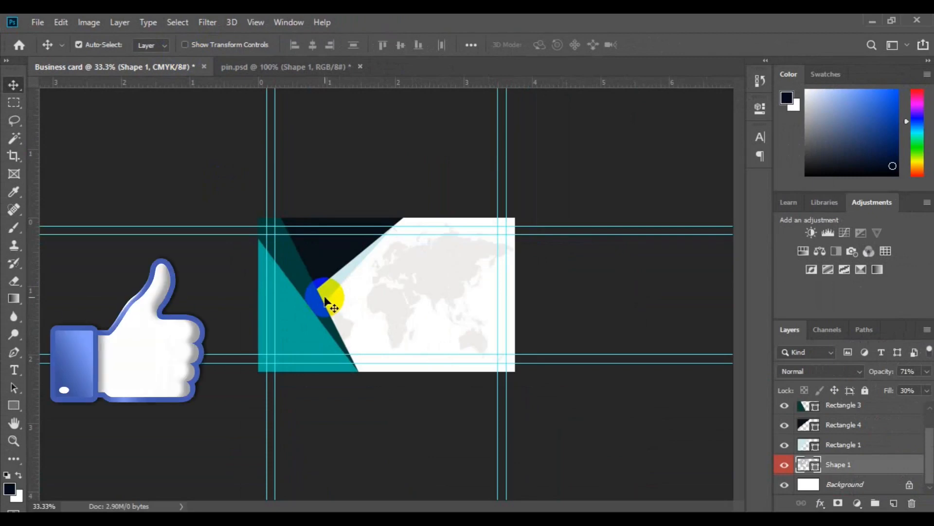
key("ctrl+plus")
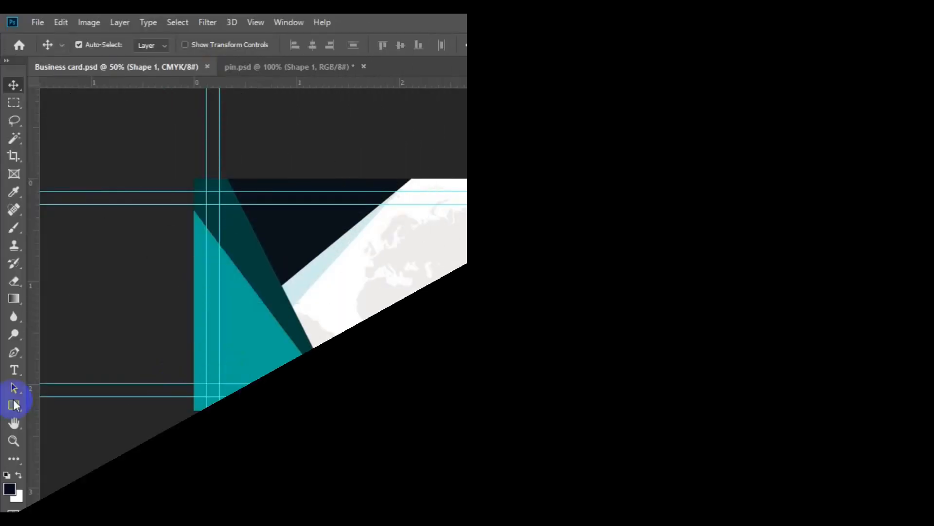
Add a 12 pt bold text block with the name and CREATIVE DIRECTOR title.
left_click(893, 503)
left_click(14, 369)
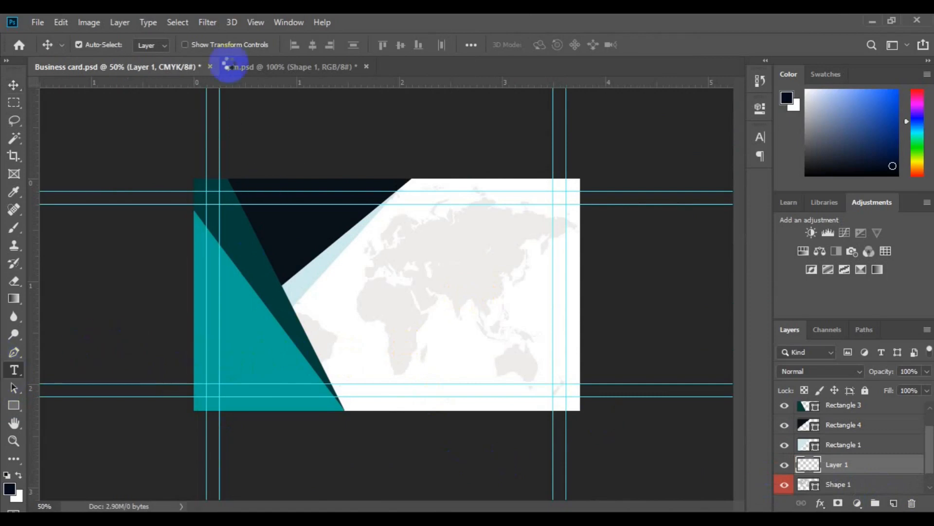
left_click(418, 255)
left_click(376, 44)
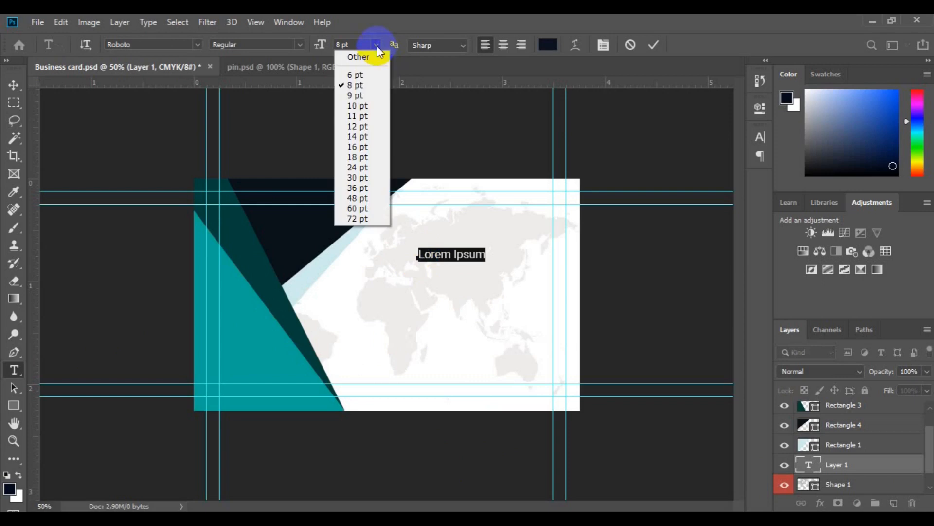
left_click(370, 127)
left_click(300, 45)
left_click(291, 142)
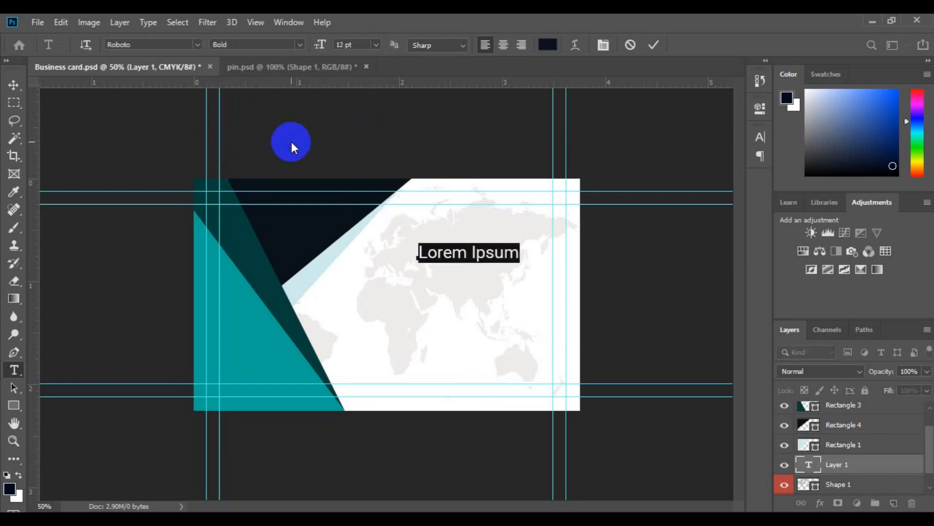
left_click(450, 253)
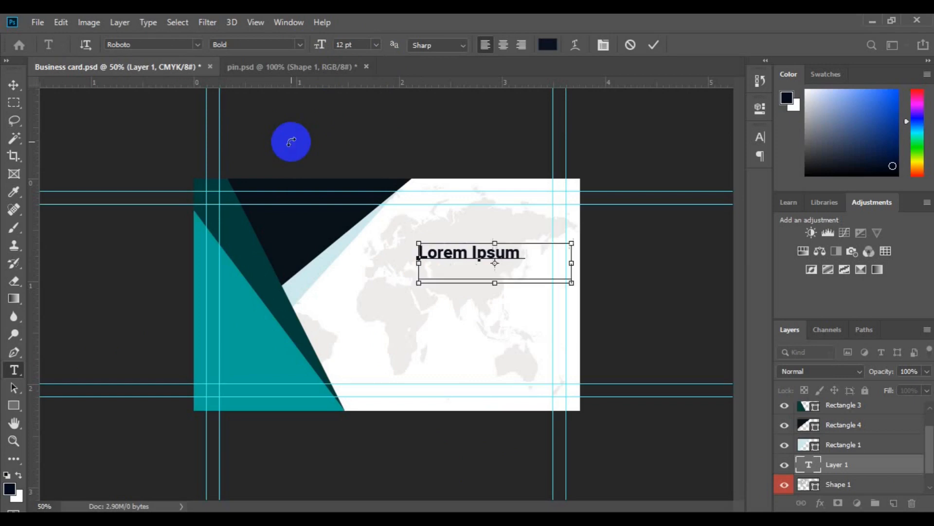
key("ctrl+a")
Shrink the CREATIVE DIRECTOR line to 6 pt and set the surname to Light.
triple_click(424, 274)
left_click(376, 45)
left_click(376, 72)
left_click(475, 245)
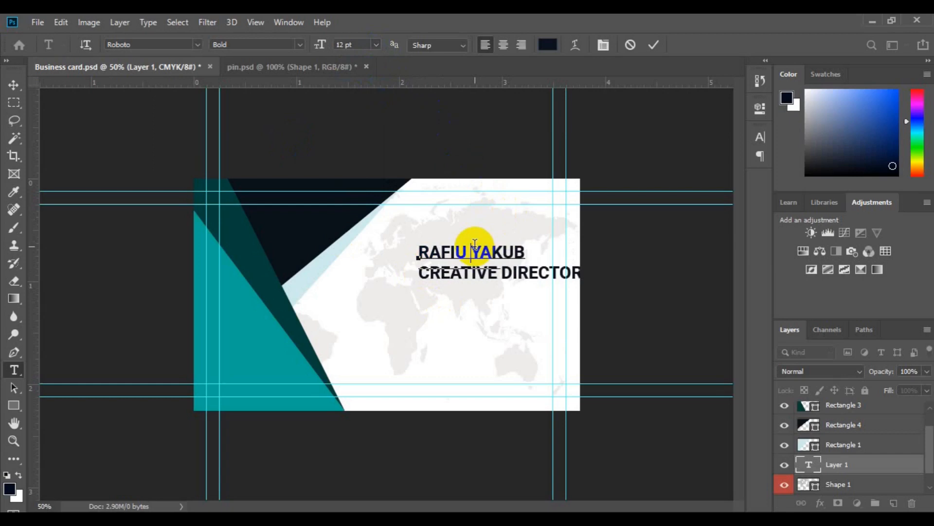
key("shift+Down")
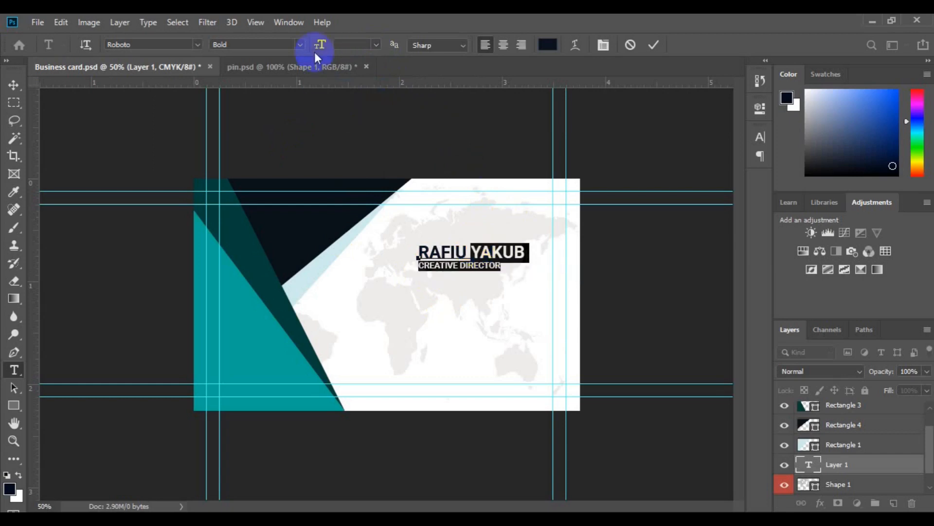
left_click(299, 44)
left_click(287, 80)
Right-align the name and title and move the block toward the card's top right.
left_click(426, 258)
key("ctrl+a")
left_click(522, 46)
left_click(13, 84)
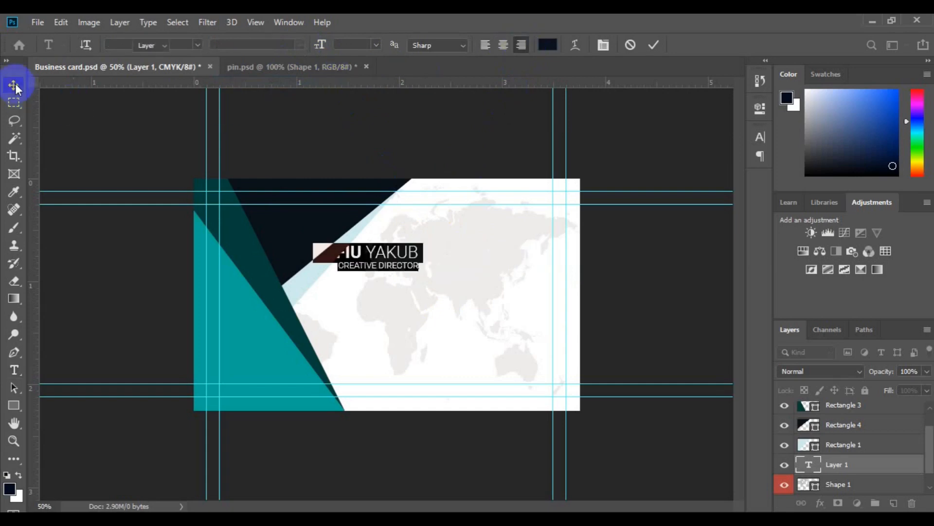
left_click_drag(359, 267, 469, 221)
left_click(895, 506)
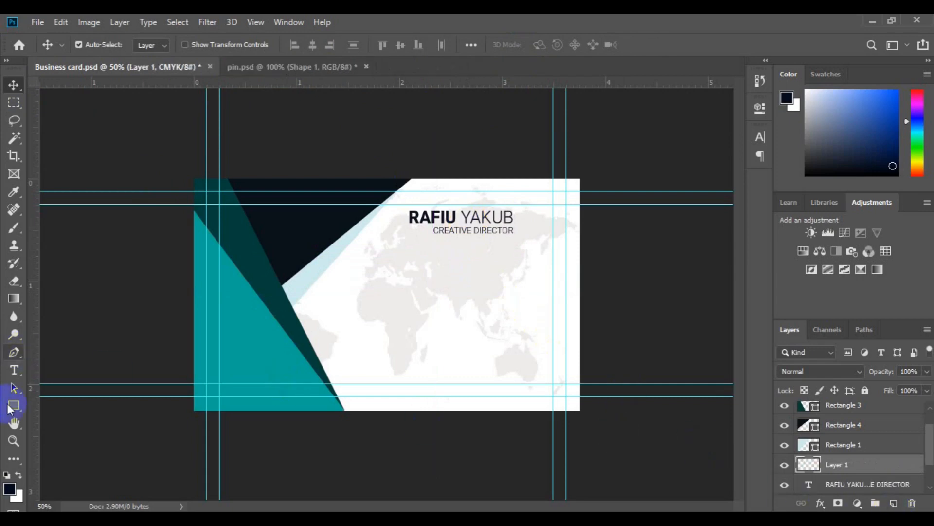
Draw a small rounded square beside the name and fill it with the card's teal.
left_click(14, 405)
left_click_drag(522, 210, 546, 247)
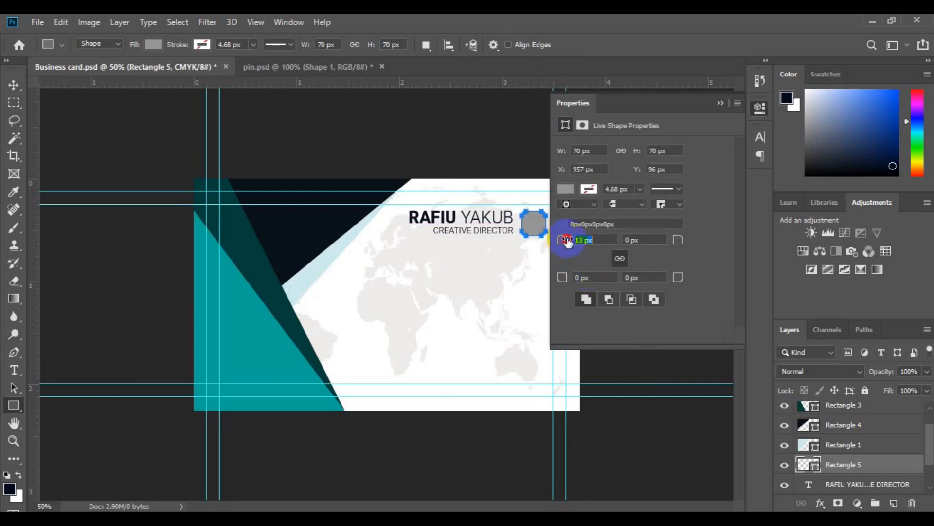
left_click(14, 86)
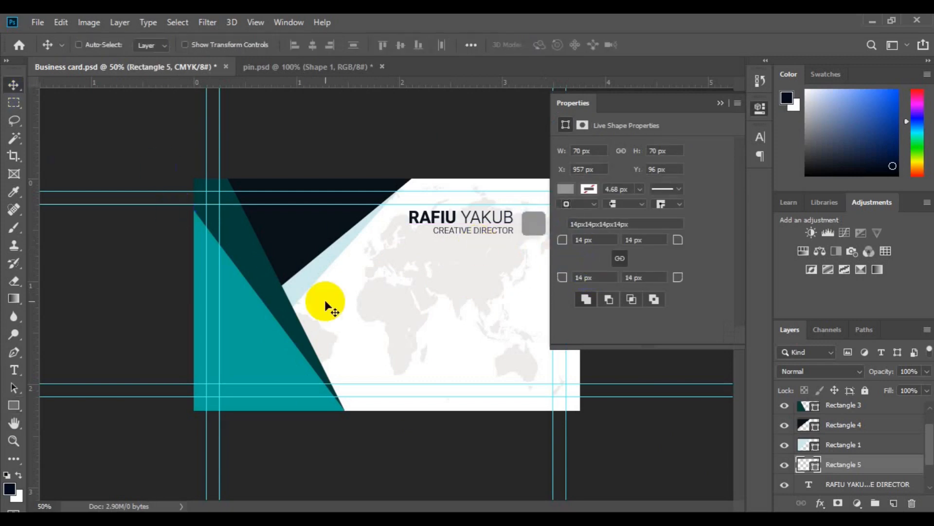
key("ctrl+plus")
left_click(721, 102)
double_click(809, 464)
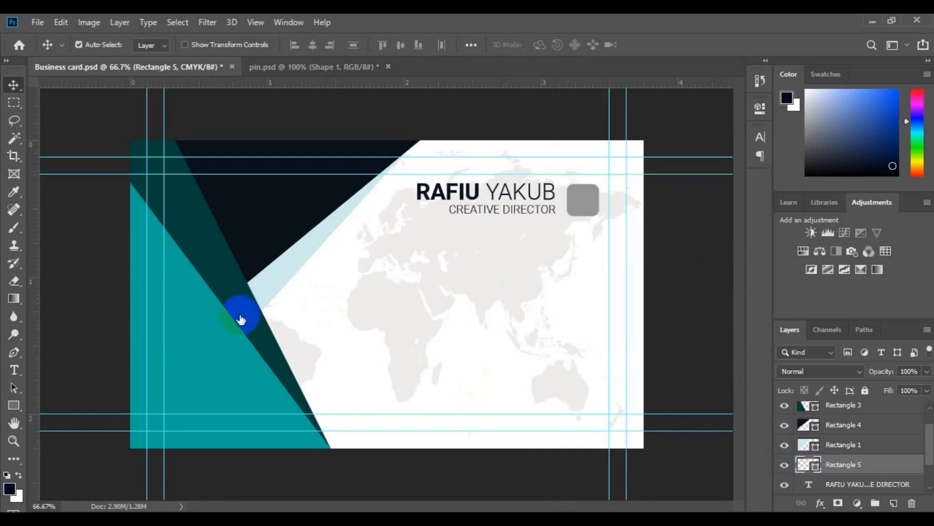
left_click(217, 338)
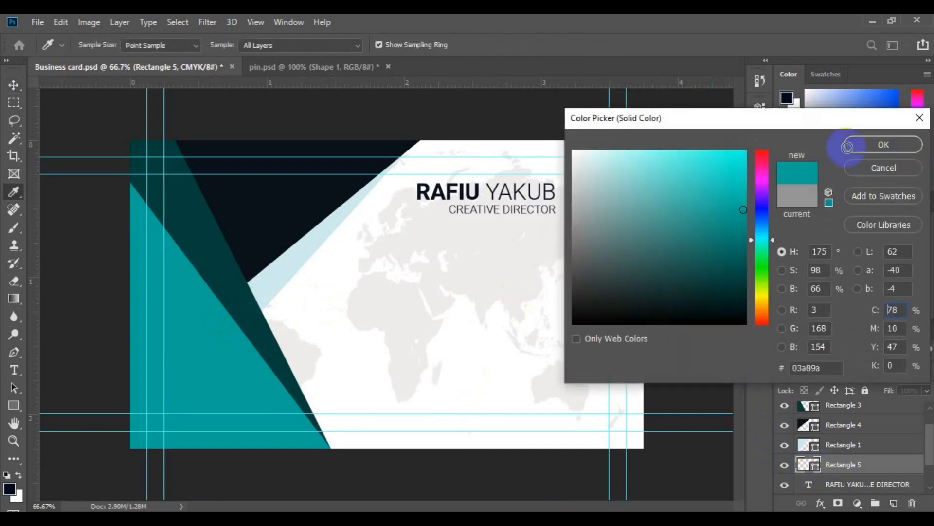
left_click(867, 144)
Align the square's vertical centre with the name text, then drag in the suit silhouette from pin.psd.
left_click(853, 483, "shift")
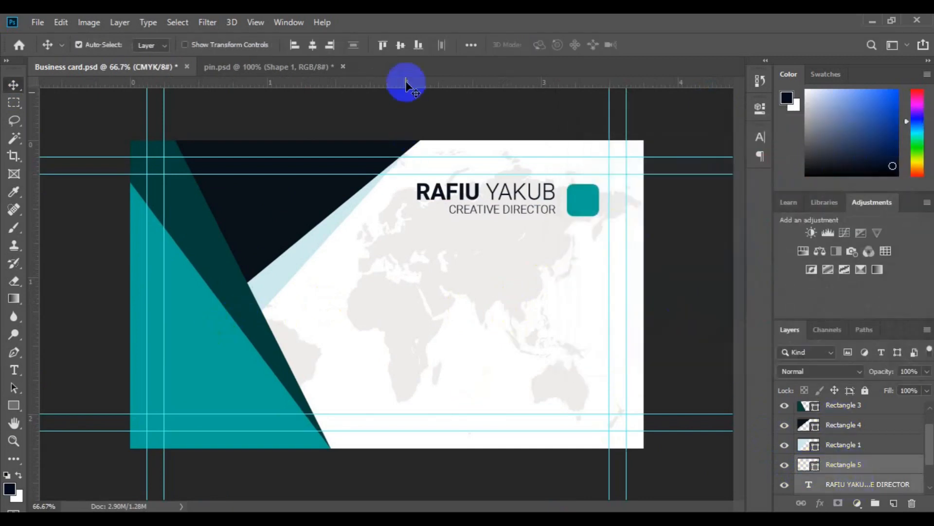
left_click(402, 45)
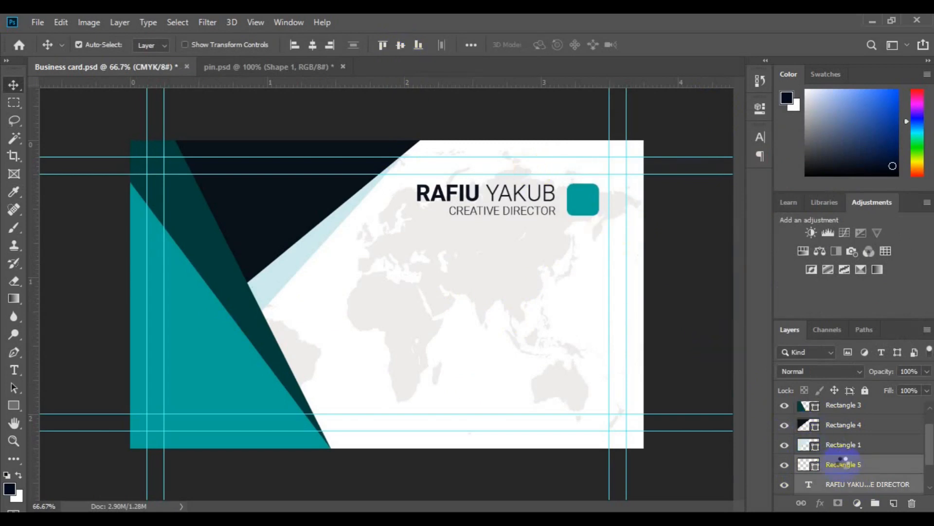
left_click(844, 466)
left_click(261, 70)
left_click_drag(433, 263, 523, 269)
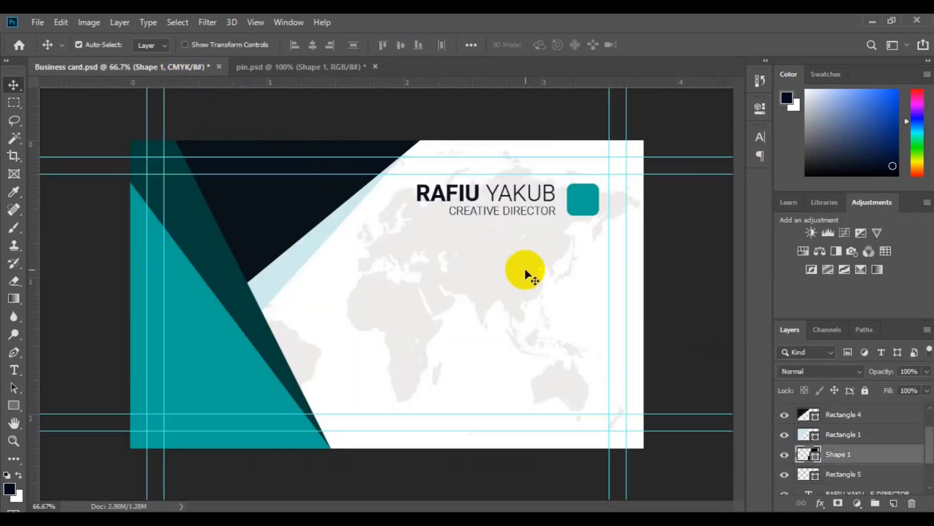
Shrink the suit silhouette onto the teal square and fill it white.
key("ctrl+t")
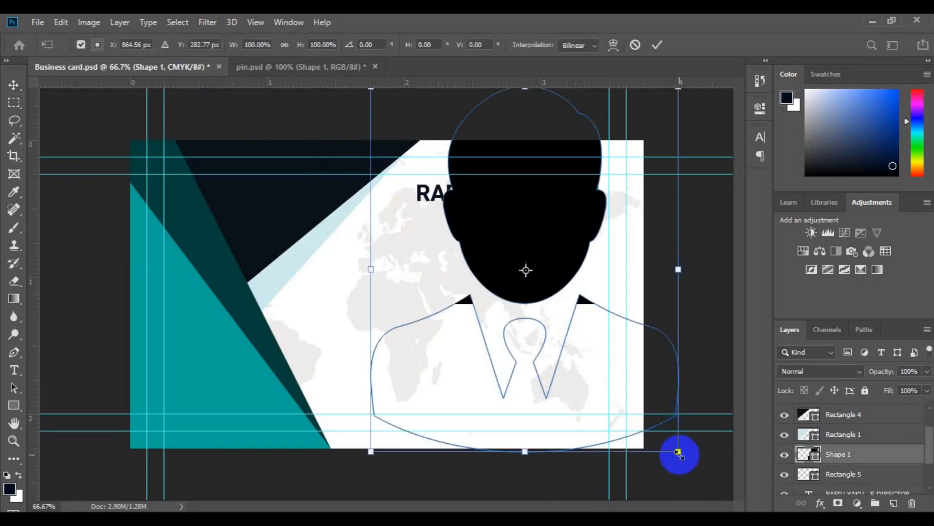
left_click_drag(658, 430, 585, 200)
key("Return")
left_click(840, 475, "shift")
left_click(820, 417)
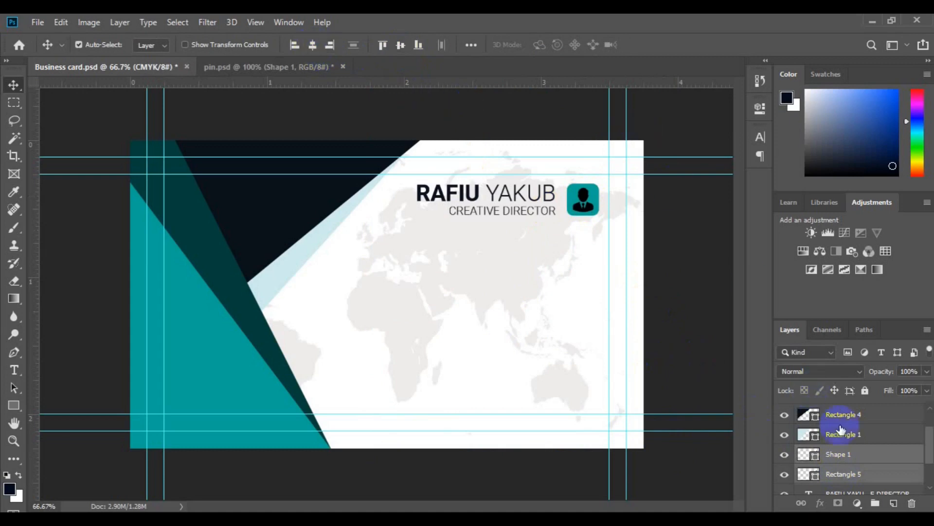
double_click(816, 456)
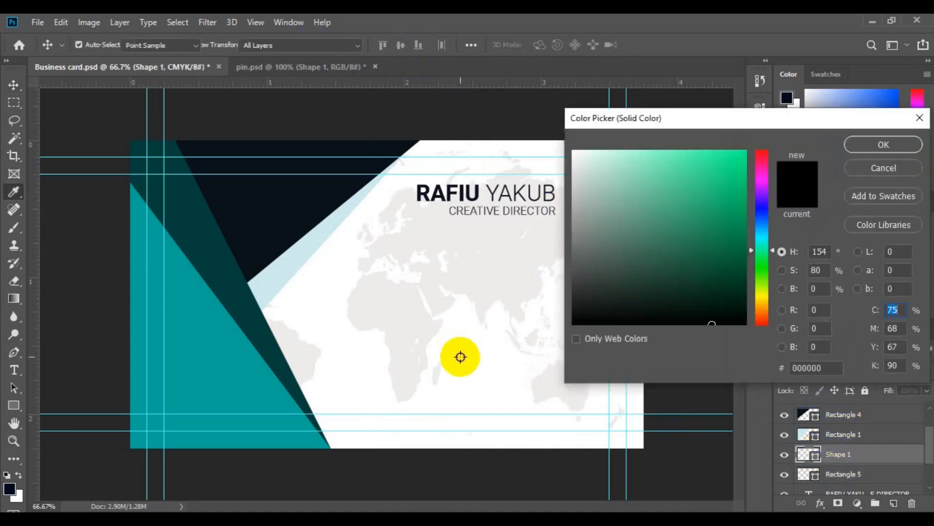
left_click(460, 356)
left_click(882, 145)
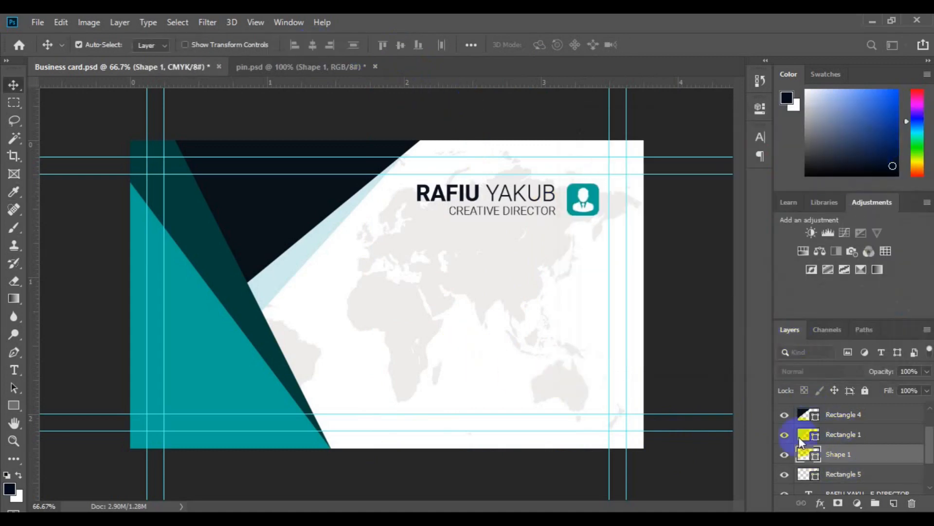
Group the silhouette and teal square as Man icon.
left_click(856, 478, "shift")
left_click(875, 503)
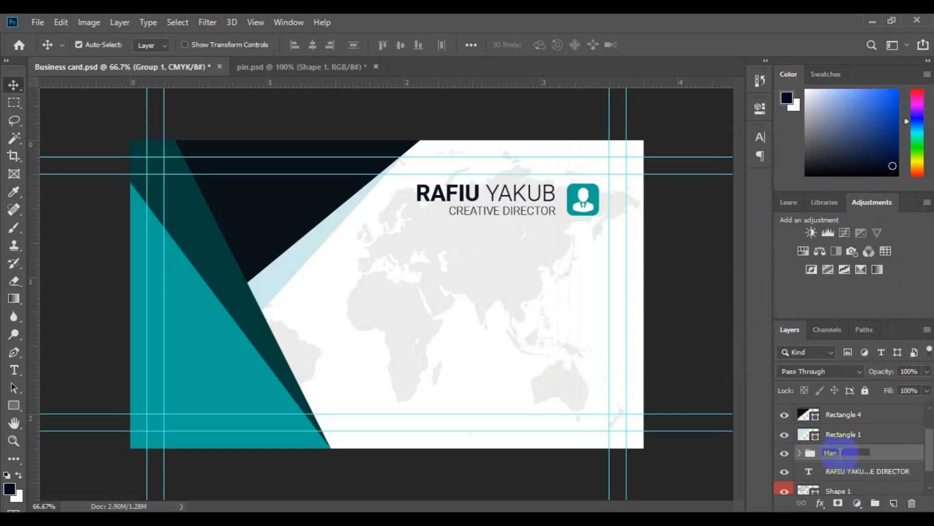
key("Return")
left_click(849, 471, "ctrl")
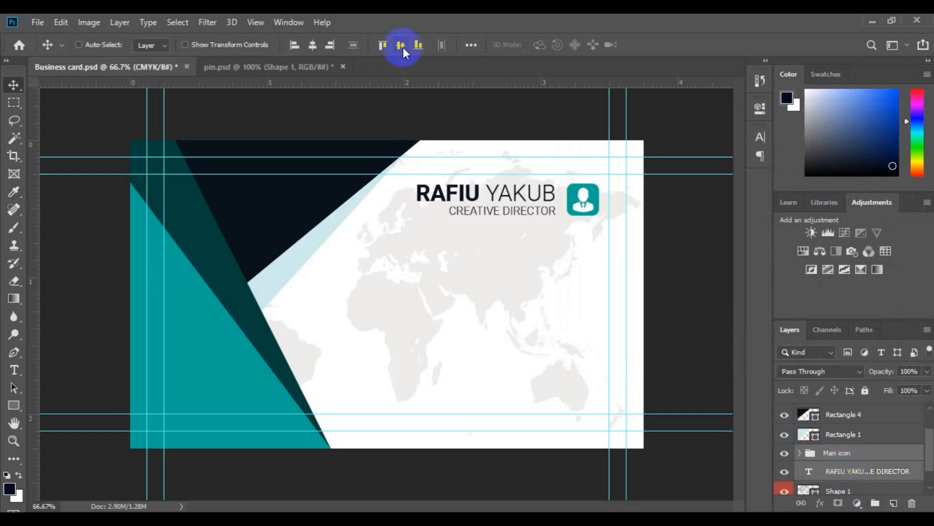
Duplicate the Man icon group and move the copy below the original.
left_click(828, 453)
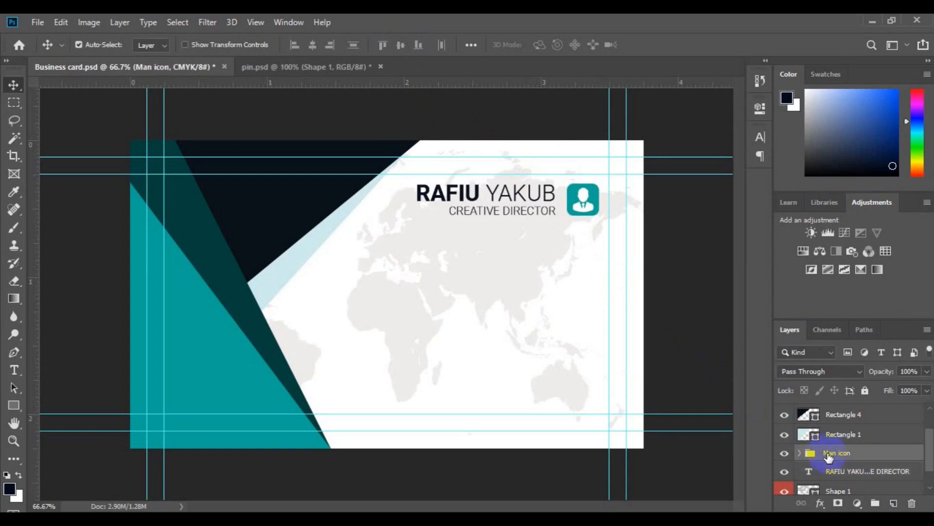
key("ctrl+j")
key("ctrl+t")
left_click(576, 201)
left_click_drag(576, 200, 576, 284)
key("Return")
left_click(838, 470)
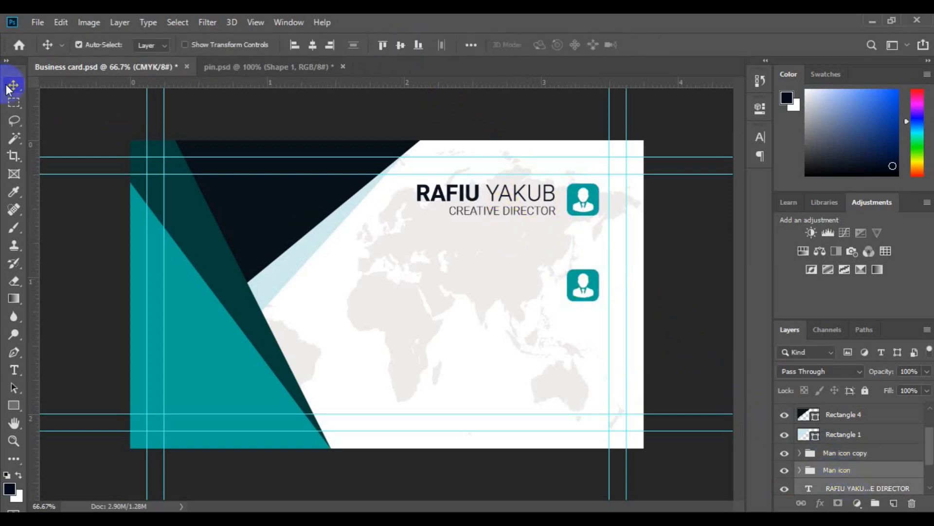
Shift the name and icon right to line up with the guide.
key("ctrl+t")
left_click_drag(482, 209, 497, 198)
key("Return")
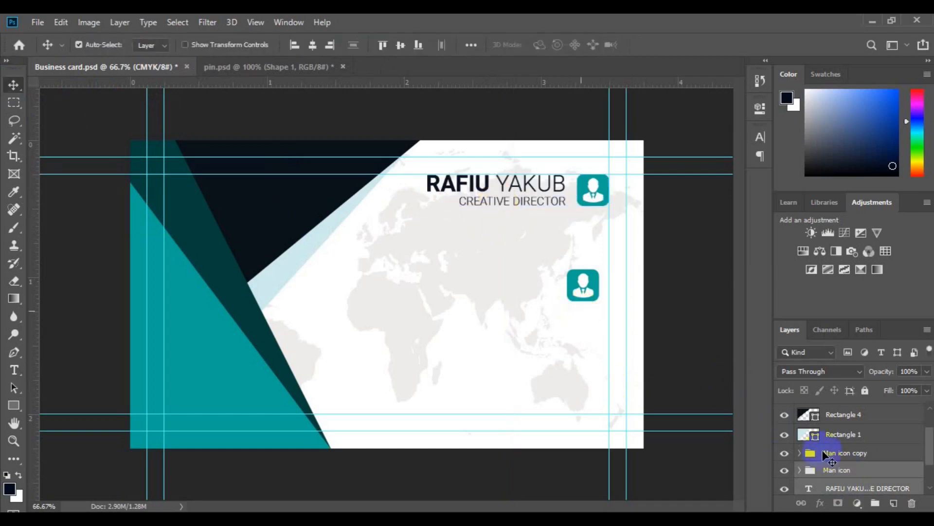
Nudge the Man icon copy into its row below the name.
left_click(832, 453)
key("ctrl+t")
left_click_drag(581, 291, 592, 235)
key("Return")
key("ctrl+t")
left_click_drag(574, 289, 588, 259)
key("Return")
Delete the person figure from the icon copy, keeping its square.
left_click(596, 261)
key("Delete")
key("ctrl+z")
left_click(592, 249, "ctrl")
key("Delete")
Bring the phone artwork from pin.psd and scale it onto the lower teal square.
left_click(271, 67)
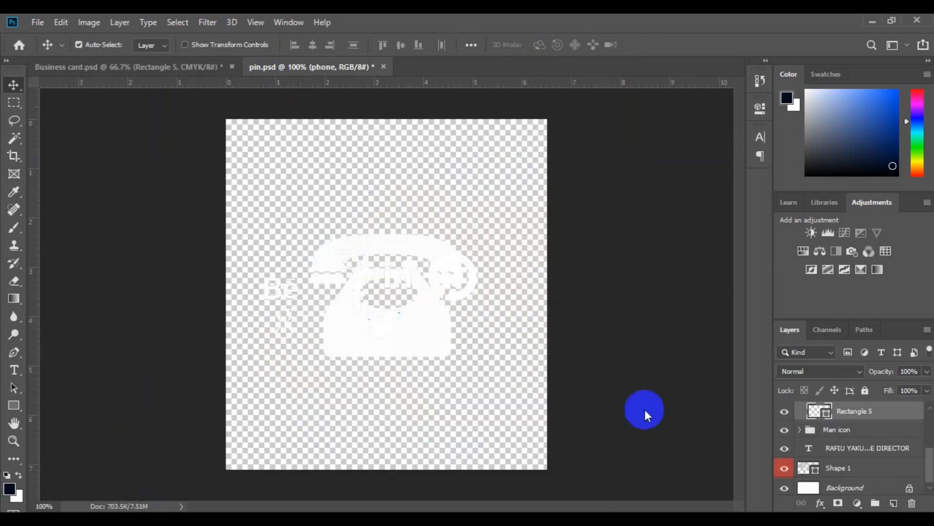
left_click_drag(845, 482, 549, 275)
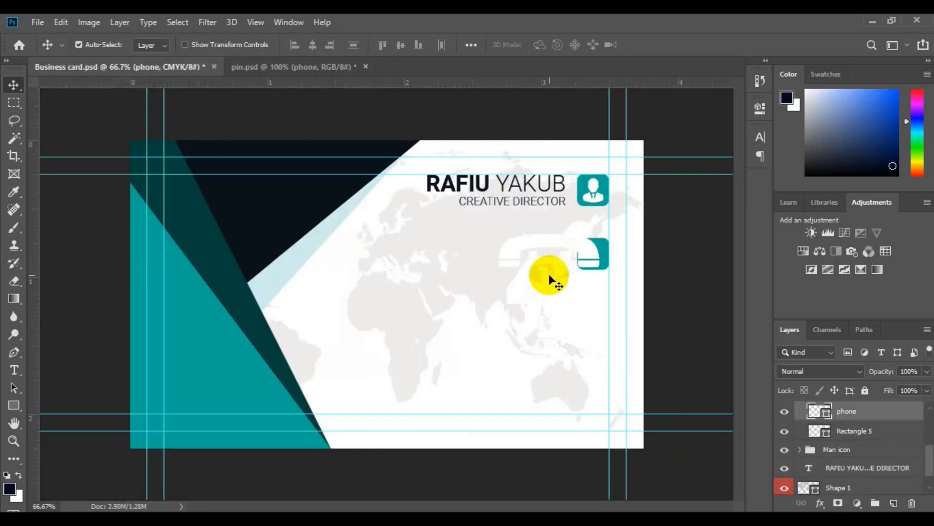
key("ctrl+t")
left_click_drag(600, 316, 560, 282)
left_click_drag(560, 281, 603, 249)
key("Return")
Fill the lower square with the dark teal #03413c sampled from the stripe.
left_click(848, 432, "ctrl")
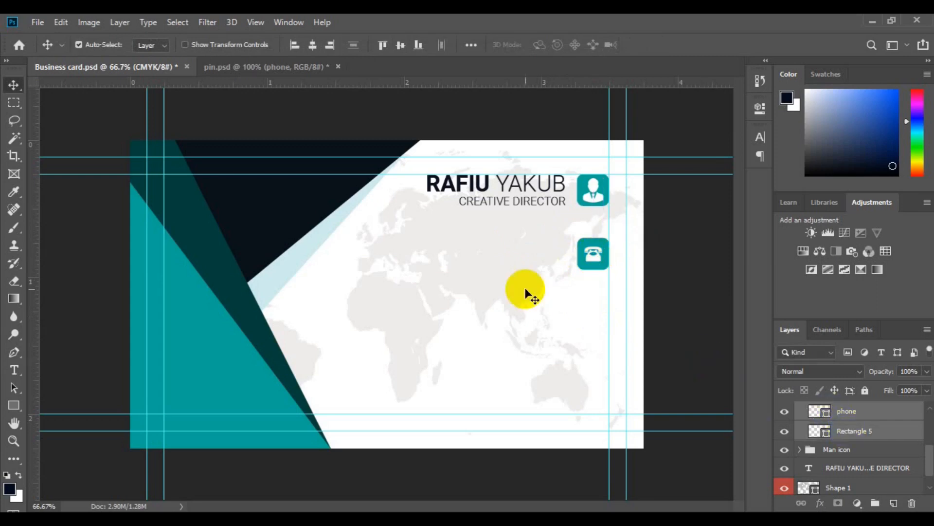
double_click(826, 432)
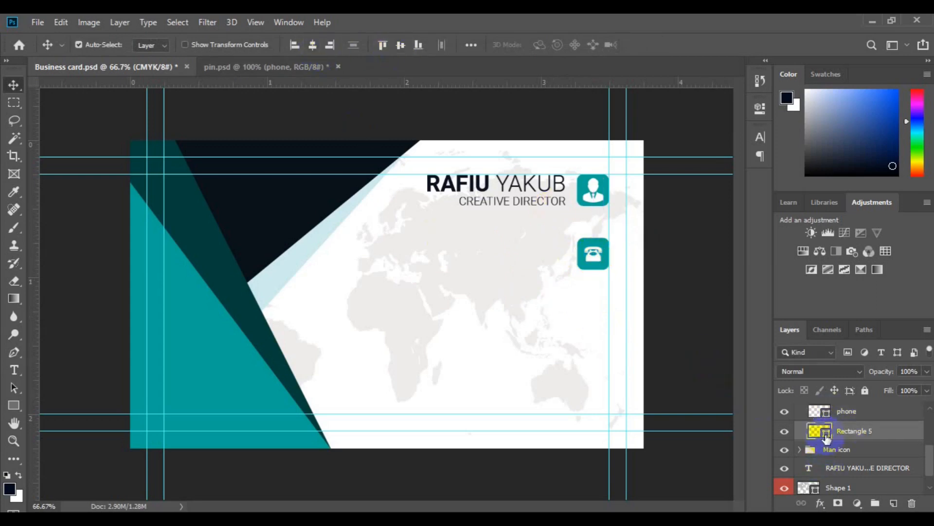
left_click(253, 312)
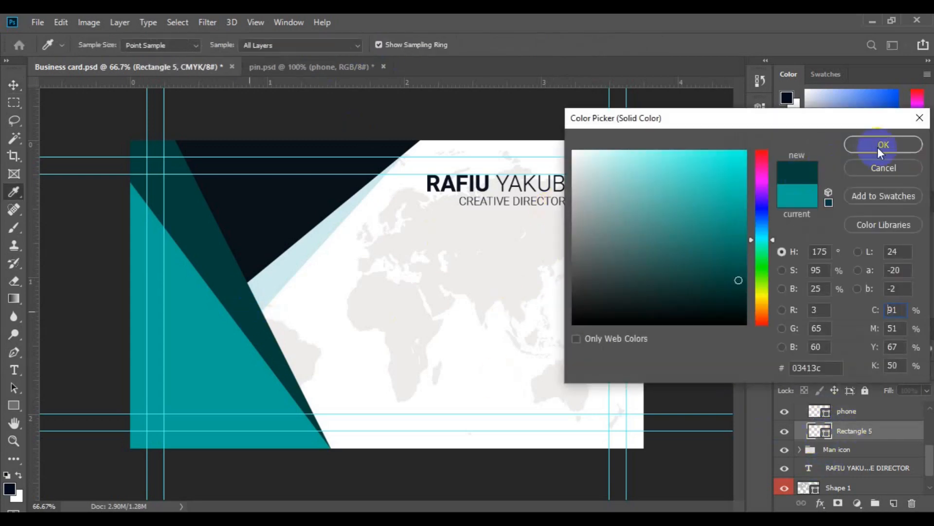
left_click(883, 145)
scroll(915, 428, "up", 3)
left_click(801, 467)
left_click(834, 467)
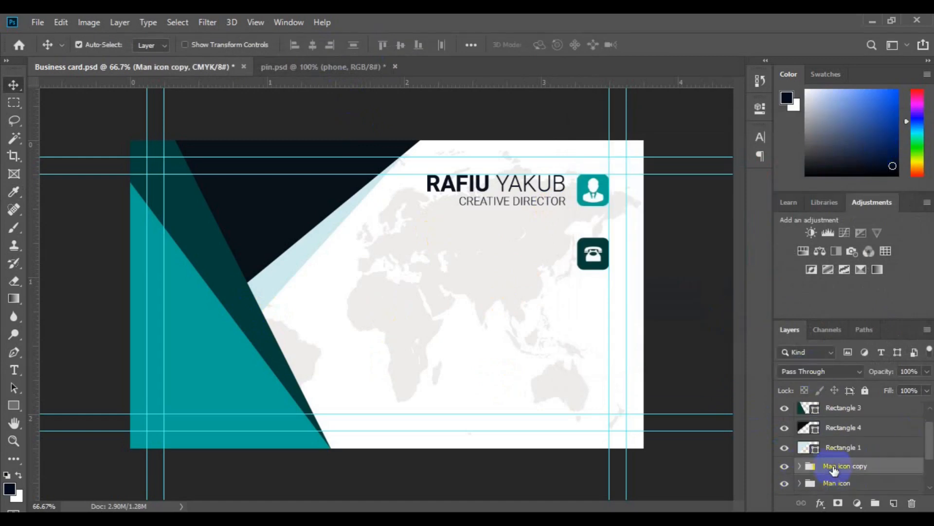
type("tel")
key("Return")
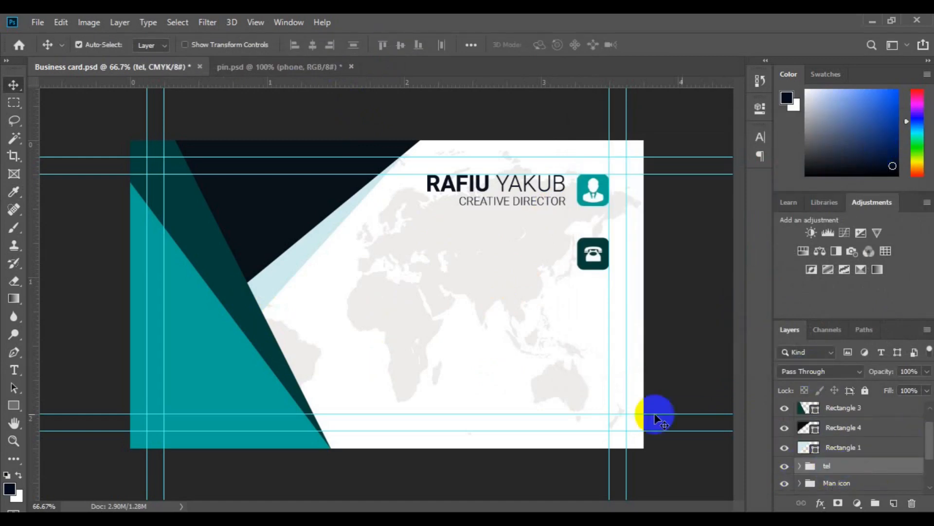
left_click(14, 370)
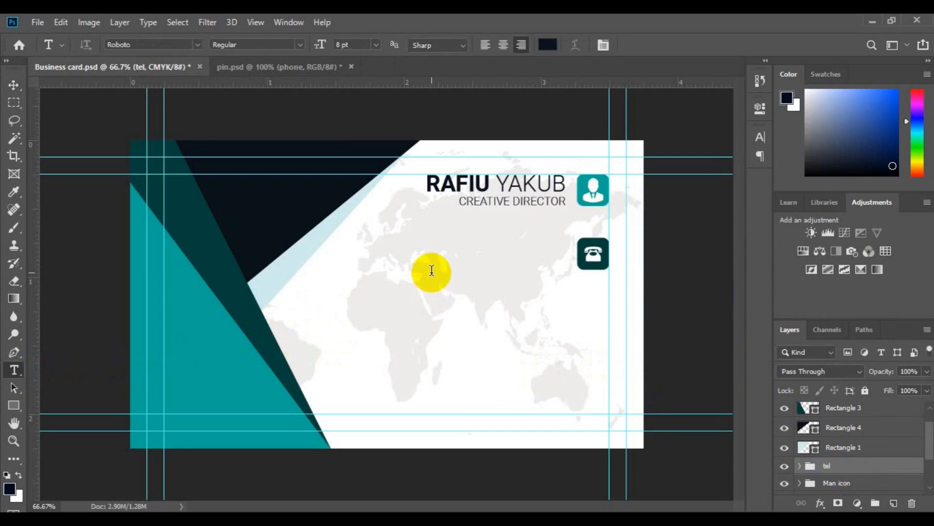
left_click(432, 270)
left_click(376, 44)
left_click(362, 58)
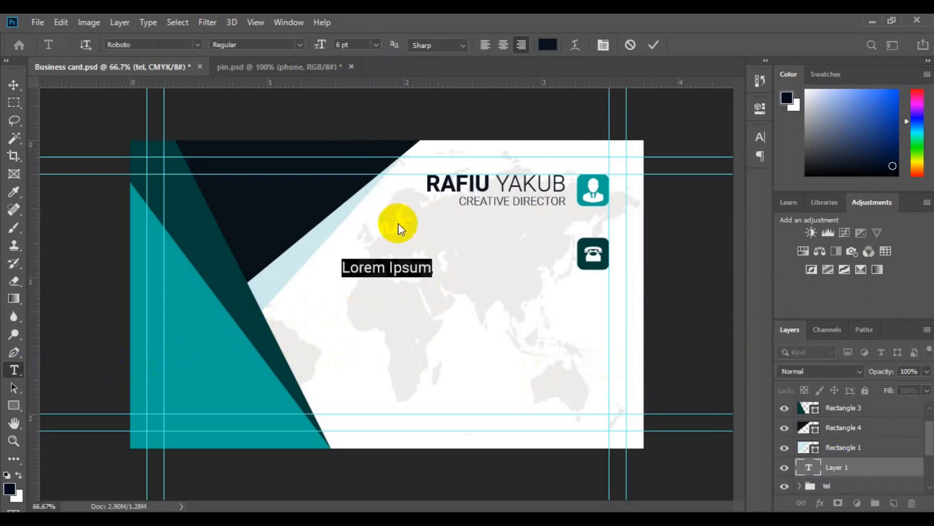
key("Right")
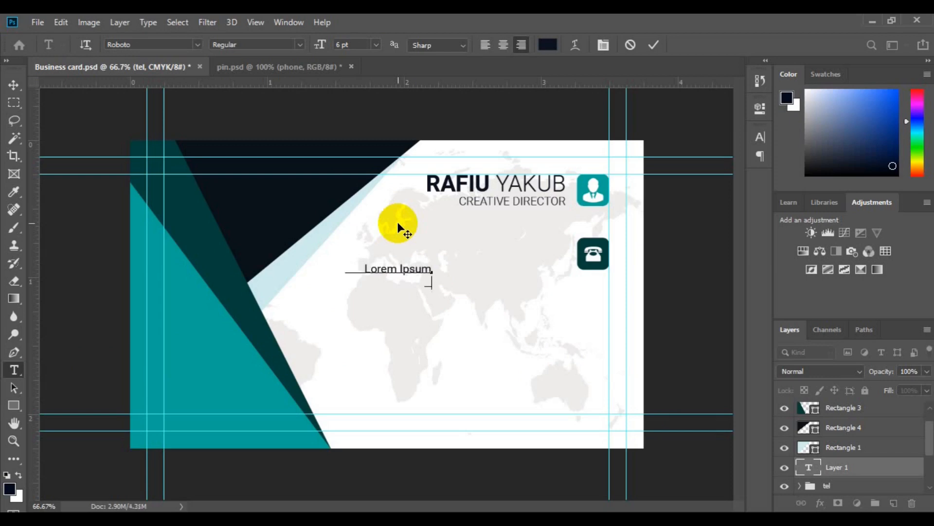
key("ctrl+a")
key("ctrl+v")
left_click(14, 84)
left_click_drag(366, 282, 507, 264)
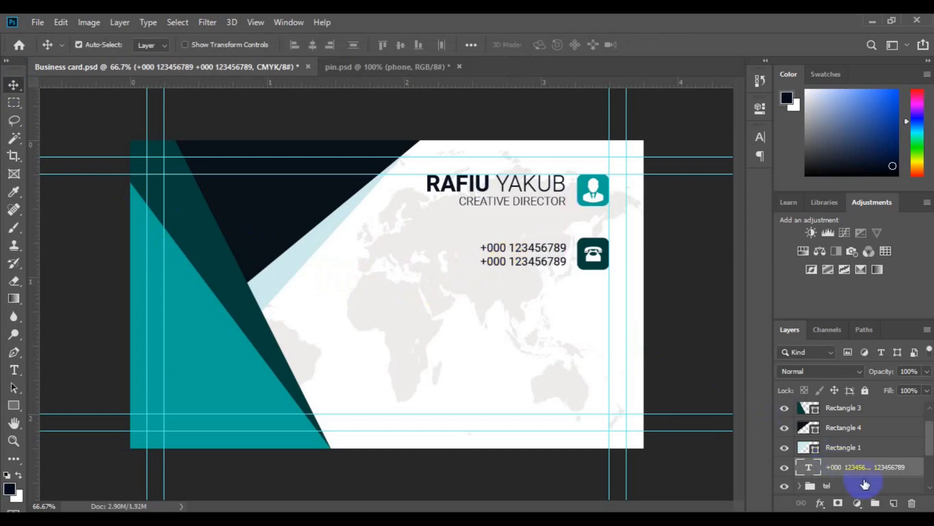
Group the numbers with the phone icon as telephone and duplicate the group.
left_click(857, 487, "shift")
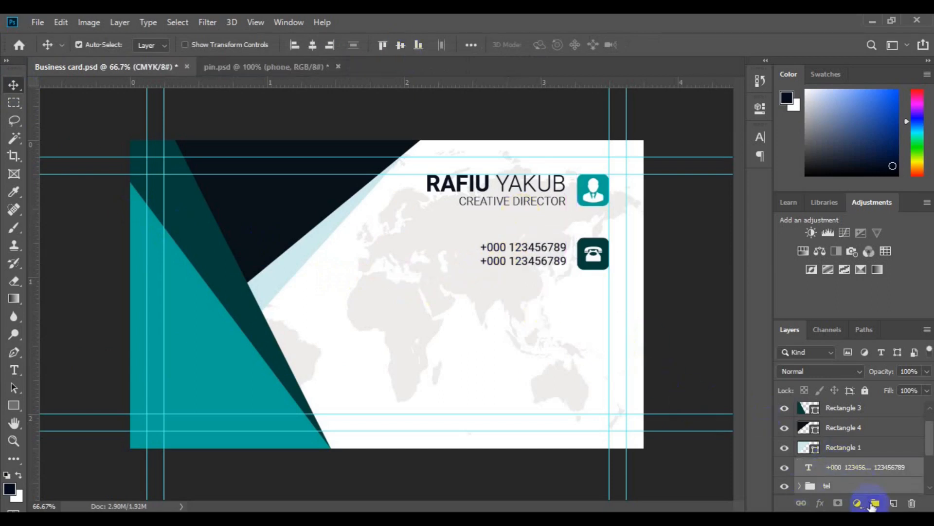
key("ctrl+g")
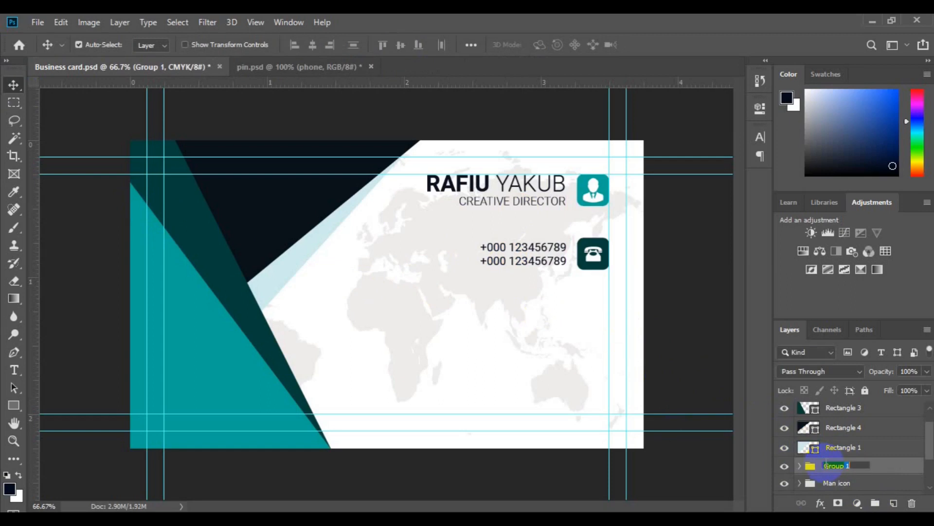
left_click(825, 465)
type("telephone")
key("Return")
key("ctrl+j")
key("ctrl+t")
Move the copied phone row below the original and align it with the original row.
left_click_drag(517, 290, 511, 313)
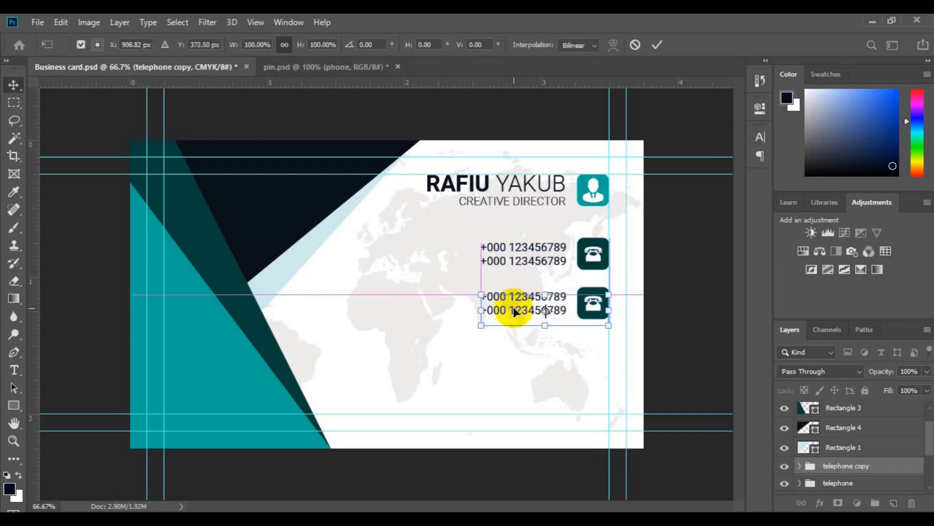
key("Return")
left_click(834, 482, "shift")
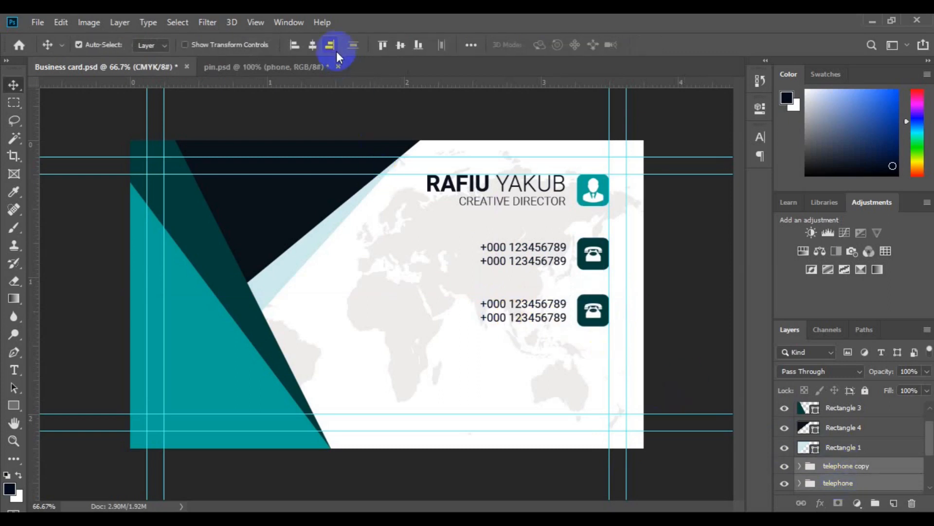
left_click(593, 310, "ctrl")
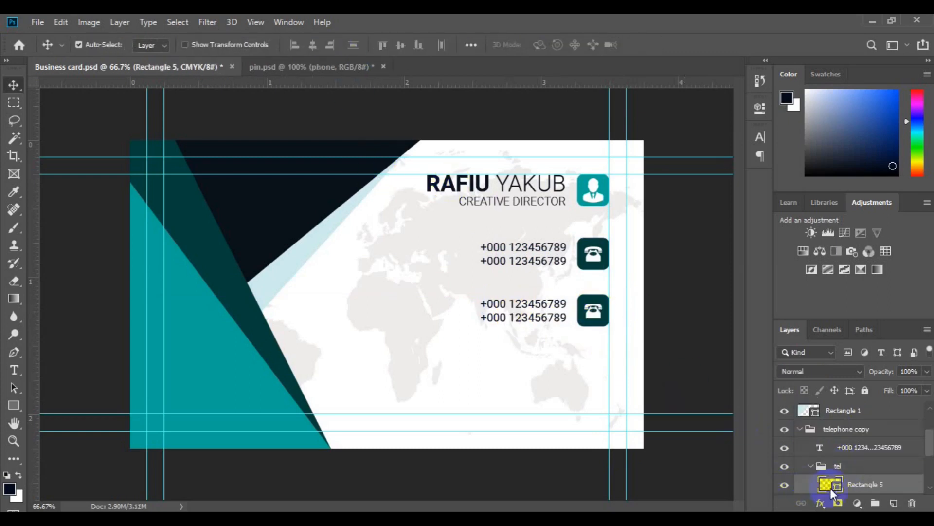
Recolour the second row's square navy, sampled from the card.
double_click(836, 487)
left_click(272, 222)
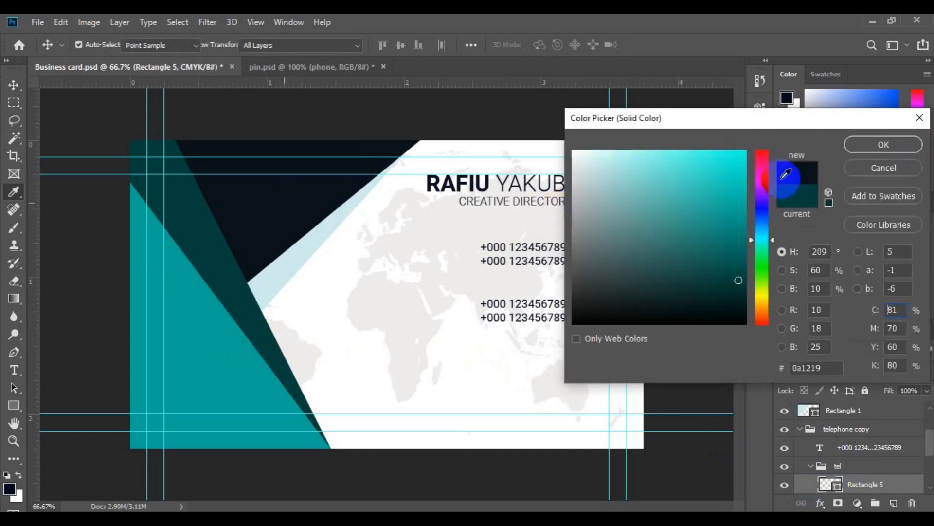
left_click(854, 148)
Bring the globe shape from pin.psd into the card and shrink it to 6.05%.
left_click(317, 67)
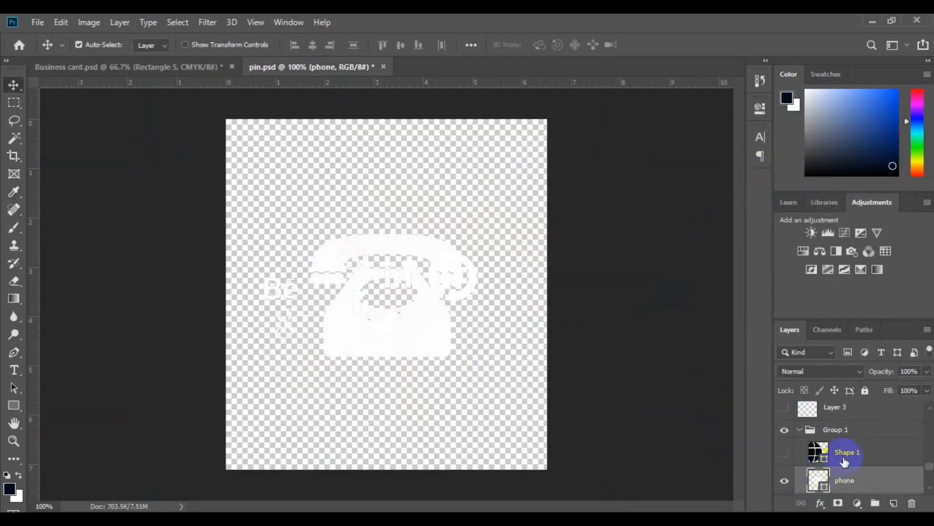
left_click(785, 455)
left_click(785, 452)
left_click_drag(818, 452, 410, 298)
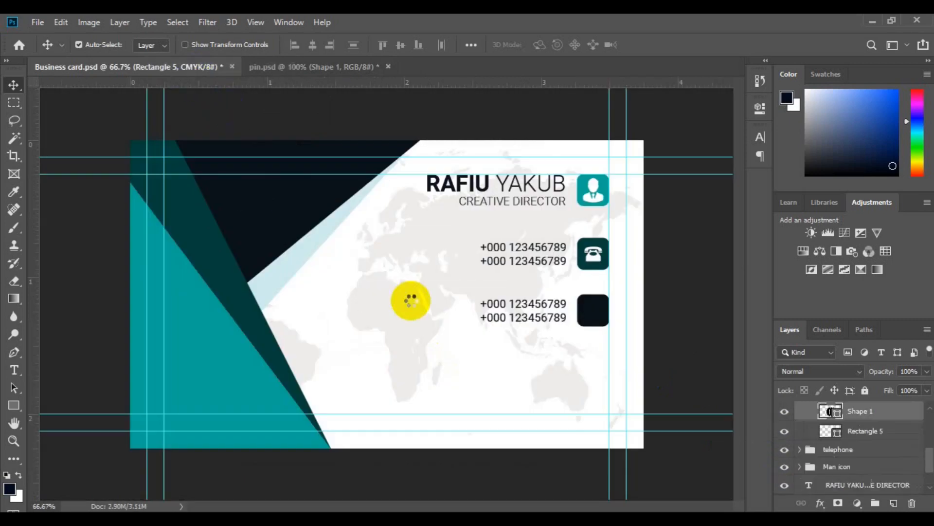
key("ctrl+t")
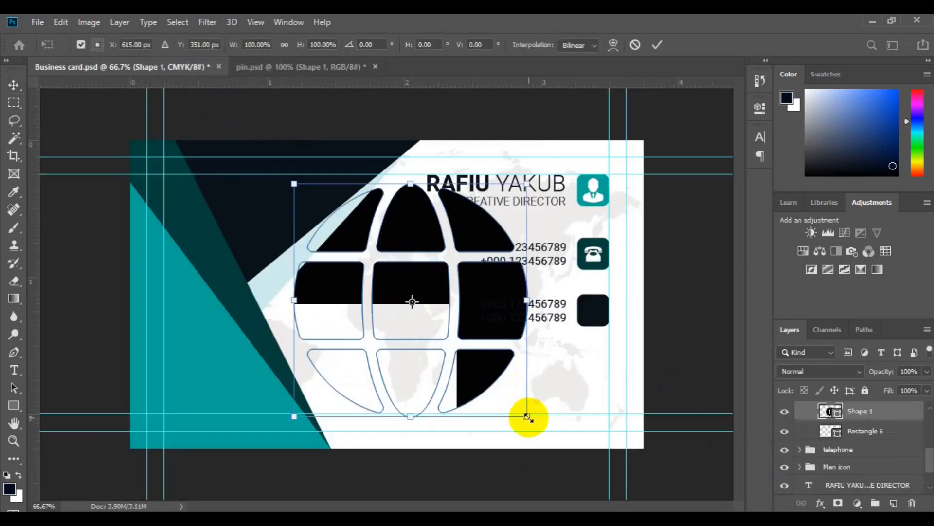
left_click(412, 314)
left_click_drag(413, 314, 595, 314)
key("Return")
Fill the globe white and place it in the navy square.
double_click(830, 410)
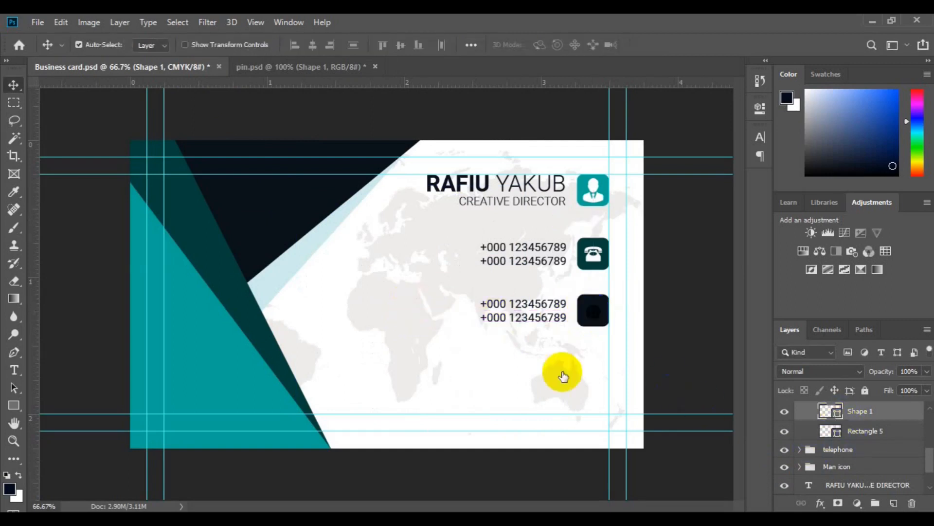
left_click(442, 360)
left_click(866, 147)
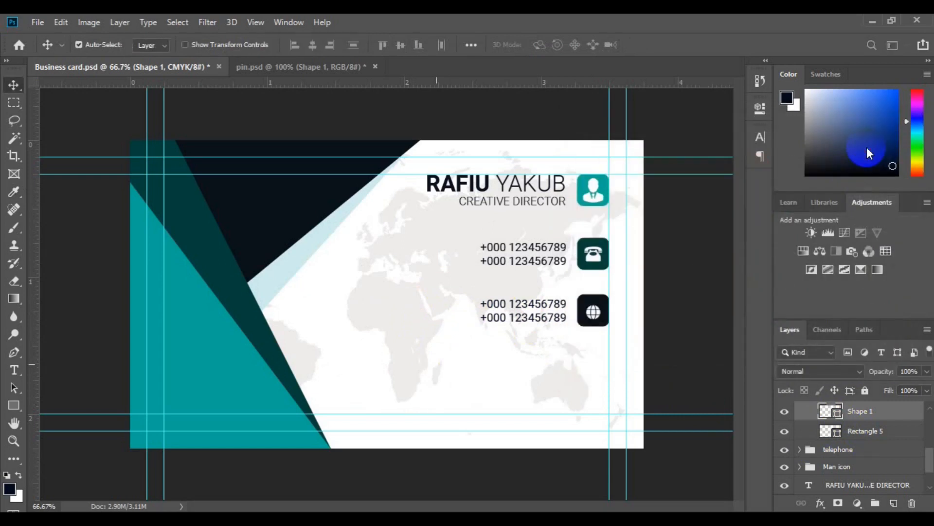
key("ctrl+t")
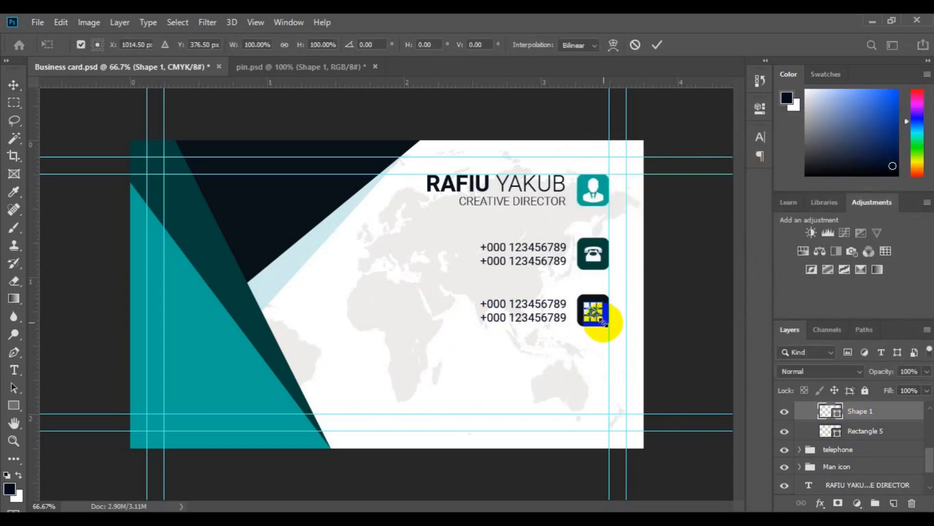
key("ctrl+plus")
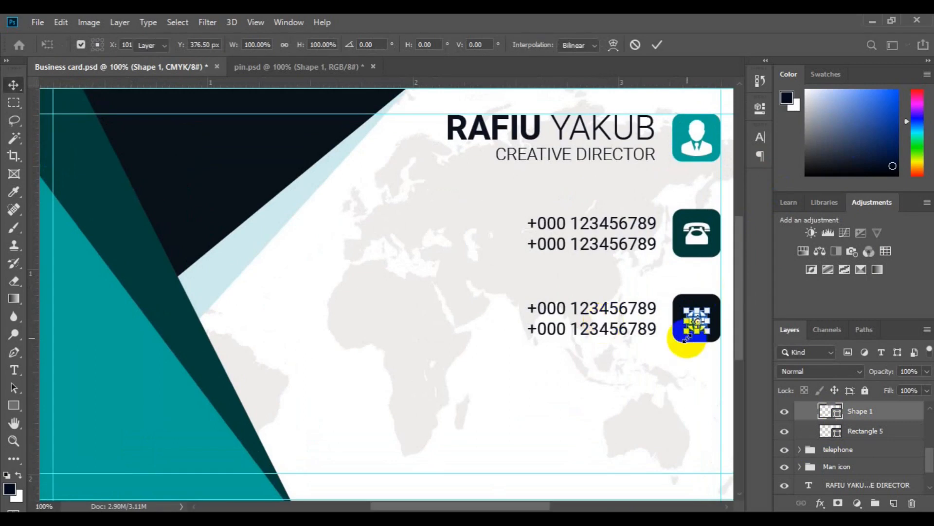
Centre the globe horizontally on its navy square at 100% zoom.
key("Return")
left_click_drag(705, 340, 511, 302)
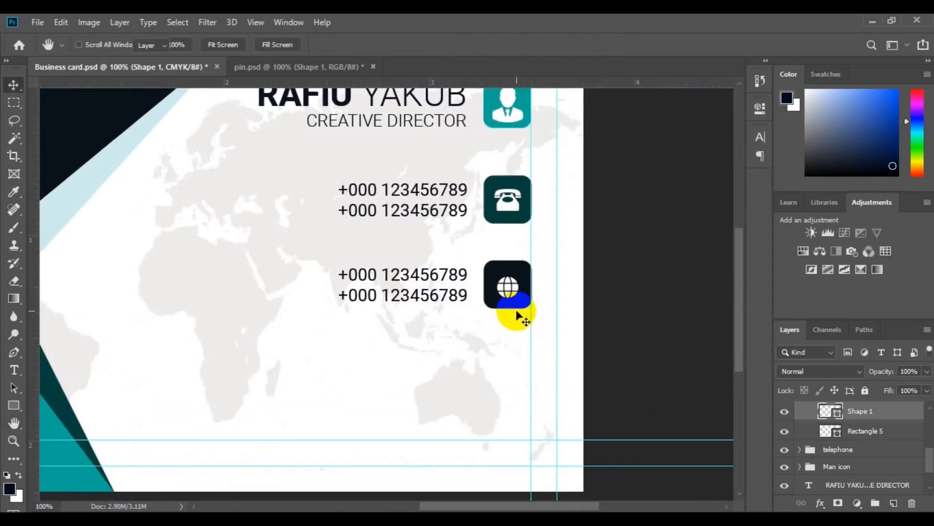
left_click(847, 433, "ctrl")
left_click(313, 46)
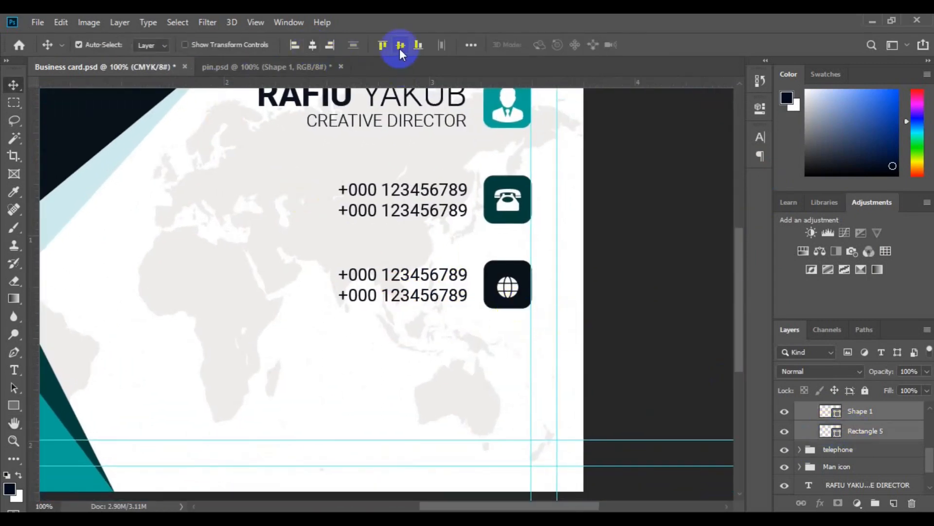
left_click(14, 370)
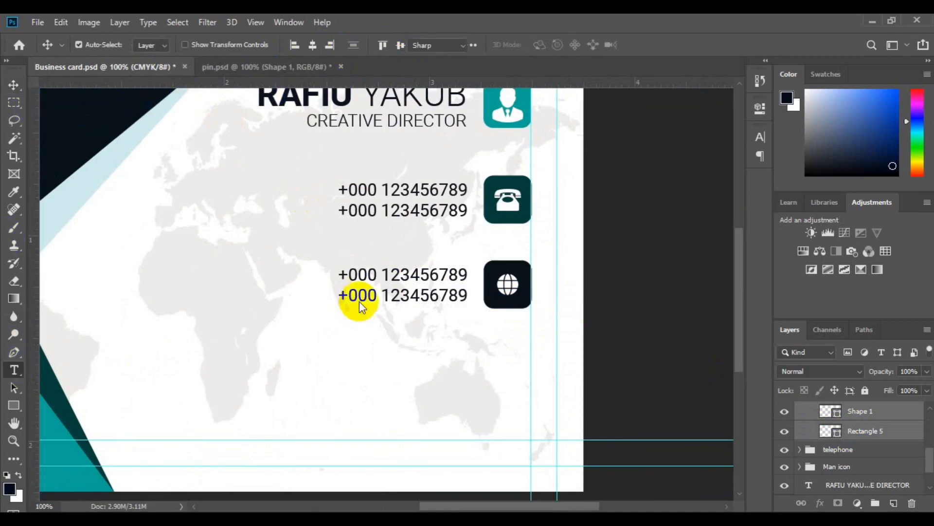
left_click(350, 275)
key("ctrl+a")
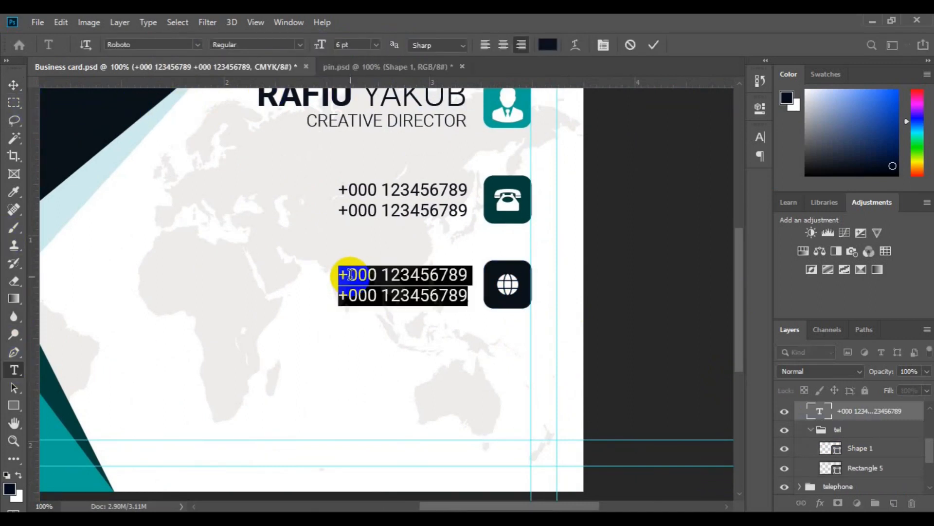
key("Up")
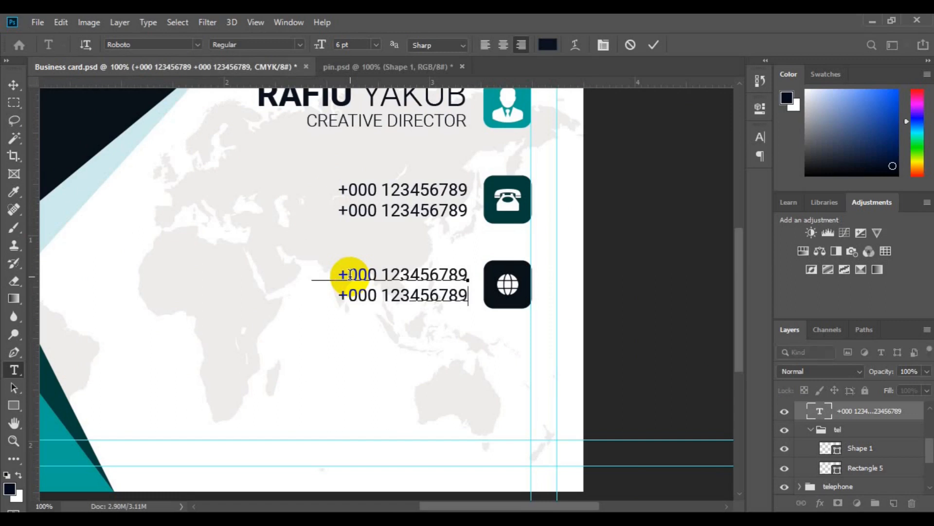
type("@email.com")
left_click(13, 85)
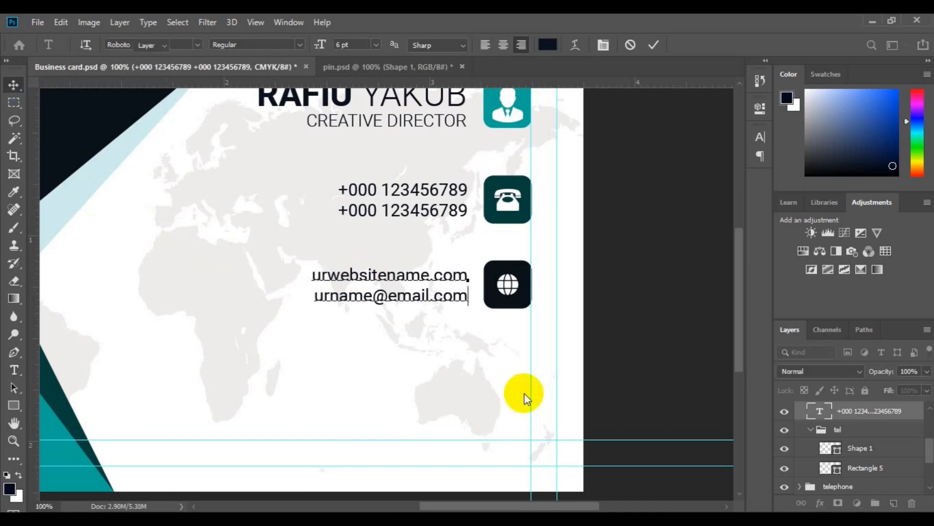
Align the second row's text with the globe icon.
left_click(811, 434)
scroll(915, 419, "up", 3)
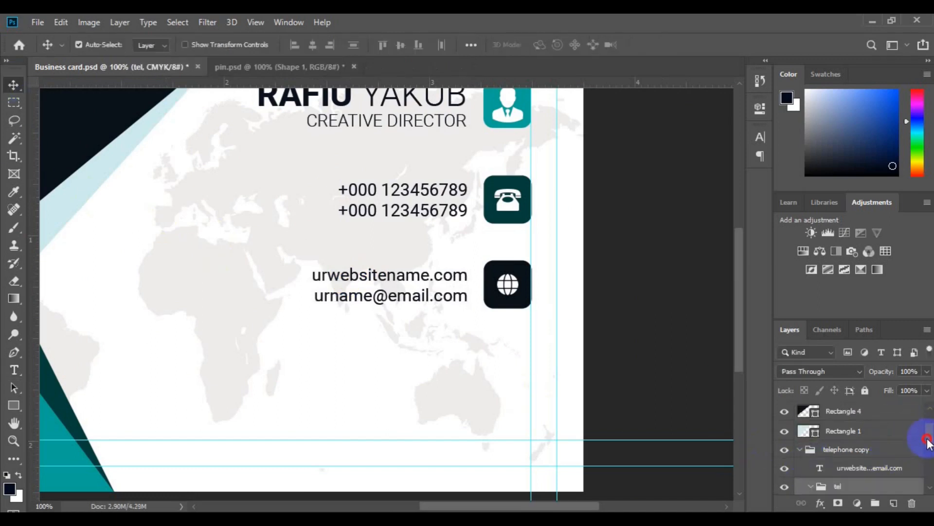
left_click_drag(929, 442, 928, 445)
left_click(863, 458, "ctrl")
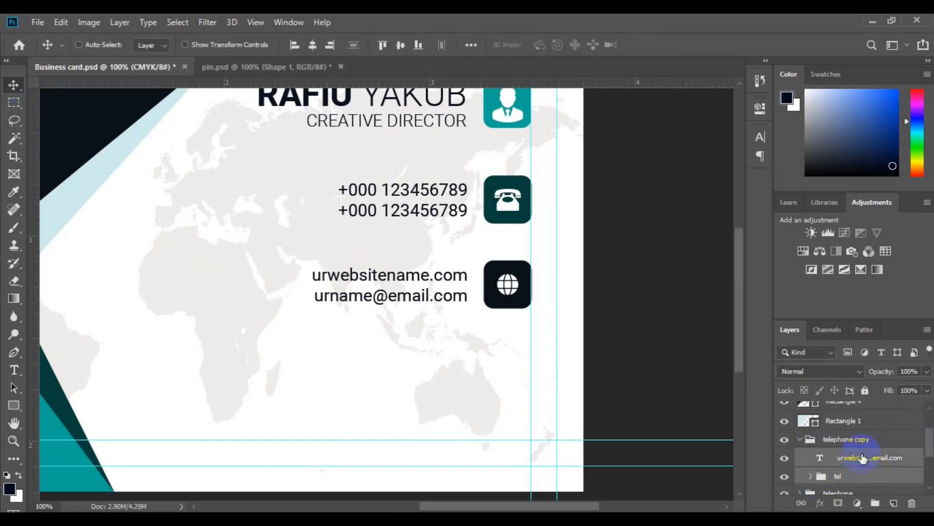
left_click(399, 46)
Rename the copied telephone row's group to 'web'.
double_click(838, 477)
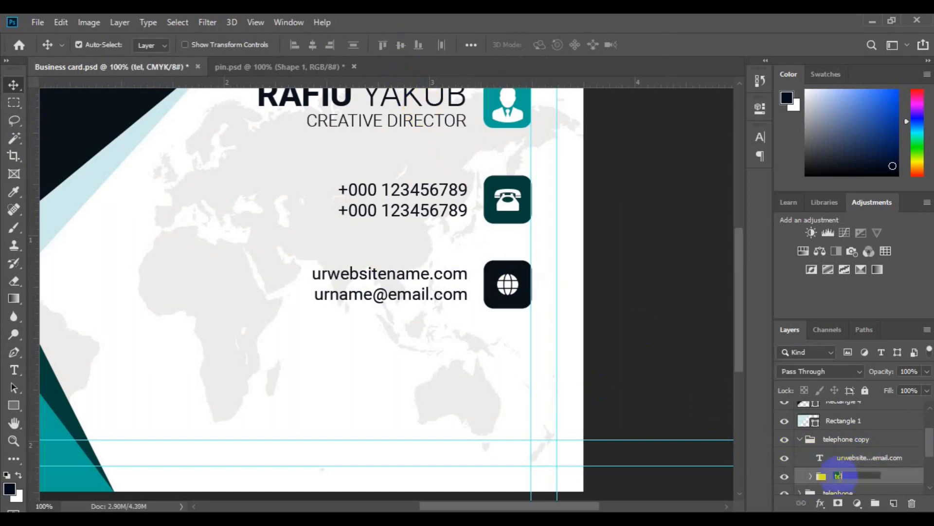
key("Return")
left_click(800, 440)
double_click(834, 442)
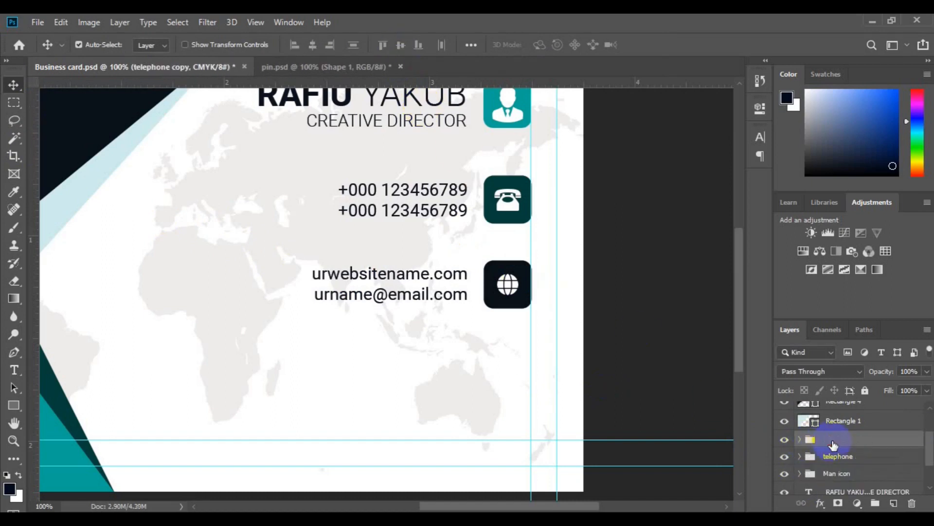
type("web")
key("Return")
left_click(836, 456, "ctrl")
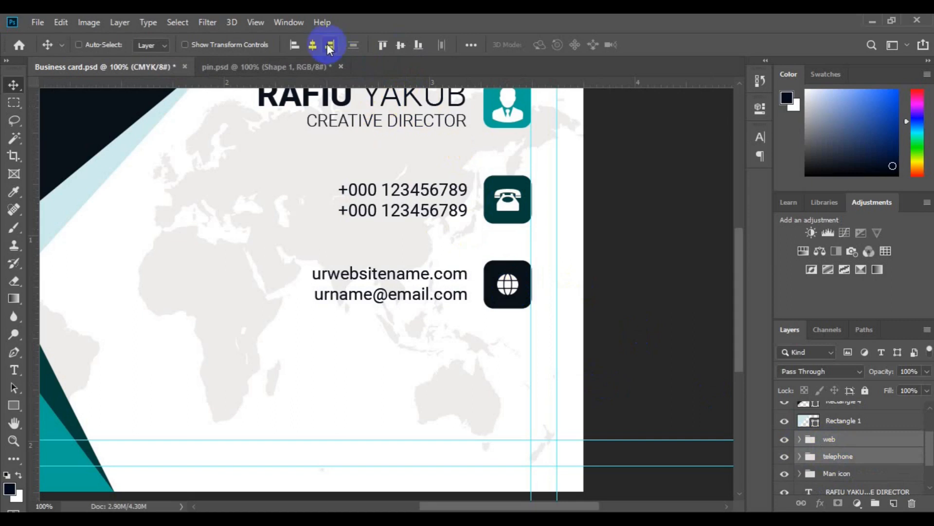
Duplicate the web row, move it below, and name the copy 'address'.
left_click(848, 443)
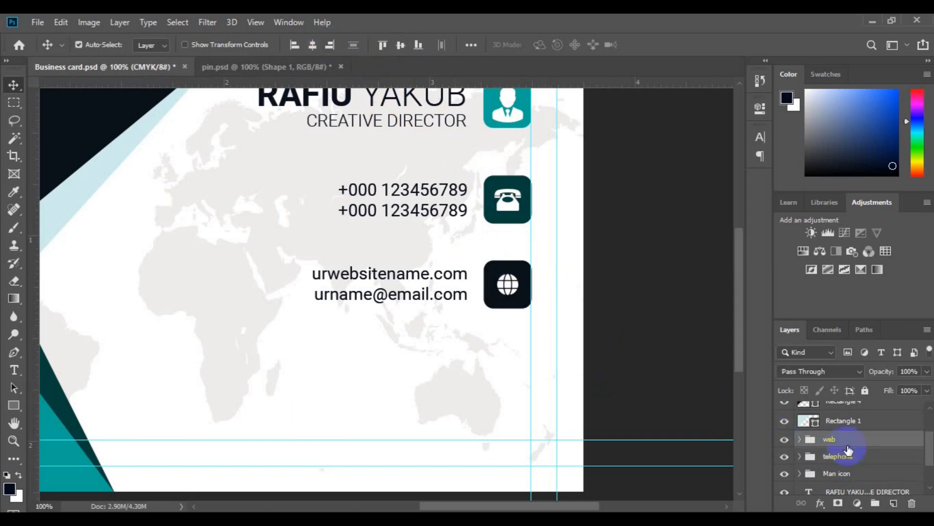
key("ctrl+j")
key("ctrl+t")
left_click_drag(411, 292, 407, 375)
key("Return")
double_click(850, 437)
type("a")
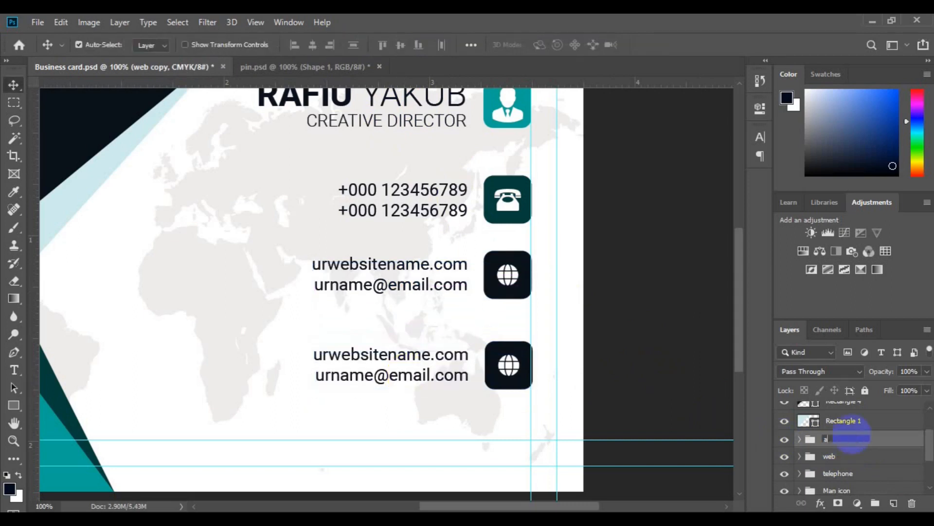
type("ddress")
key("Return")
Nudge the address row up slightly and begin recolouring its icon square.
key("ctrl+t")
left_click_drag(394, 378, 396, 367)
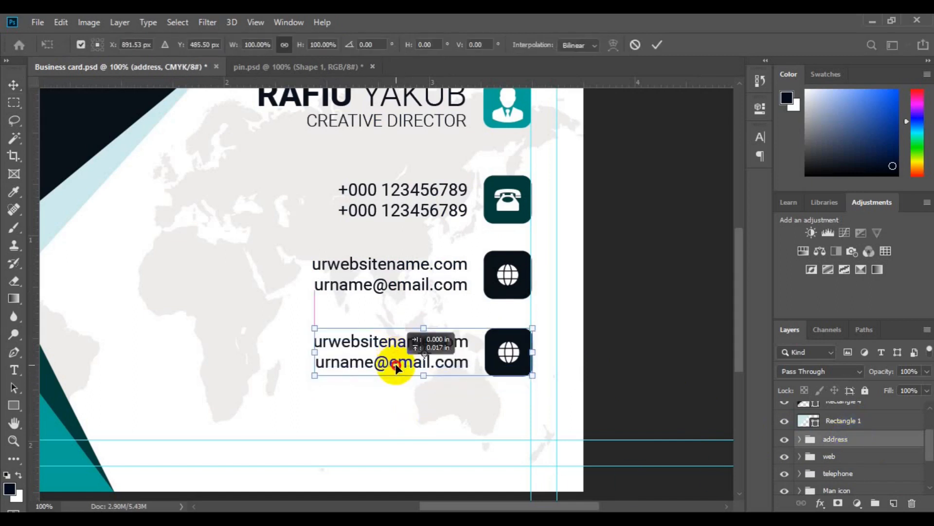
key("Return")
left_click(512, 363)
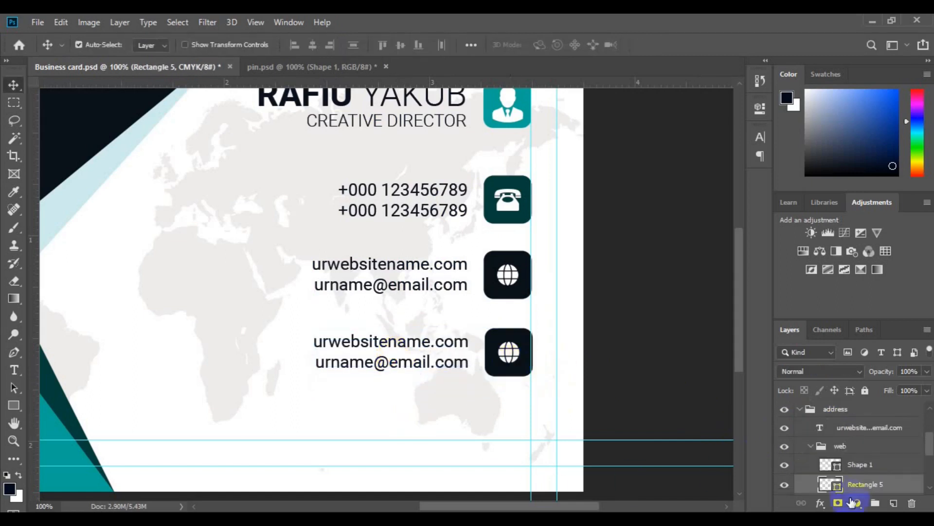
double_click(830, 485)
Turn the third square the phone icon's teal and bring the pin shape in from pin.psd.
left_click(499, 207)
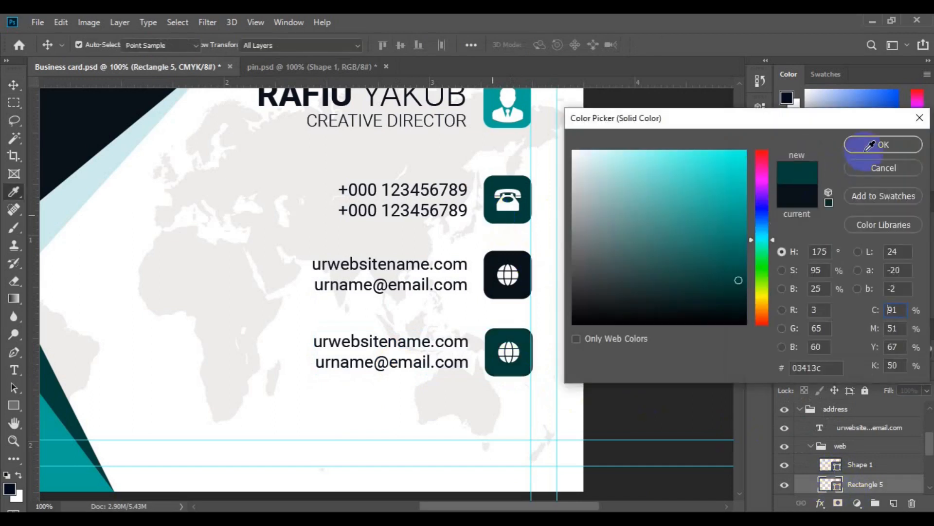
left_click(869, 145)
left_click_drag(510, 351, 434, 180)
left_click(929, 486)
left_click(929, 487)
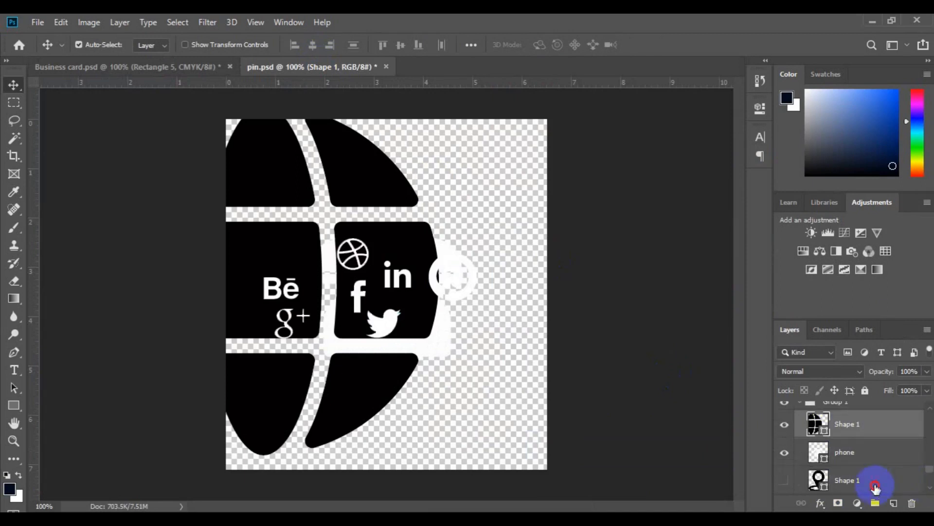
left_click(841, 481)
left_click_drag(841, 483, 378, 323)
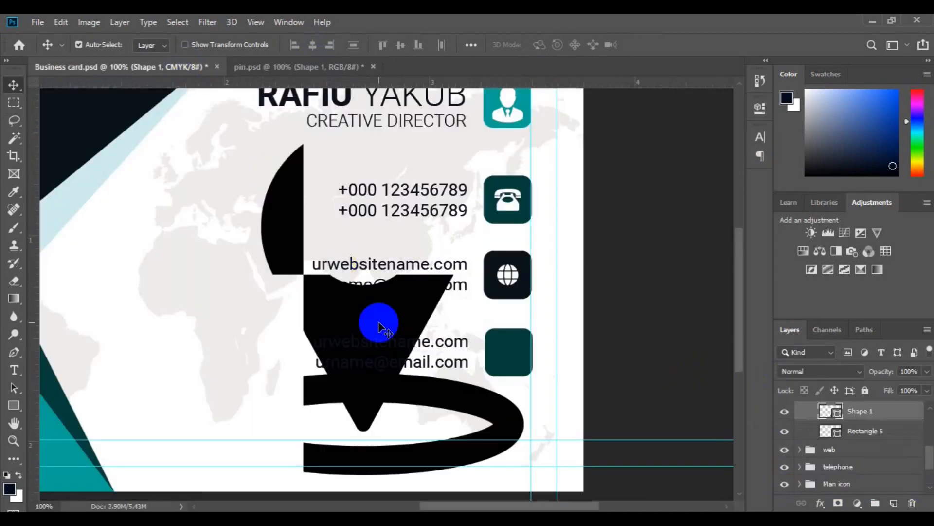
Shrink the pin to about 8% and centre it in the third icon square.
key("ctrl+minus")
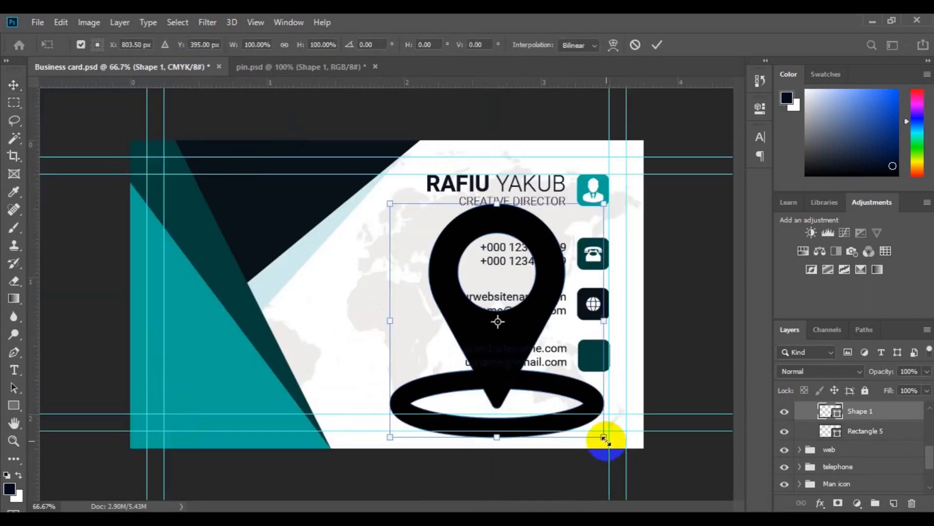
key("ctrl+t")
mouse_move(525, 336)
left_mouse_down()
mouse_move(501, 321)
mouse_move(508, 333)
left_mouse_up()
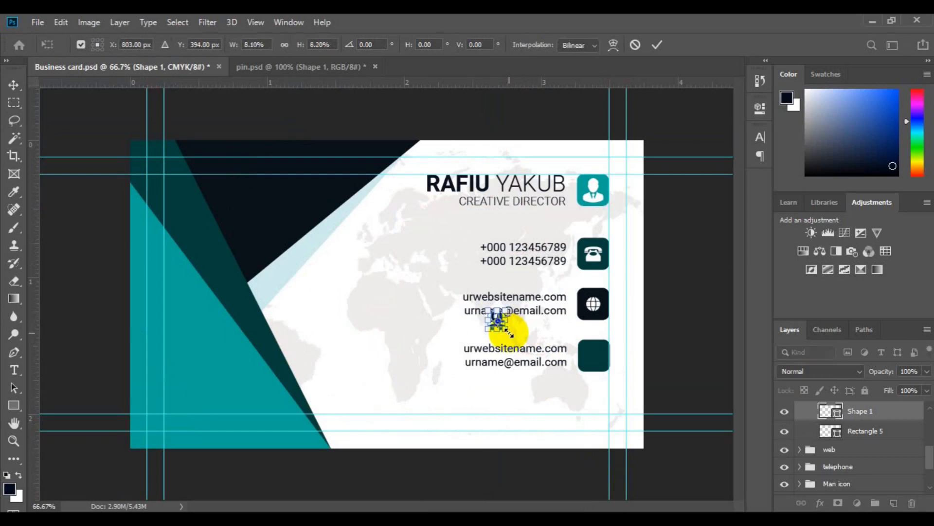
key("Return")
left_click_drag(496, 326, 594, 356)
left_click(867, 432, "ctrl")
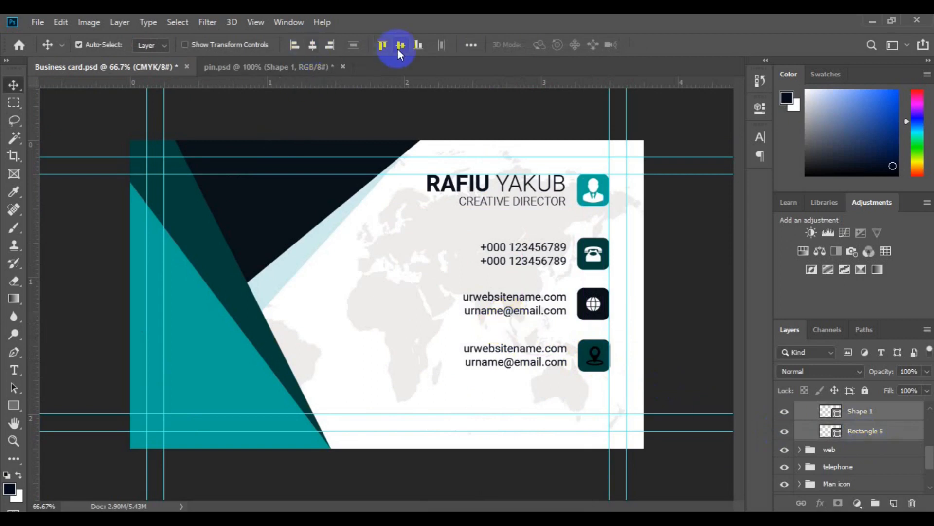
double_click(837, 414)
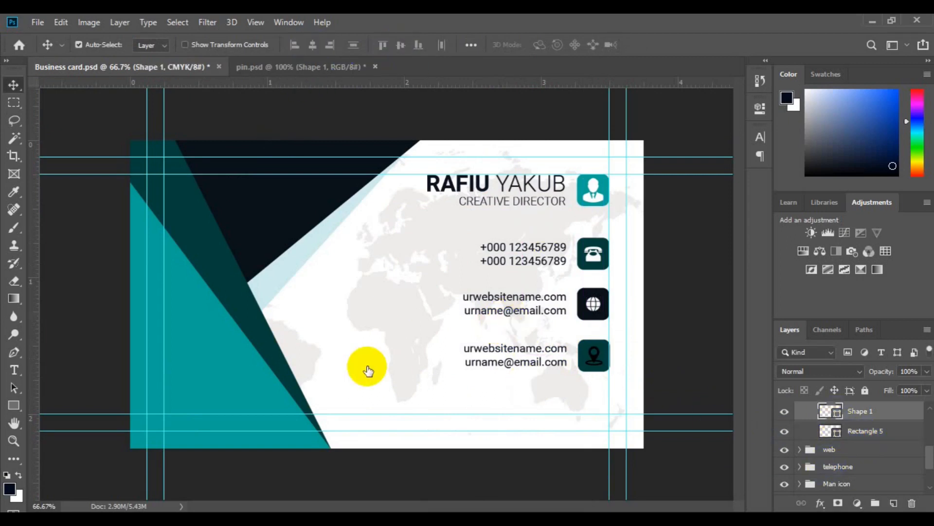
Make the pin white and retype the third row as 'Street Address Here' / 'Singapore, 2202'.
left_click(368, 366)
left_click(883, 145)
left_click(480, 353)
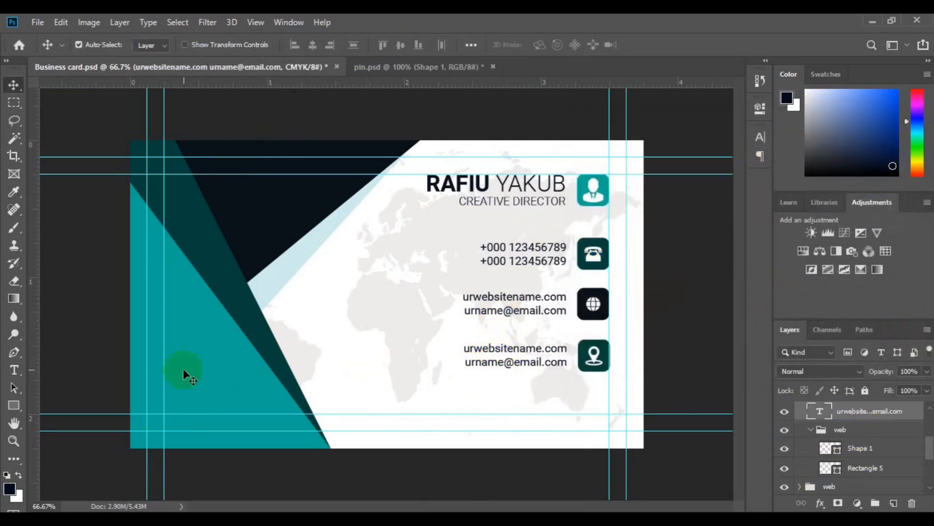
left_click(14, 370)
left_click(483, 354)
key("ctrl+a")
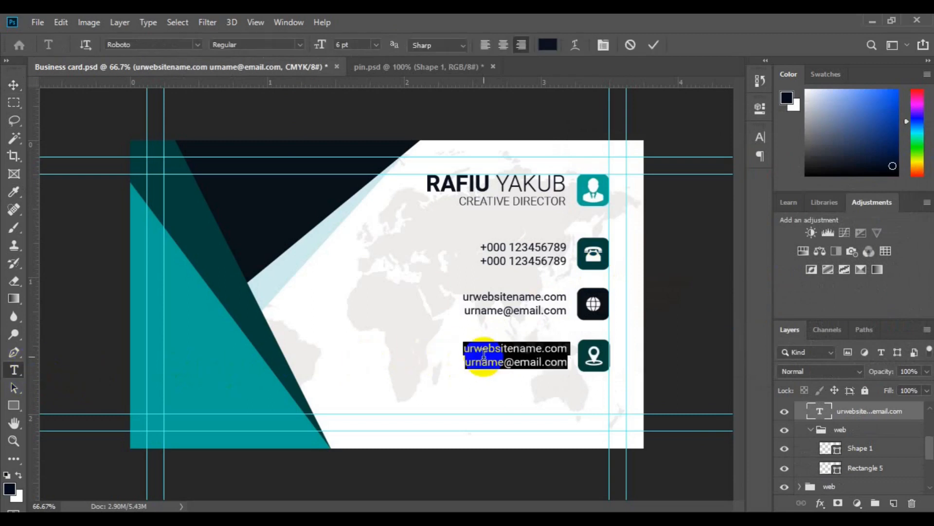
key("BackSpace")
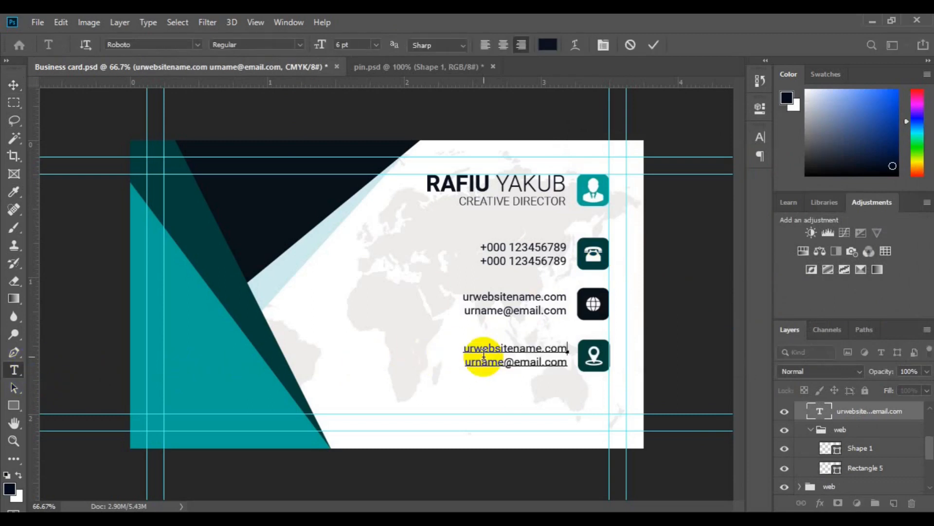
type("Street Address Here")
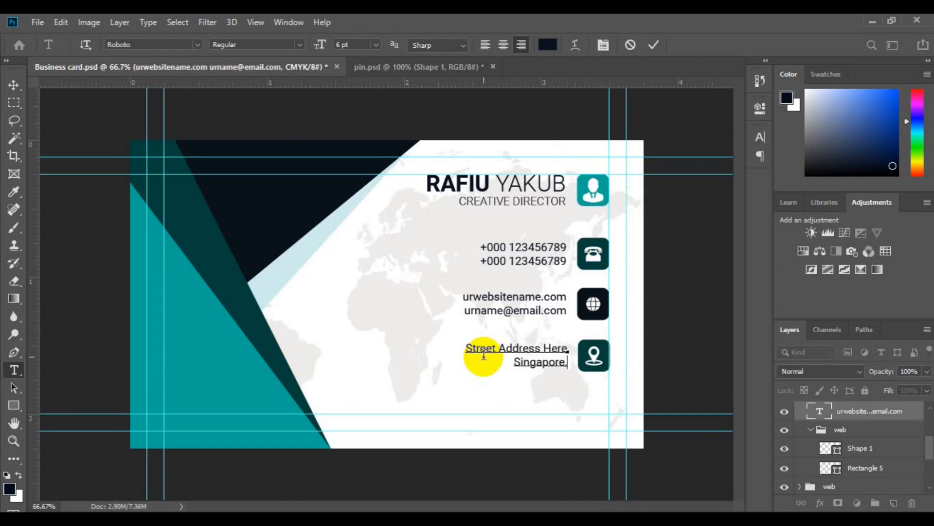
type("2202")
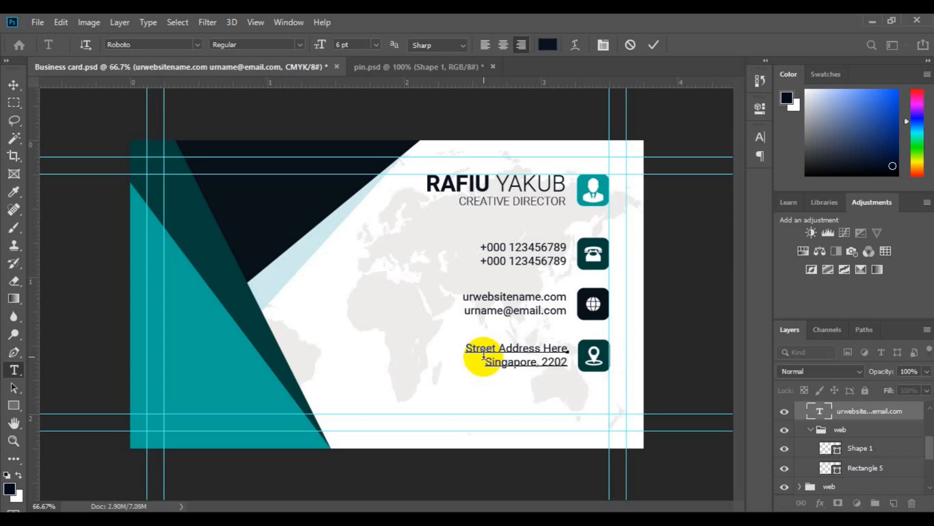
left_click(14, 85)
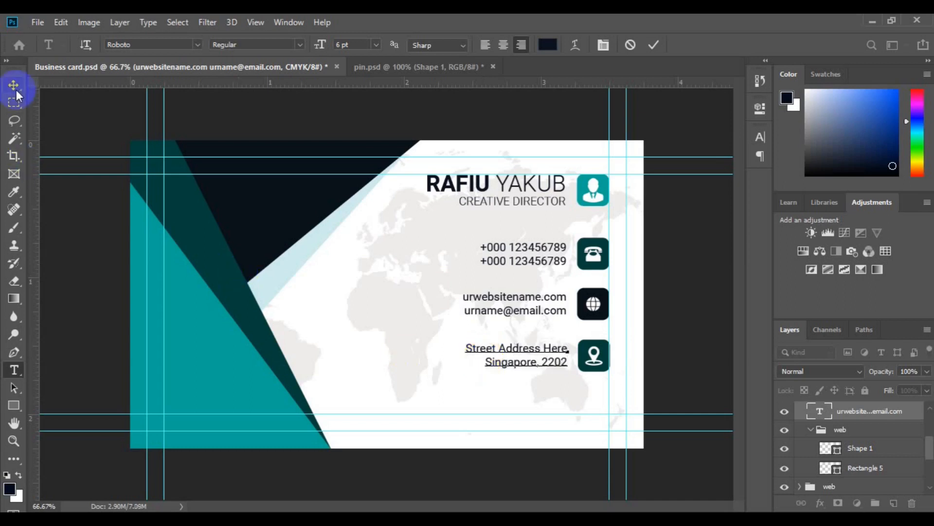
left_click(811, 431)
left_click(841, 433)
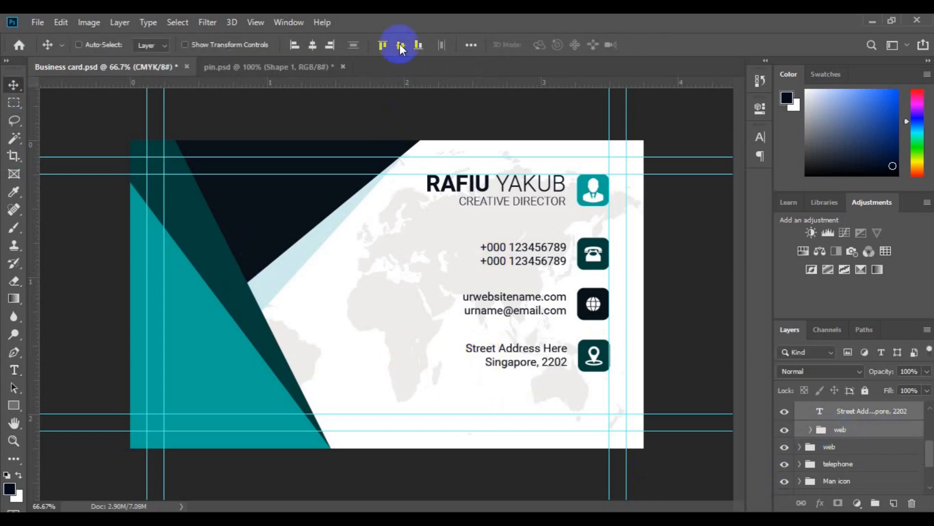
Rename the pin icon's group to 'address'.
double_click(841, 431)
type("address")
key("Return")
scroll(915, 411, "up", 1)
left_click(799, 466)
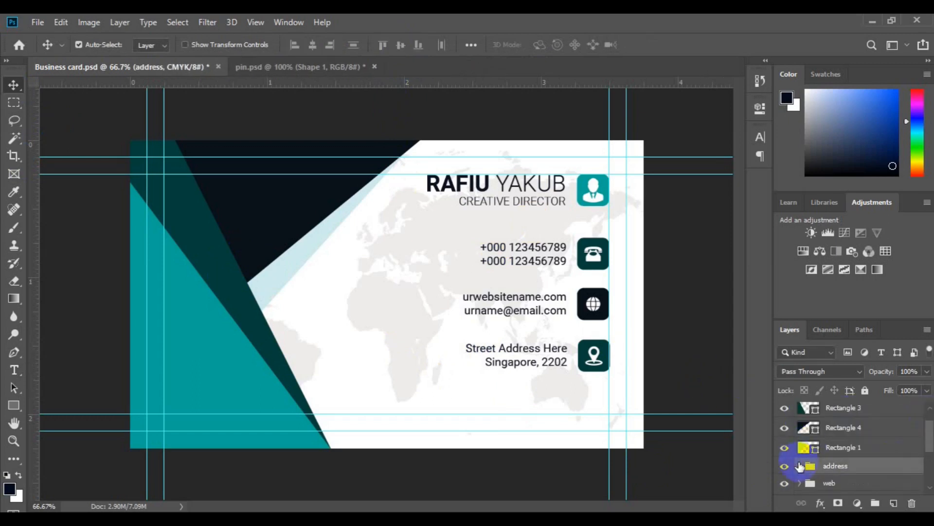
Group the address and web contact rows together and align their right edges.
key("ctrl+minus")
key("ctrl+minus")
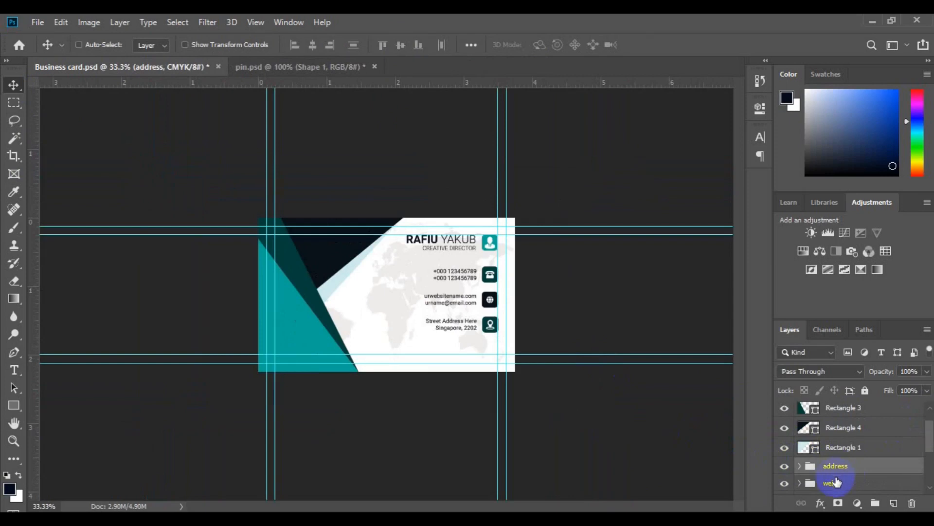
scroll(876, 458, "down", 2)
left_click(835, 413, "ctrl")
scroll(849, 419, "up", 1)
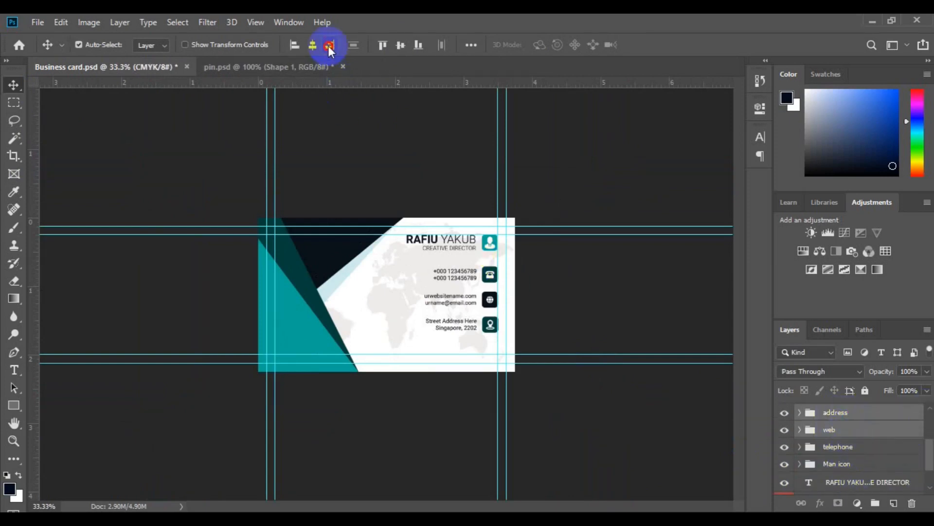
left_click(876, 503)
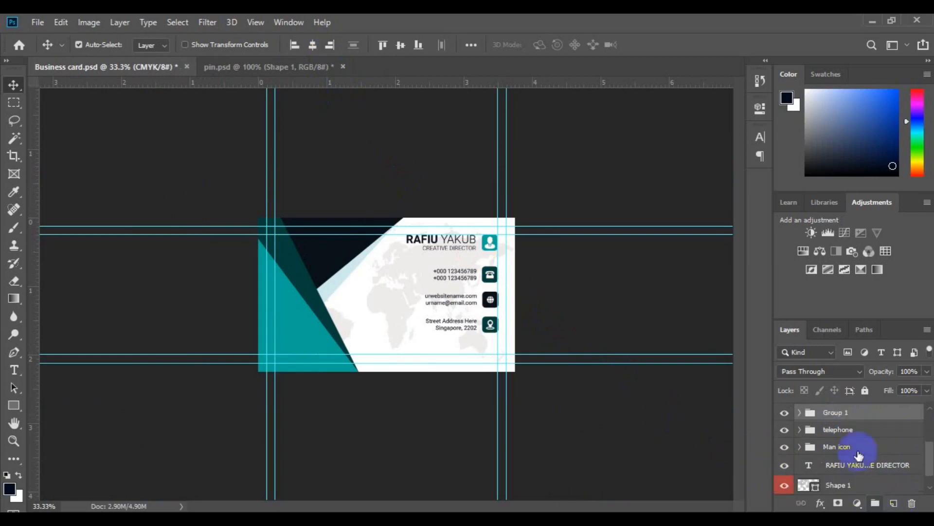
left_click(331, 50)
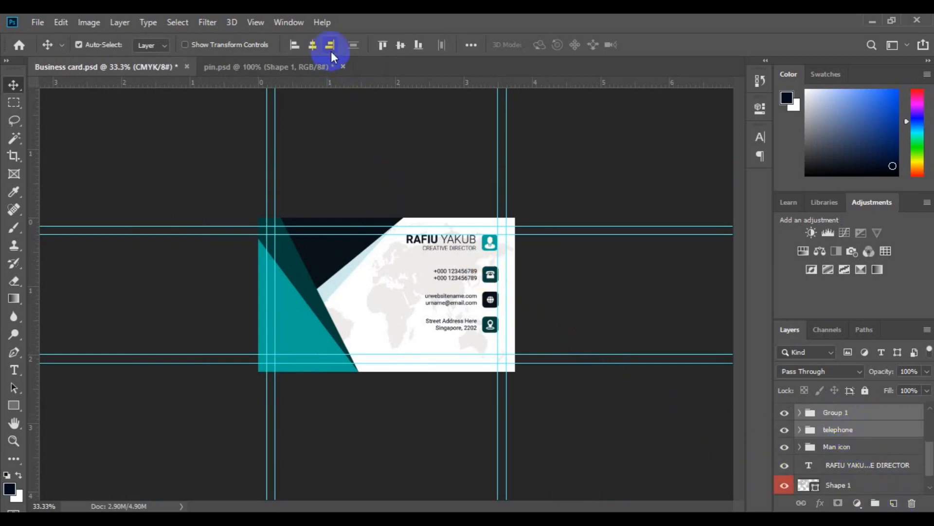
left_click(875, 504)
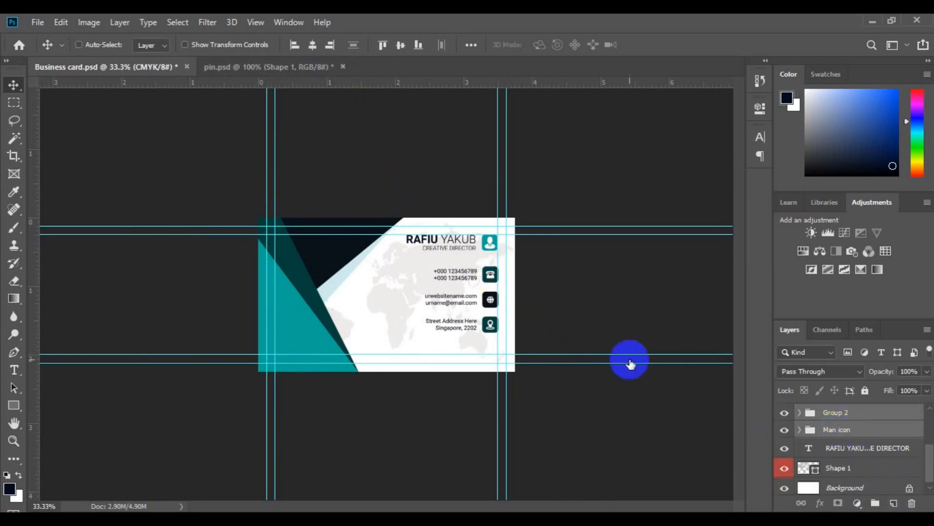
Group the name text and right-align it with the contact rows group.
left_click(876, 431)
left_click(873, 447, "shift")
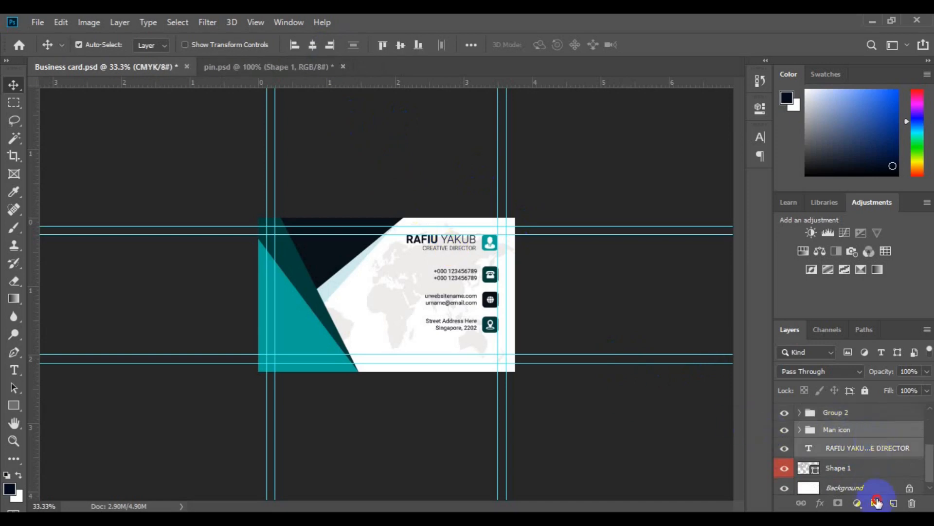
left_click(875, 503)
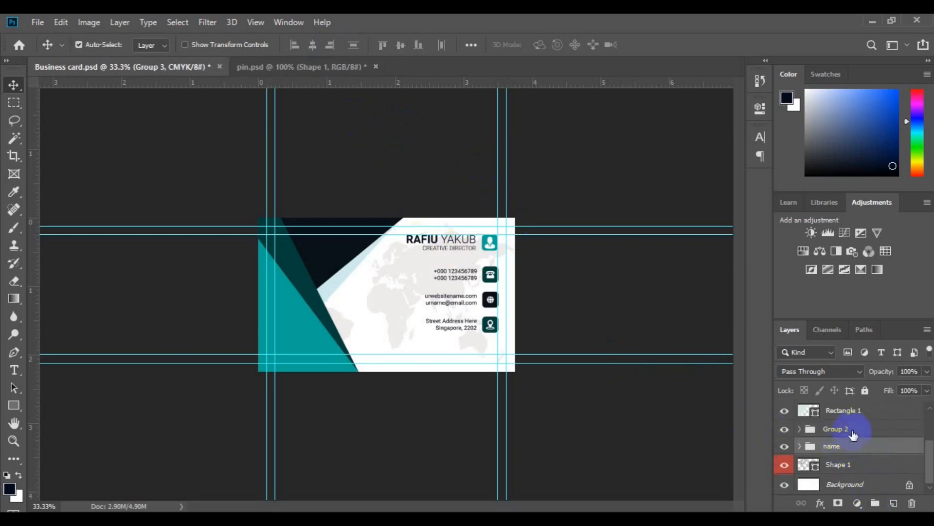
left_click(853, 433, "shift")
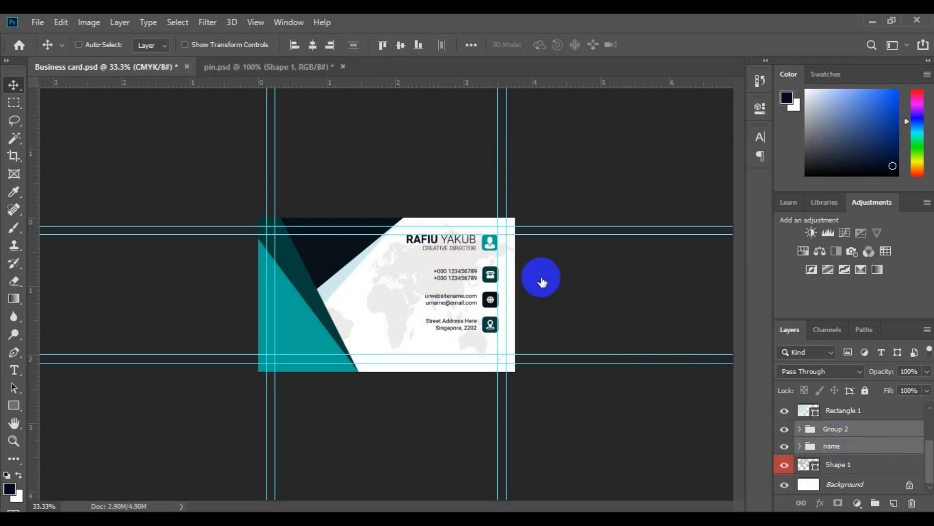
left_click(333, 44)
left_click(301, 332)
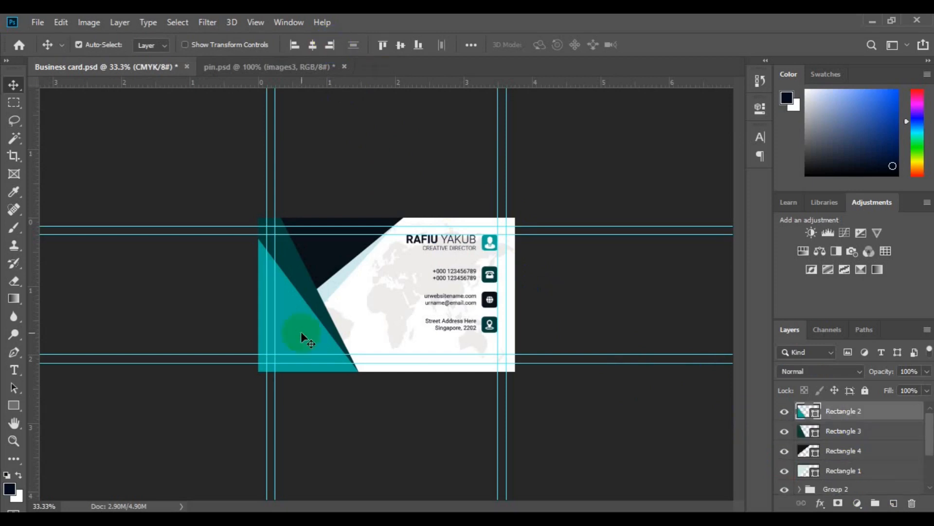
Bring the images3 QR code from pin.psd into the lower-left teal area, scaled small.
key("ctrl+Tab")
left_click_drag(834, 477, 295, 337)
key("ctrl+t")
key("Return")
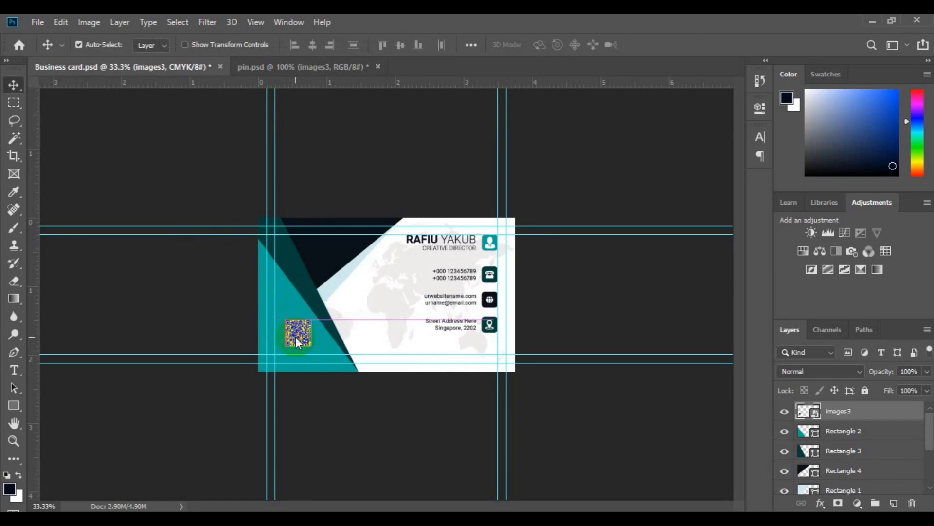
key("ctrl+0")
key("ctrl+minus")
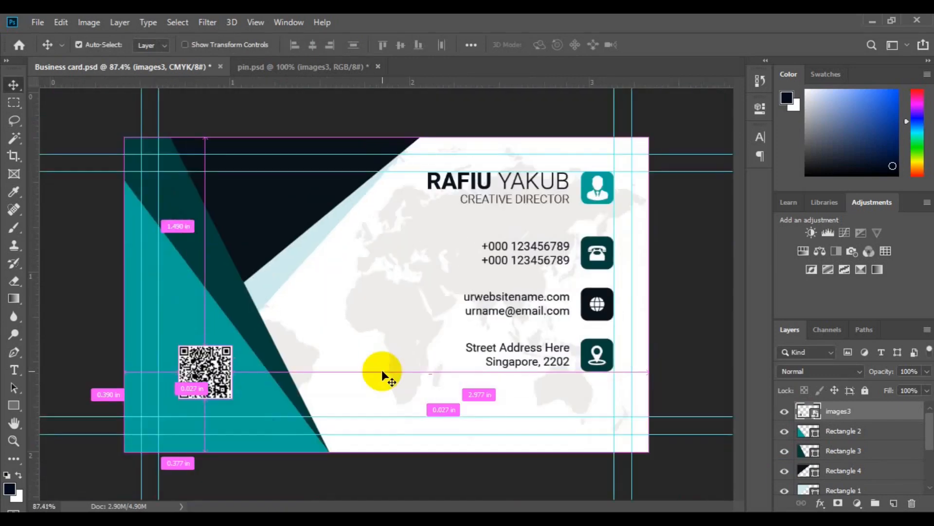